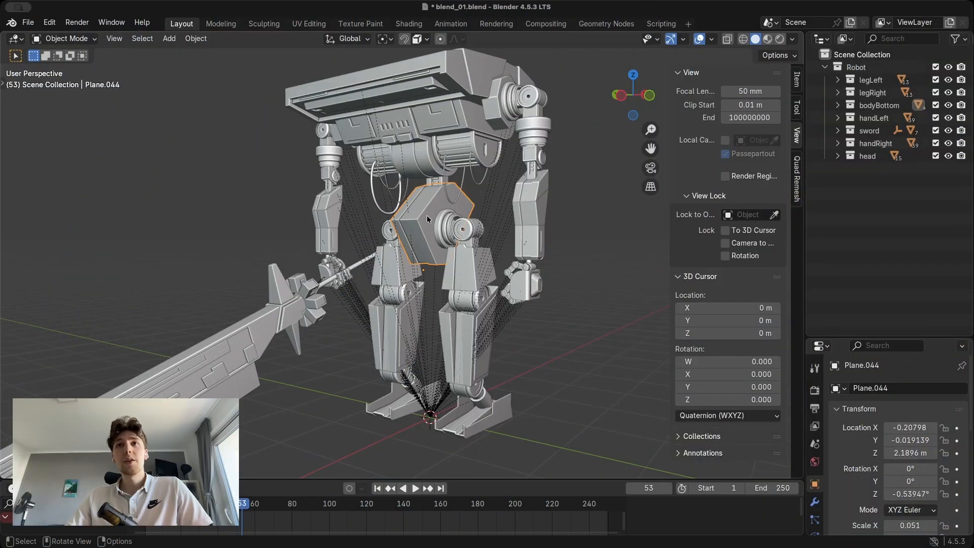
Look over the robot's torso, hips and legs from several sides and hide the viewport's sidebar.
middle_drag(439, 212, 462, 210)
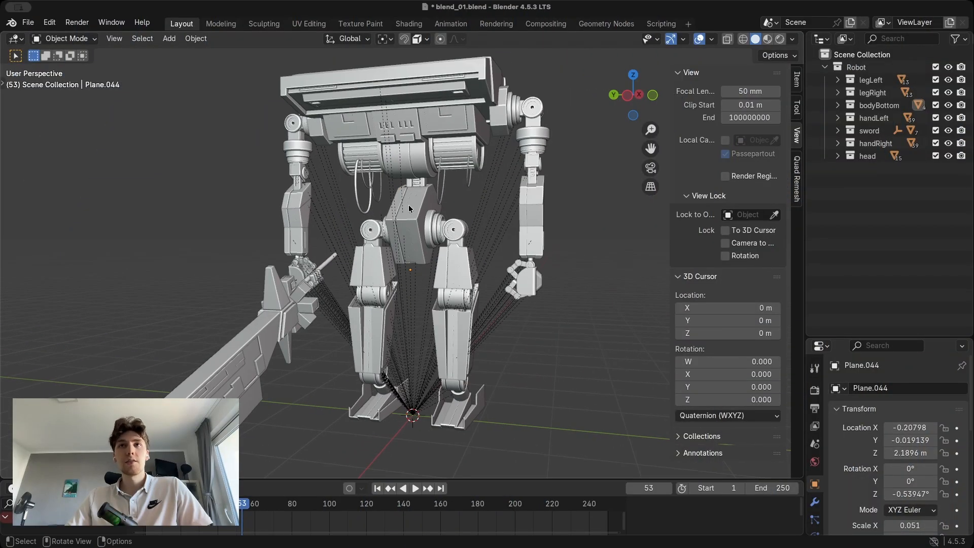
middle_drag(383, 206, 460, 224)
click(479, 261)
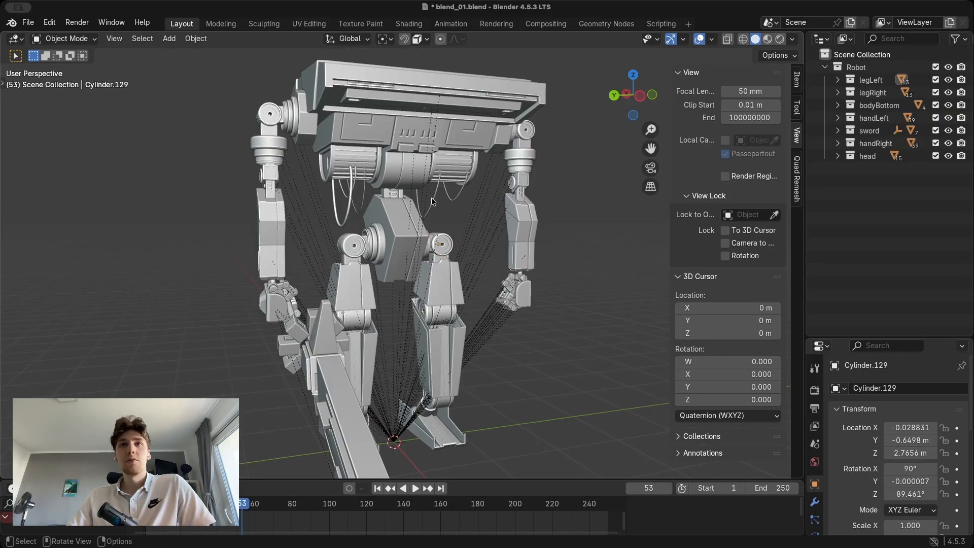
middle_drag(444, 277, 481, 241)
click(388, 223)
scroll(481, 241, up, 1)
middle_drag(331, 213, 580, 215)
key(n)
Go through the robot's body-part collections one by one, from legLeft to head.
click(837, 80)
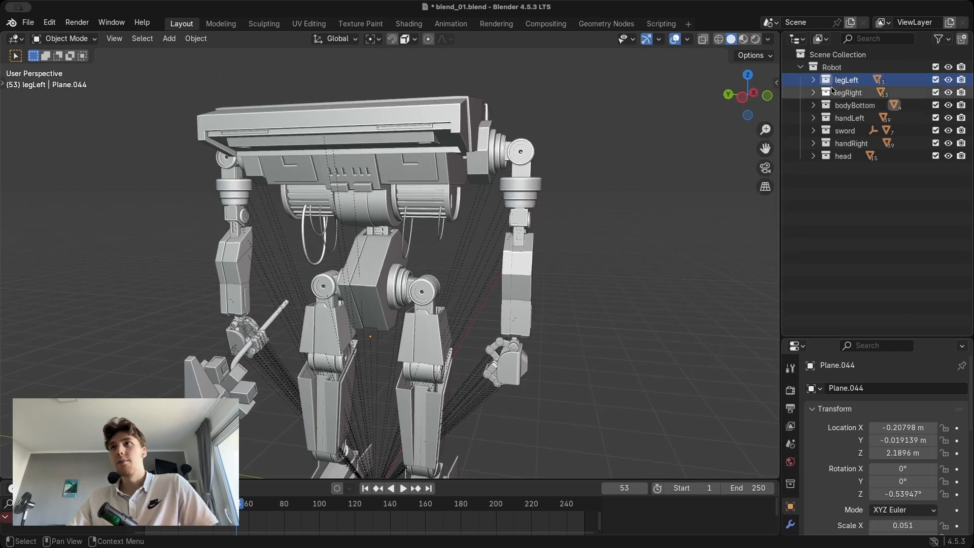
click(821, 93)
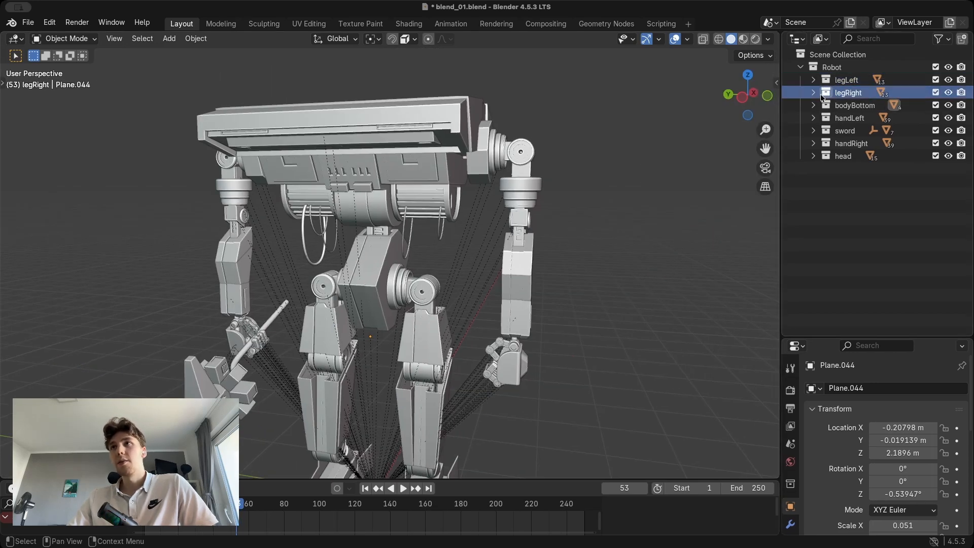
click(828, 105)
shift+middle_drag(624, 176, 626, 133)
click(834, 120)
click(838, 131)
click(838, 144)
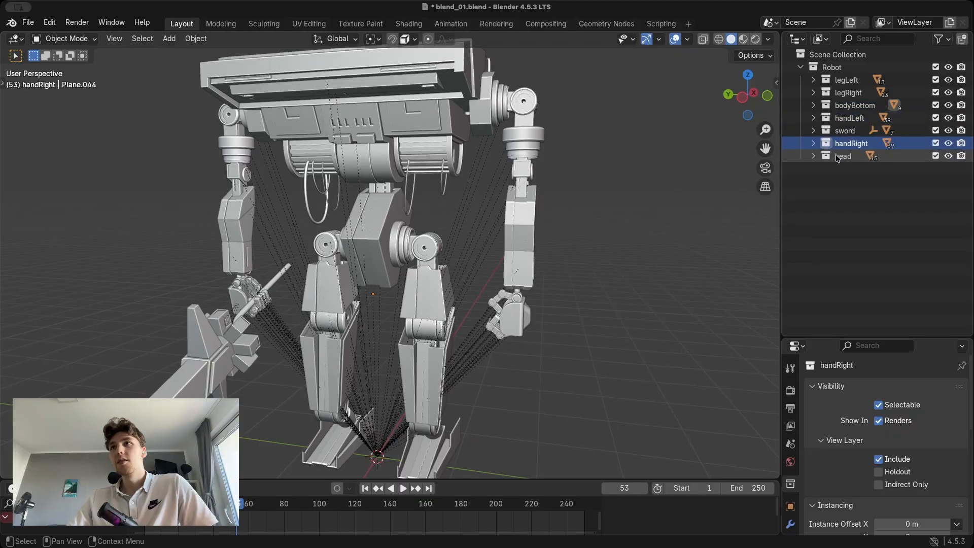
click(837, 157)
Expand the legLeft collection, select all its objects from Cube.149 to Plane.053 and examine the complete left leg.
click(813, 79)
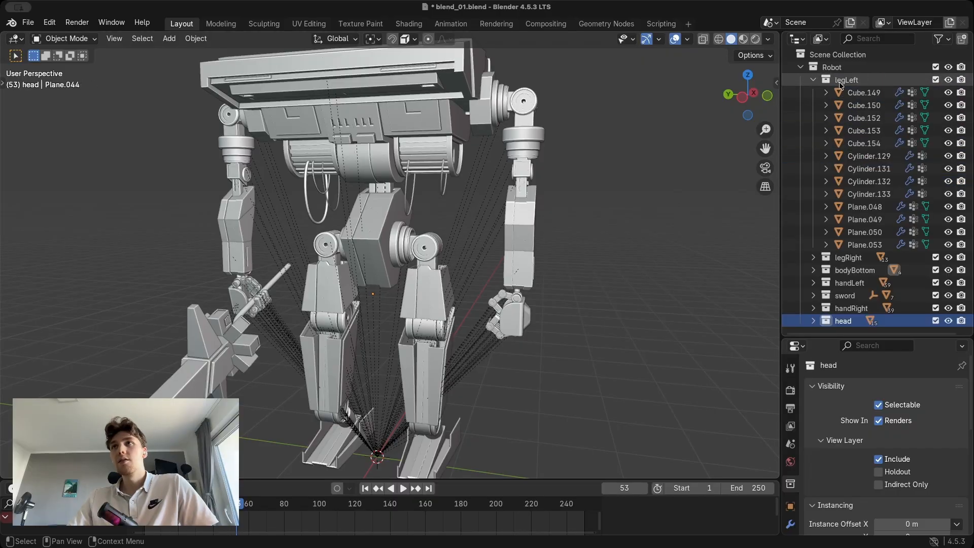
click(862, 93)
shift+click(865, 244)
key(KP_Decimal)
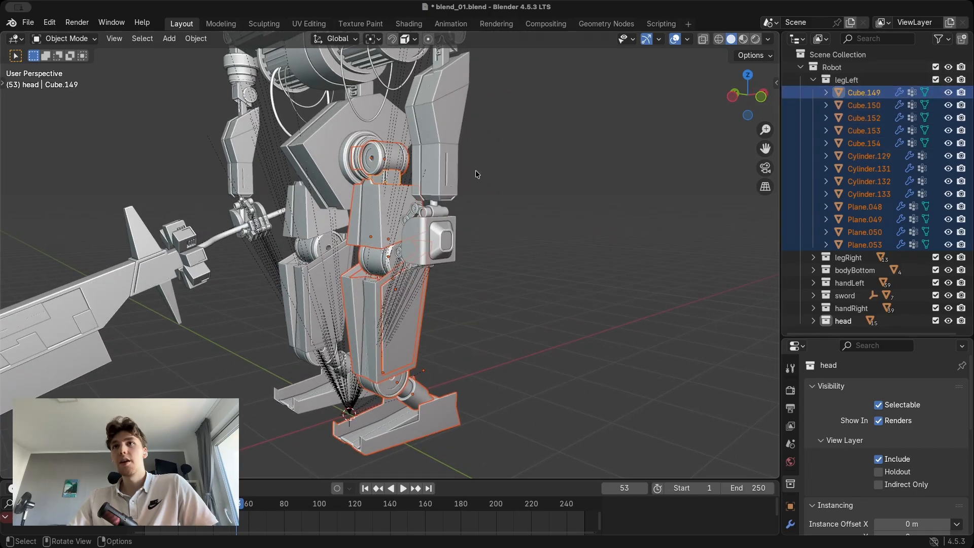
middle_drag(475, 176, 441, 244)
scroll(461, 213, up, 3)
scroll(457, 262, up, 4)
key(g)
right_click(497, 184)
Examine the individual parts of the left foot and ankle, picking the foot plate and the ankle cylinder.
click(451, 208)
scroll(475, 241, up, 2)
click(500, 218)
middle_drag(527, 214, 534, 107)
click(490, 375)
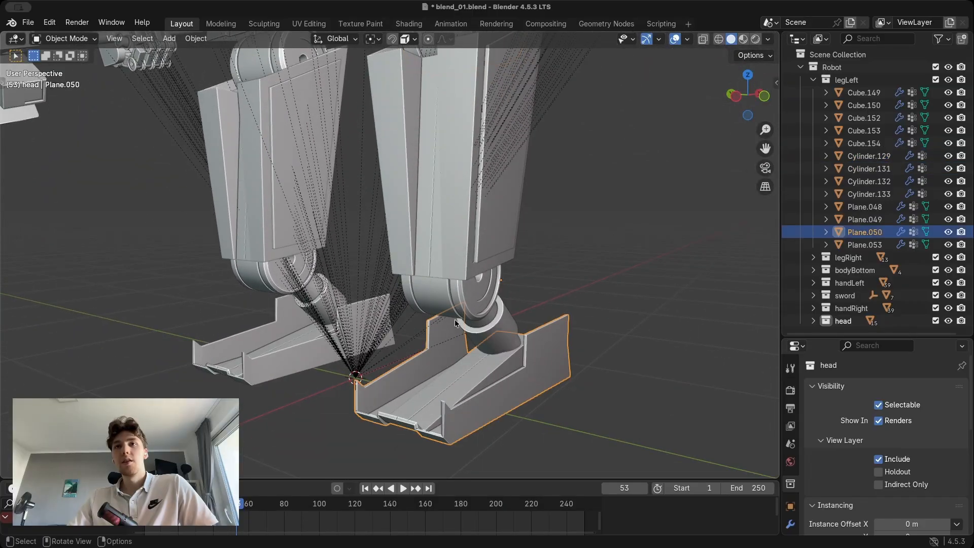
click(480, 299)
middle_drag(531, 300, 497, 301)
key(KP_Decimal)
scroll(498, 297, down, 5)
middle_drag(432, 290, 451, 309)
click(437, 322)
Try to rotate the left foot's ankle cylinder, Cylinder.133.
key(r)
key(z)
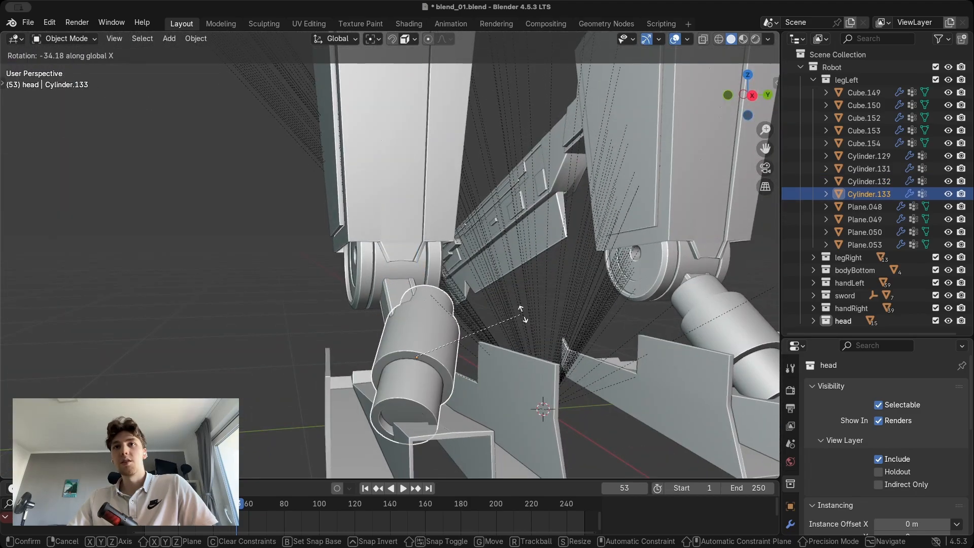
right_click(522, 313)
middle_drag(513, 311, 542, 300)
key(r)
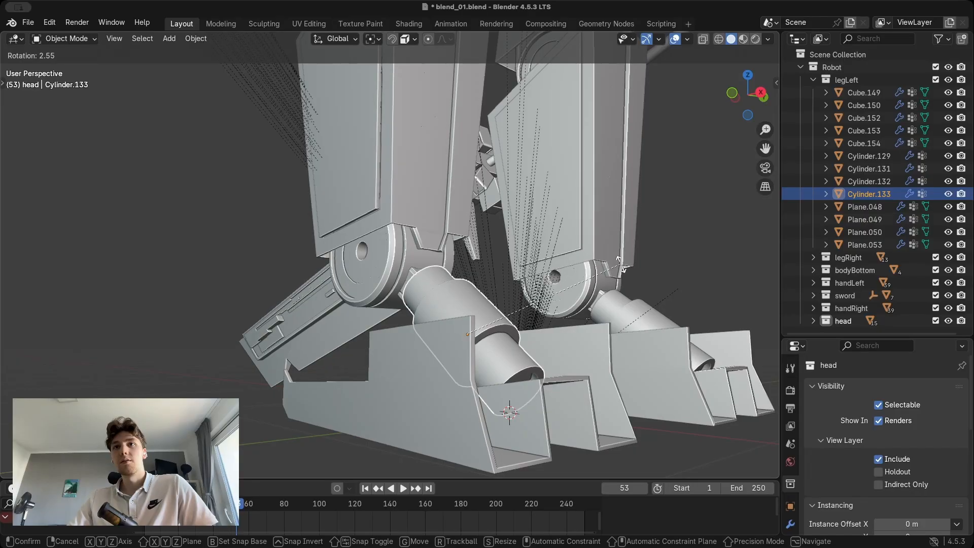
key(r)
right_click(563, 280)
middle_drag(563, 281, 486, 258)
middle_drag(486, 259, 417, 300)
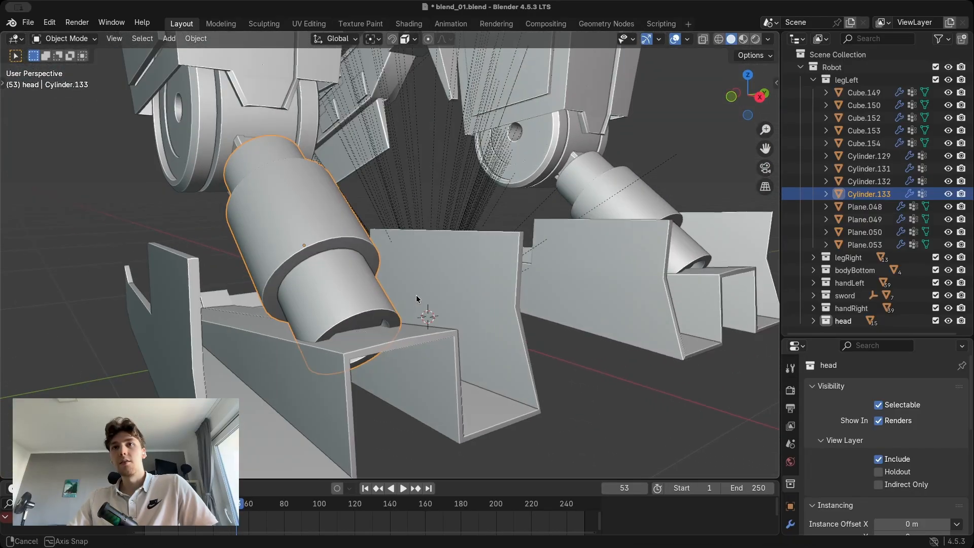
Examine the left leg from the foot up through the knee and thigh to the hip joint.
scroll(373, 327, down, 4)
middle_drag(373, 328, 388, 287)
scroll(388, 287, down, 3)
shift+middle_drag(355, 238, 438, 254)
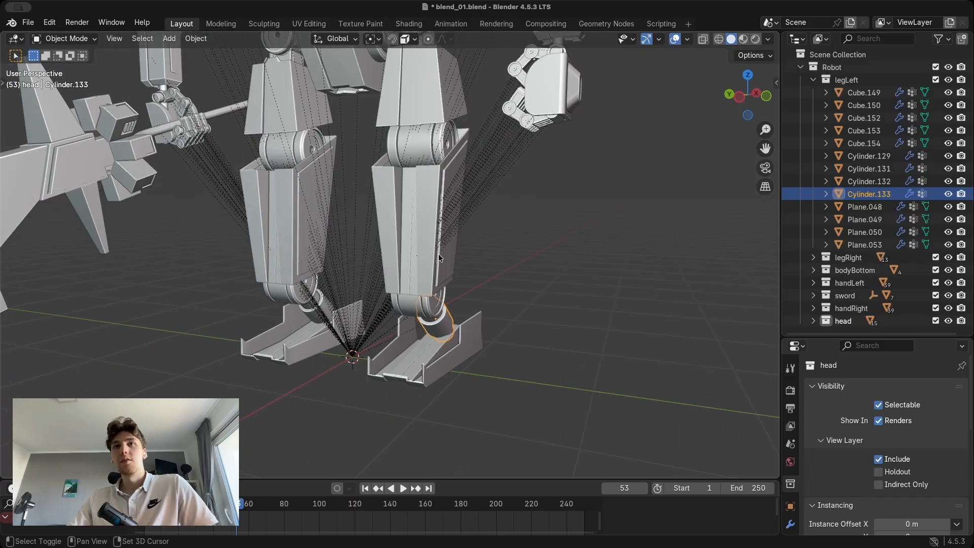
shift+middle_drag(406, 147, 420, 262)
click(439, 248)
click(437, 203)
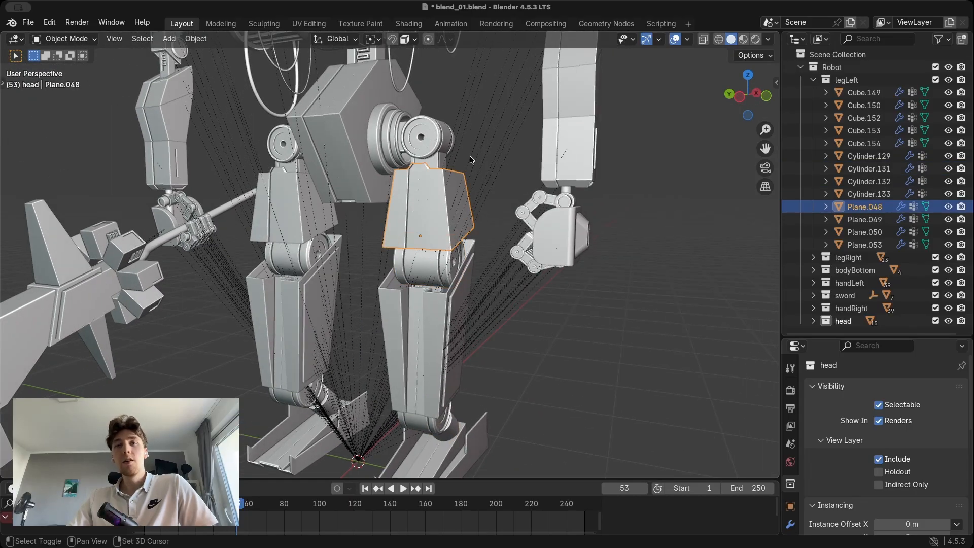
shift+middle_drag(474, 147, 445, 269)
click(461, 182)
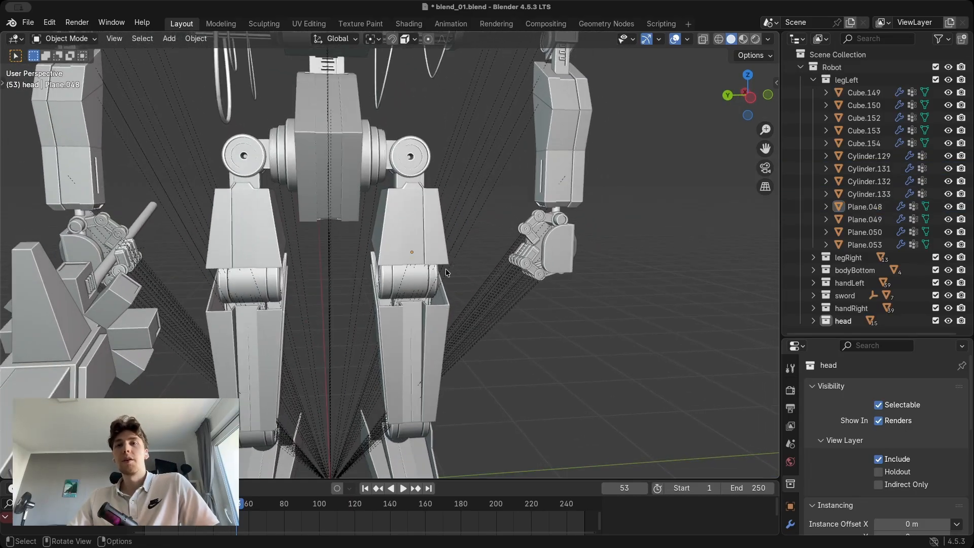
shift+middle_drag(423, 328, 447, 249)
click(443, 292)
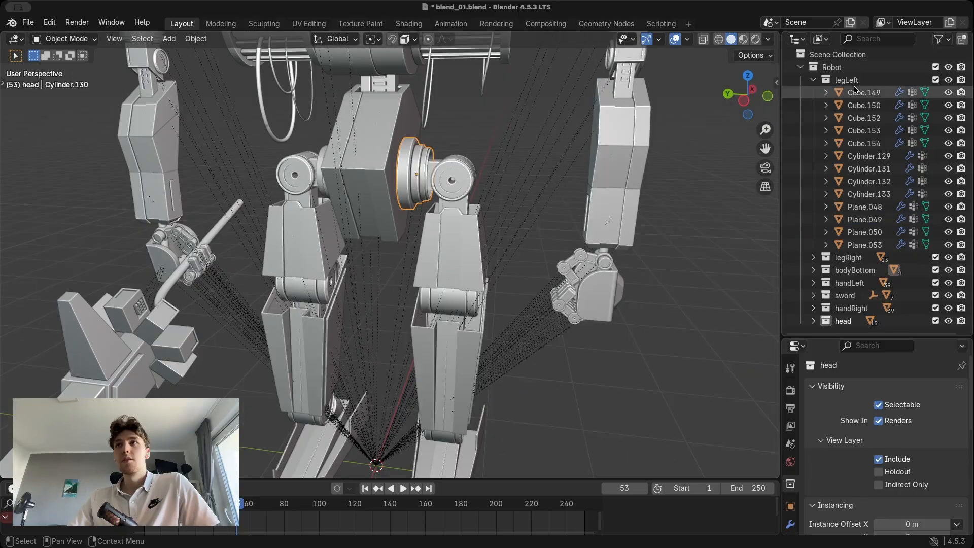
Select all legLeft objects from Cube.149 to Plane.053, then only the knee cylinder, to check where the leg divides.
click(863, 93)
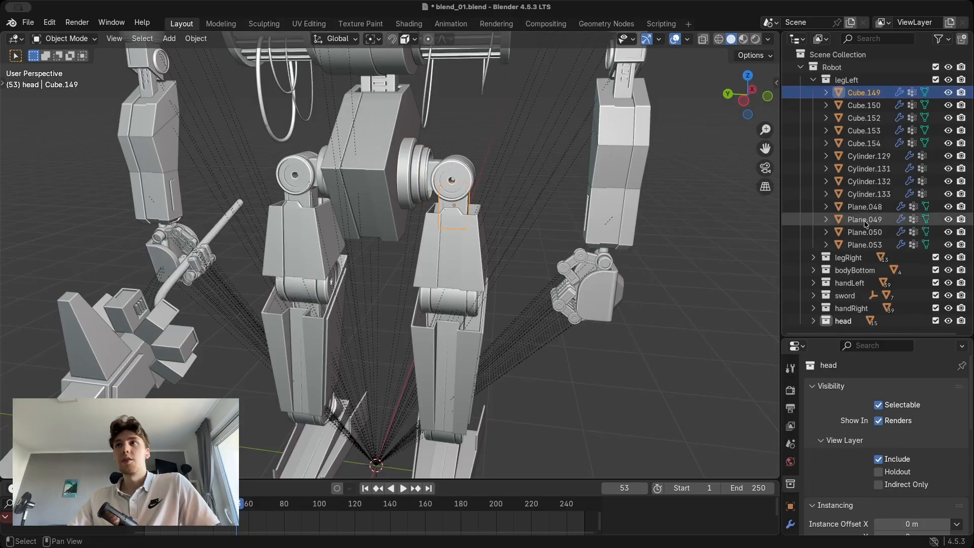
shift+click(866, 245)
shift+middle_drag(461, 263, 539, 212)
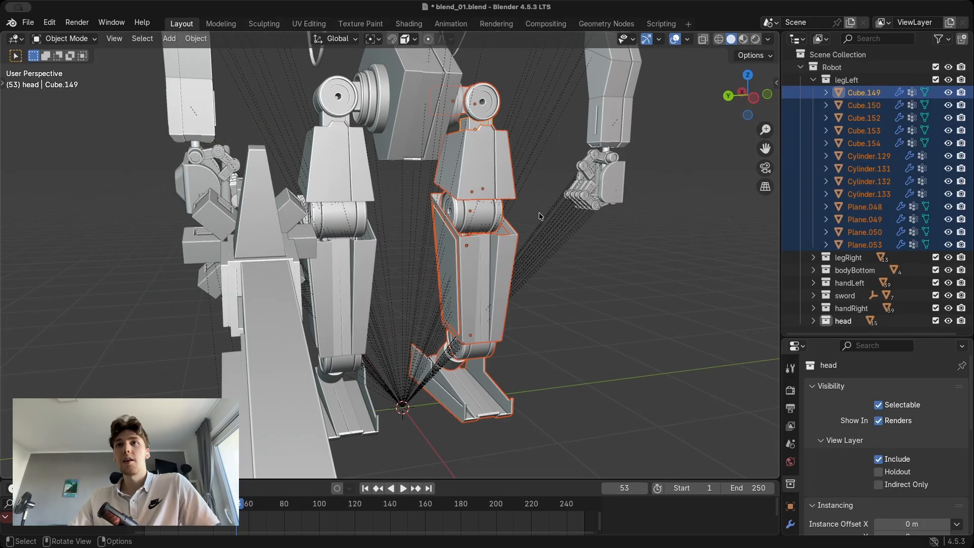
click(488, 211)
middle_drag(592, 255, 459, 269)
shift+middle_drag(532, 240, 496, 273)
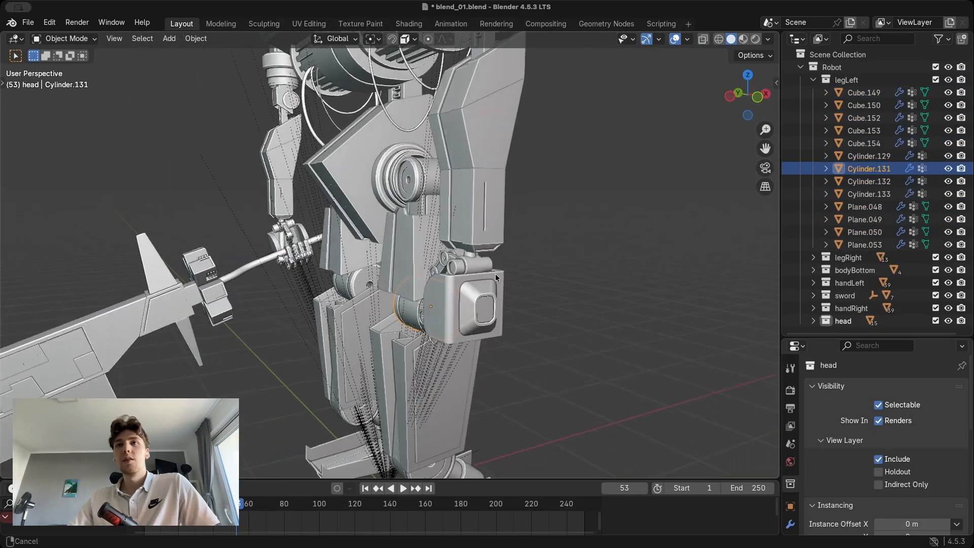
Select the left leg's upper parts together: Plane.048, Cylinder.129, Cube.149 and Cube.150.
scroll(487, 269, up, 3)
click(406, 243)
middle_drag(406, 242, 449, 250)
shift+click(454, 158)
middle_drag(455, 158, 504, 195)
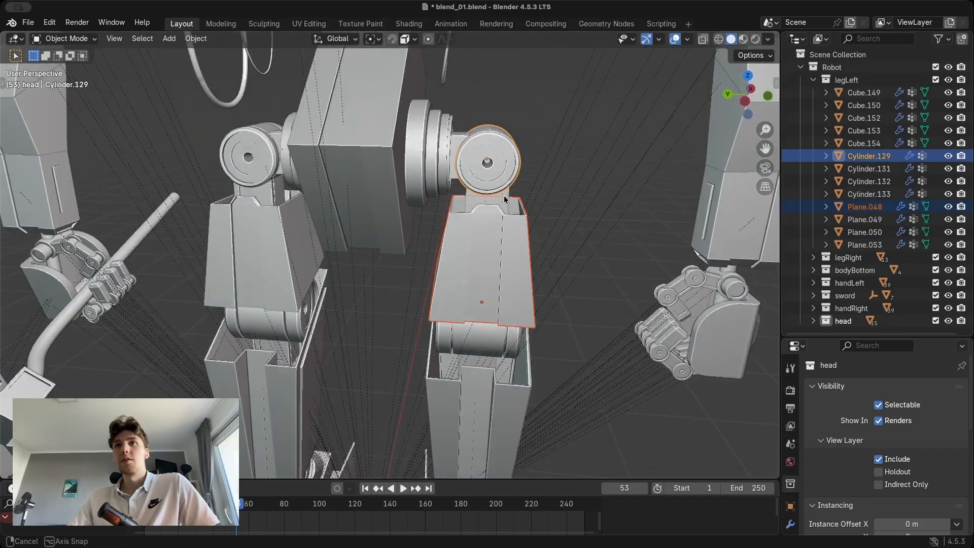
shift+click(503, 196)
shift+click(464, 141)
key(r)
key(Escape)
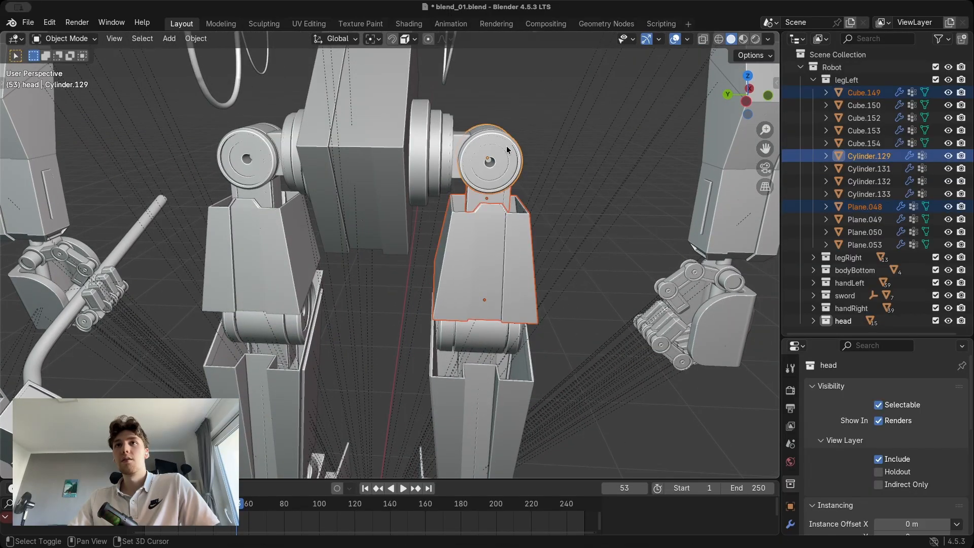
shift+click(462, 143)
key(g)
key(Escape)
middle_drag(571, 249, 541, 213)
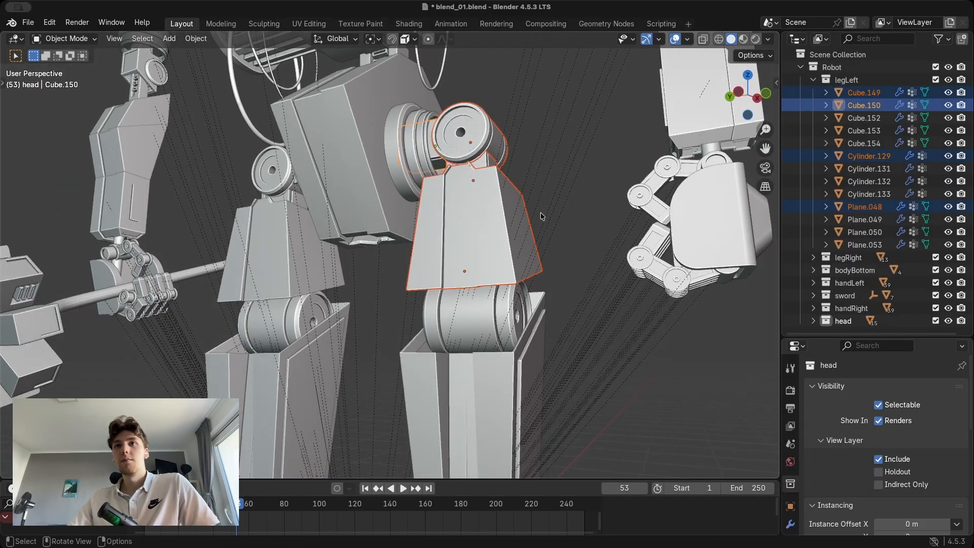
Add Cube.154 to the selected left thigh parts and move them all into a new collection named upper-left-leg.
scroll(557, 259, up, 4)
key(g)
middle_drag(558, 259, 537, 257)
key(Escape)
shift+click(490, 237)
scroll(482, 235, down, 5)
key(g)
key(Escape)
key(m)
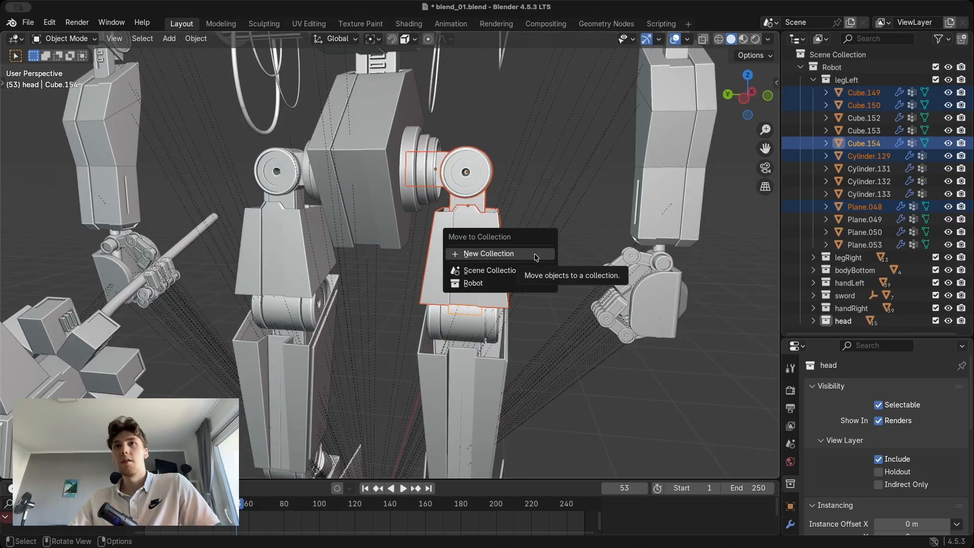
click(537, 254)
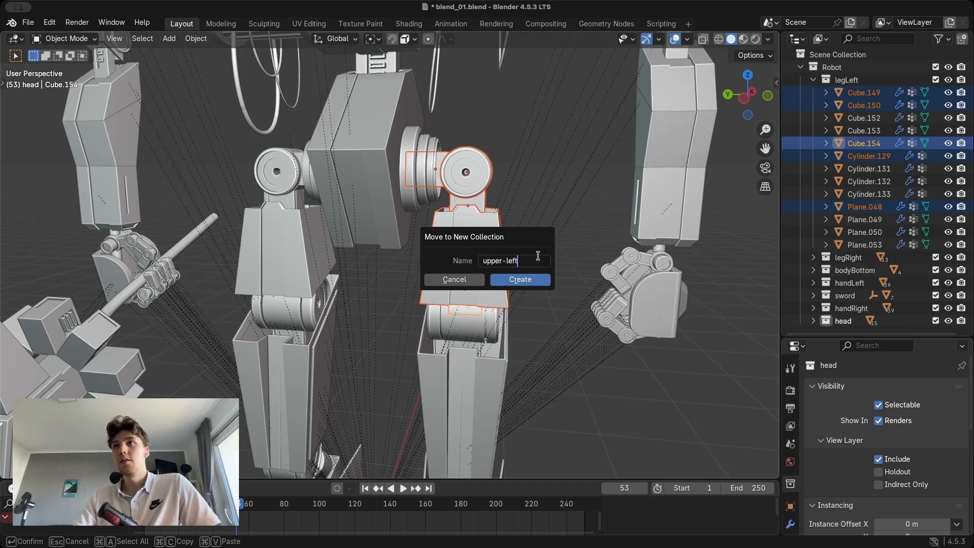
click(518, 279)
Select the remaining legLeft objects, Cube.152 to Plane.053, to check them, and rename their collection lower-left-leg.
middle_drag(514, 278, 447, 203)
click(851, 183)
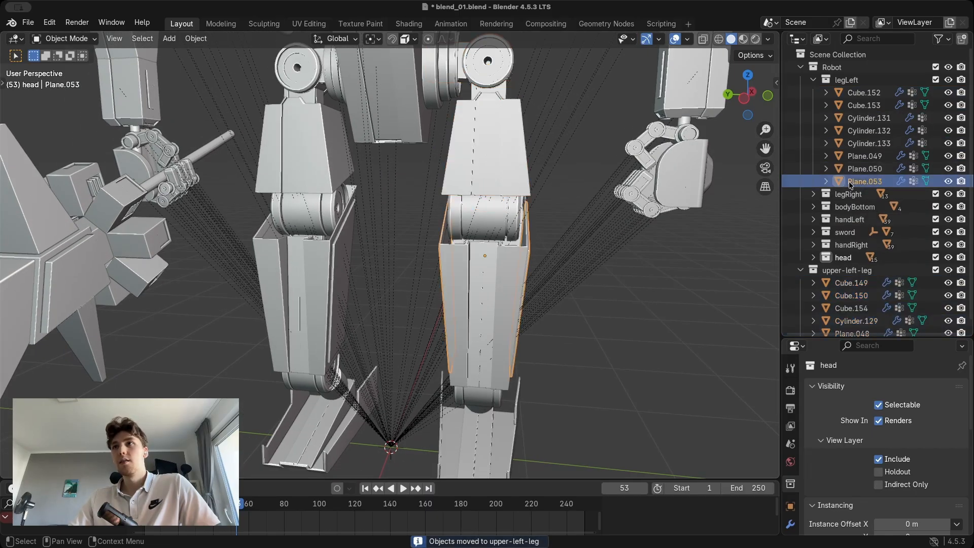
shift+click(864, 92)
middle_drag(639, 292, 480, 261)
key(g)
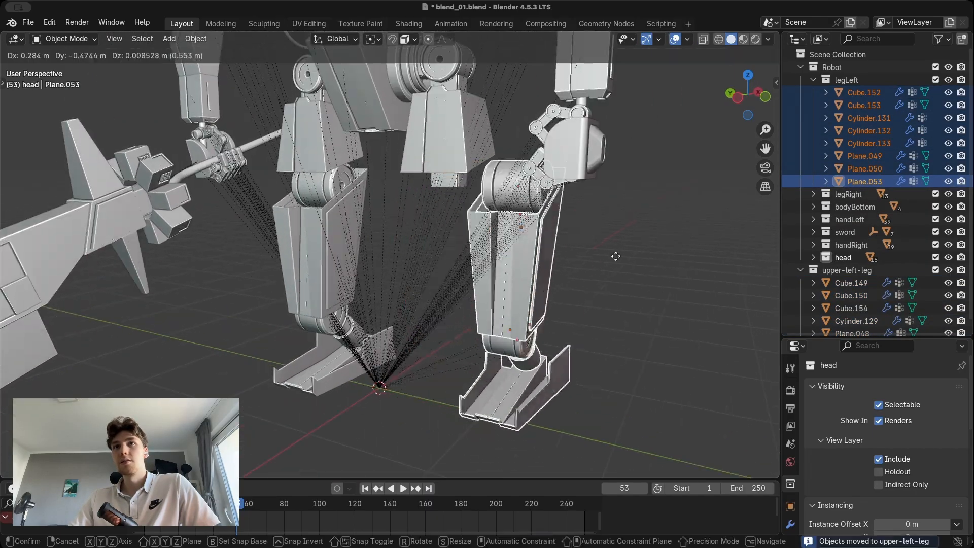
right_click(504, 230)
scroll(486, 221, up, 3)
middle_drag(504, 230, 472, 261)
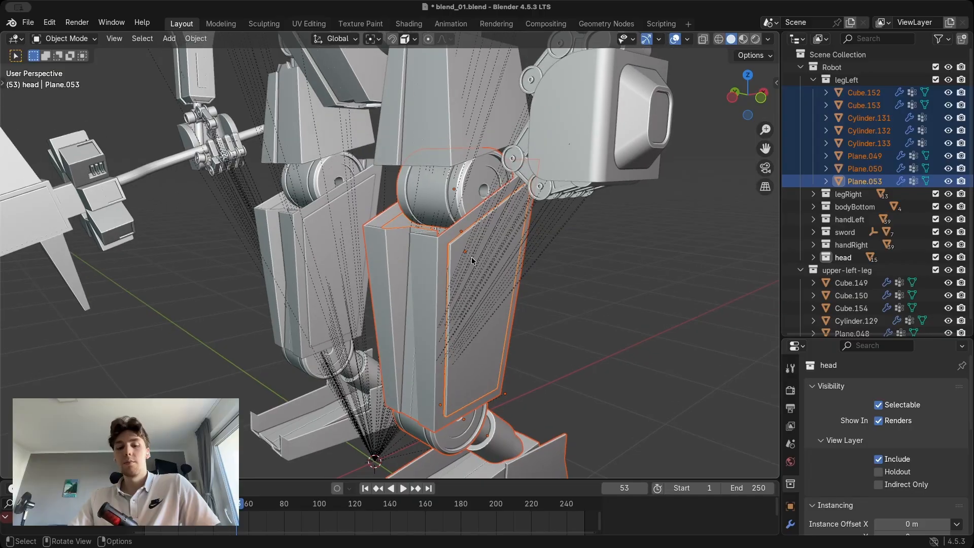
double_click(844, 80)
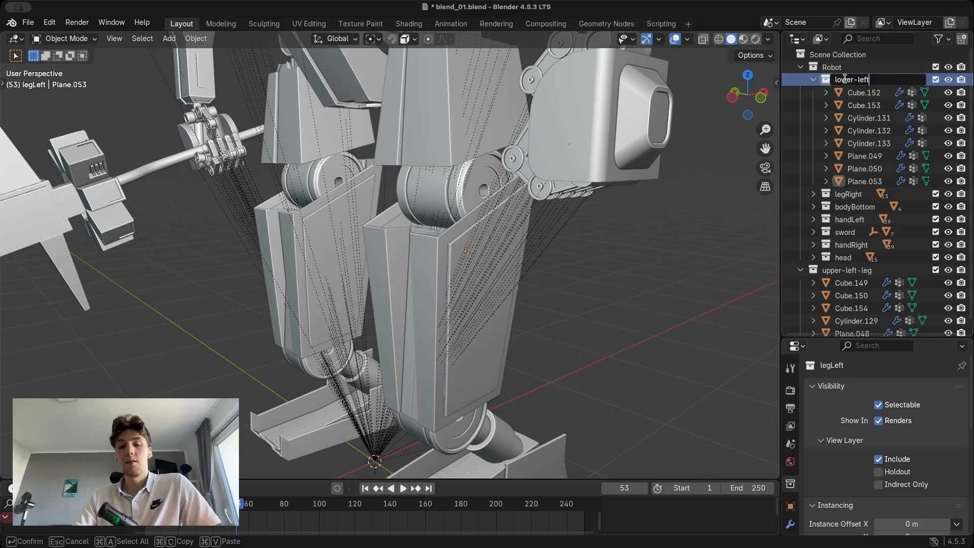
key(Return)
Expand the legRight collection and select the right leg's upper parts Cylinder.134, Cube.157 and Plane.054 together.
scroll(355, 203, down, 3)
shift+middle_drag(325, 132, 305, 223)
middle_drag(264, 203, 330, 189)
shift+middle_drag(330, 189, 413, 199)
click(356, 200)
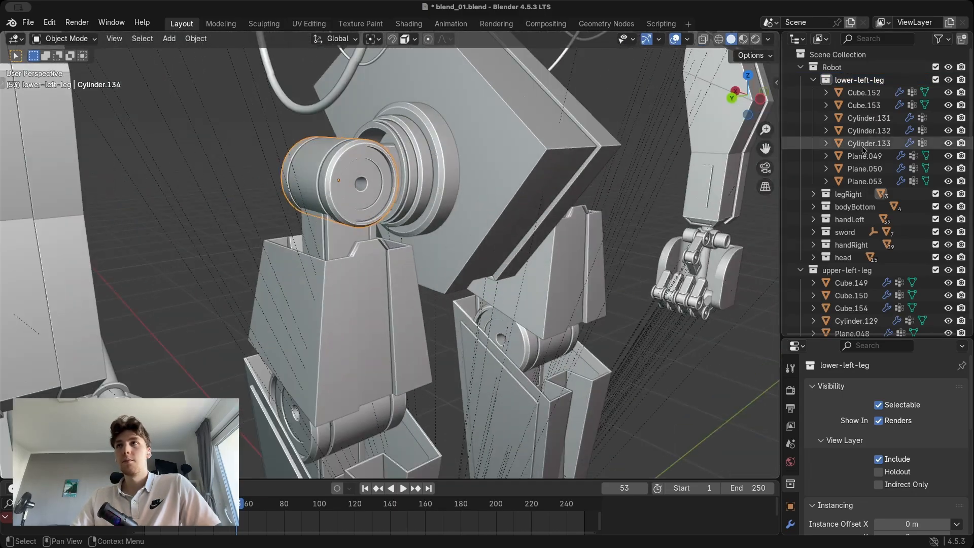
click(819, 193)
click(813, 194)
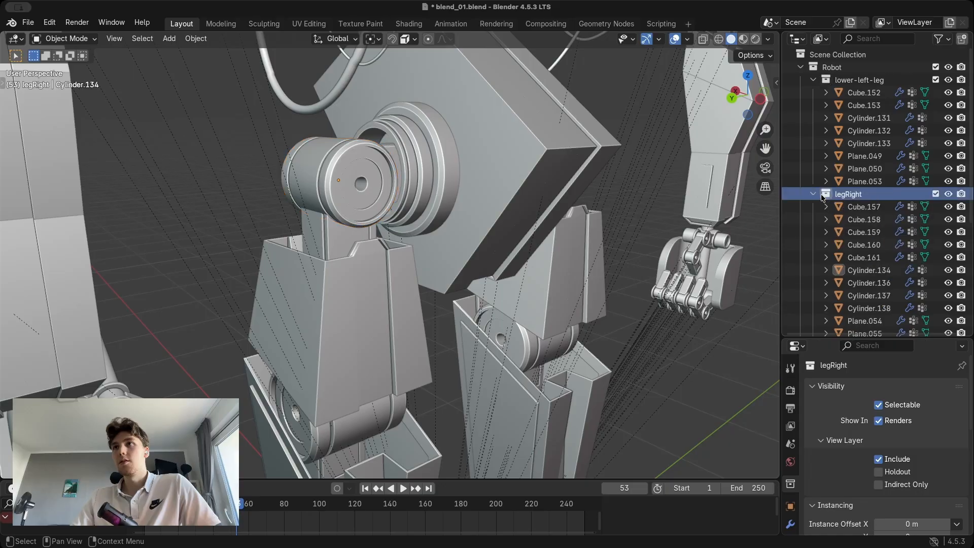
click(356, 195)
shift+click(330, 240)
shift+click(381, 262)
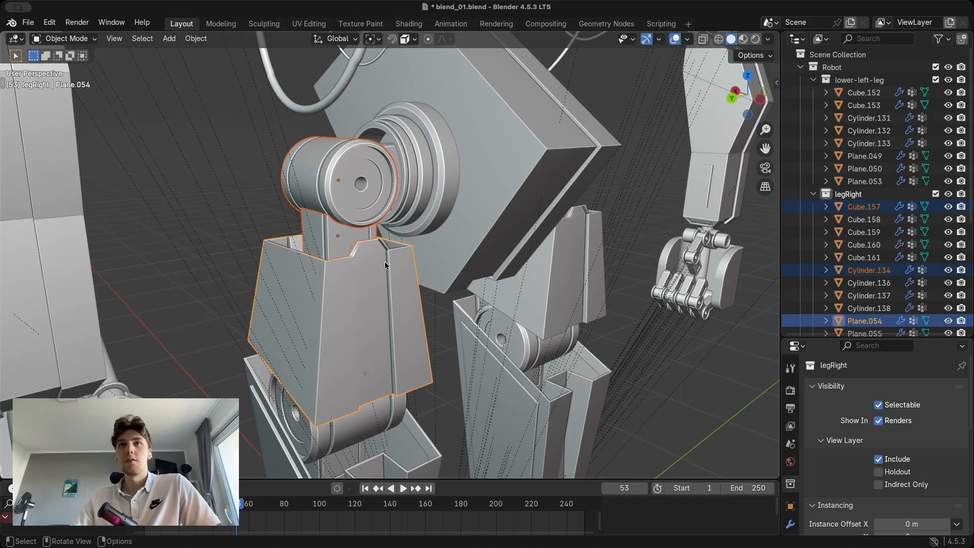
key(g)
right_click(367, 256)
Add Cube.158 and Cube.161 to the selection and move all these parts into a new collection named upper-right-leg.
shift+click(391, 145)
middle_drag(390, 146, 431, 258)
shift+click(328, 257)
shift+click(327, 260)
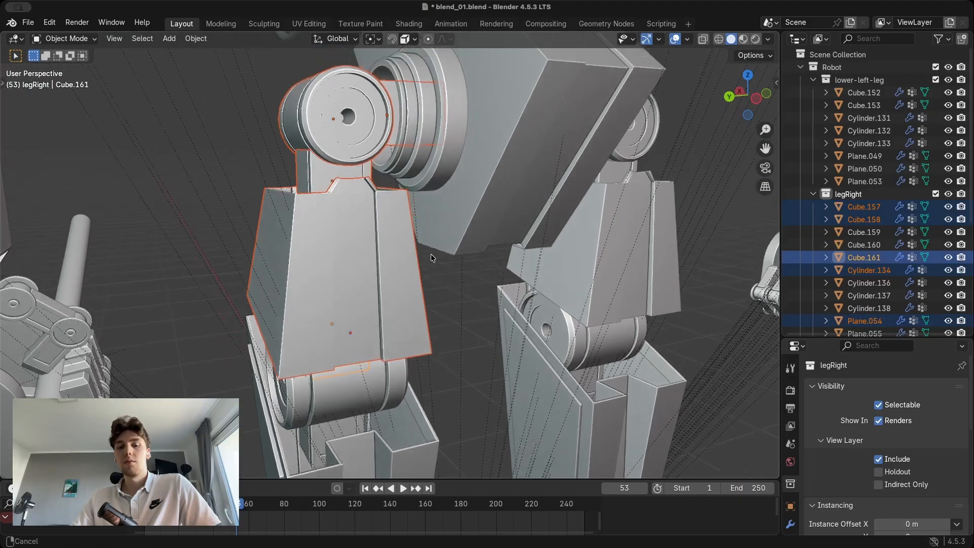
key(m)
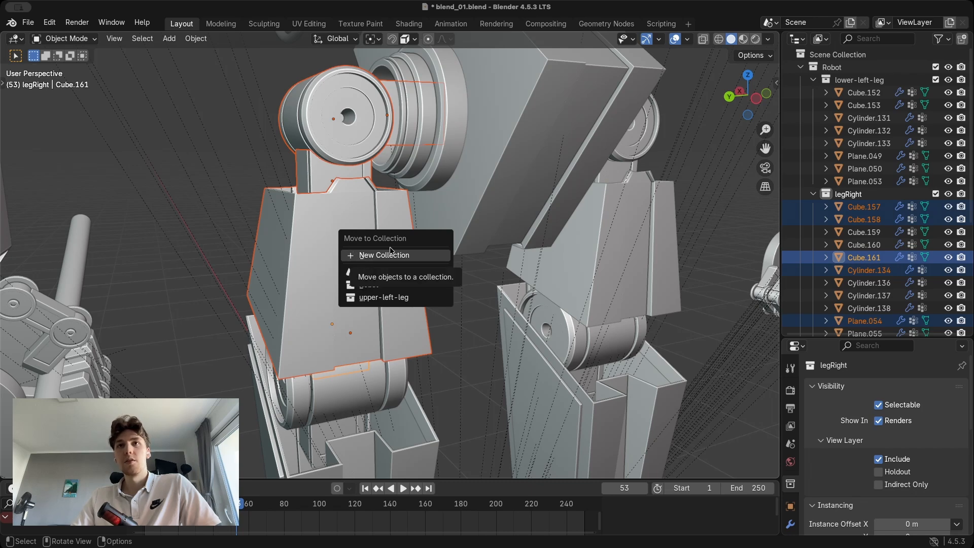
click(376, 255)
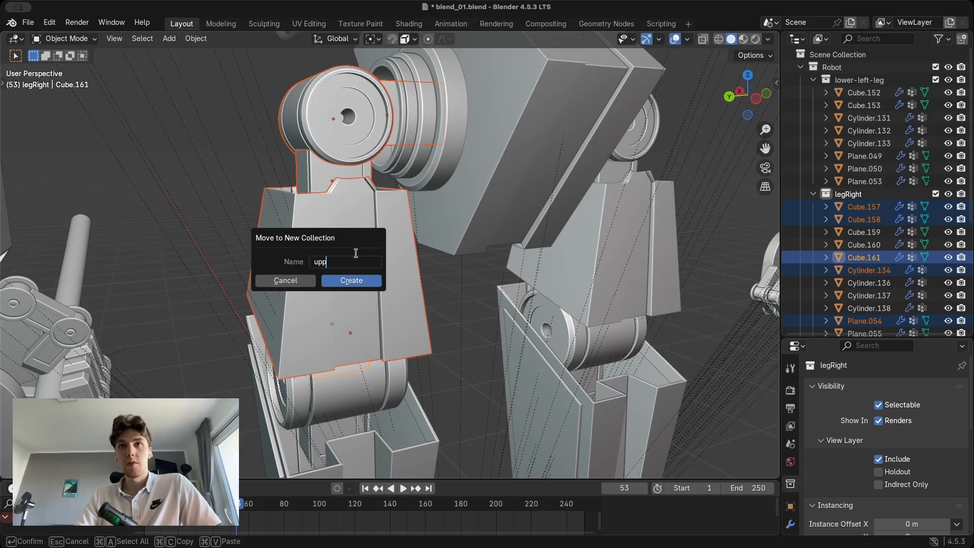
key(Return)
key(Return)
Check the remaining lower parts of the right leg and rename the legRight collection lower-right-leg.
scroll(362, 269, down, 4)
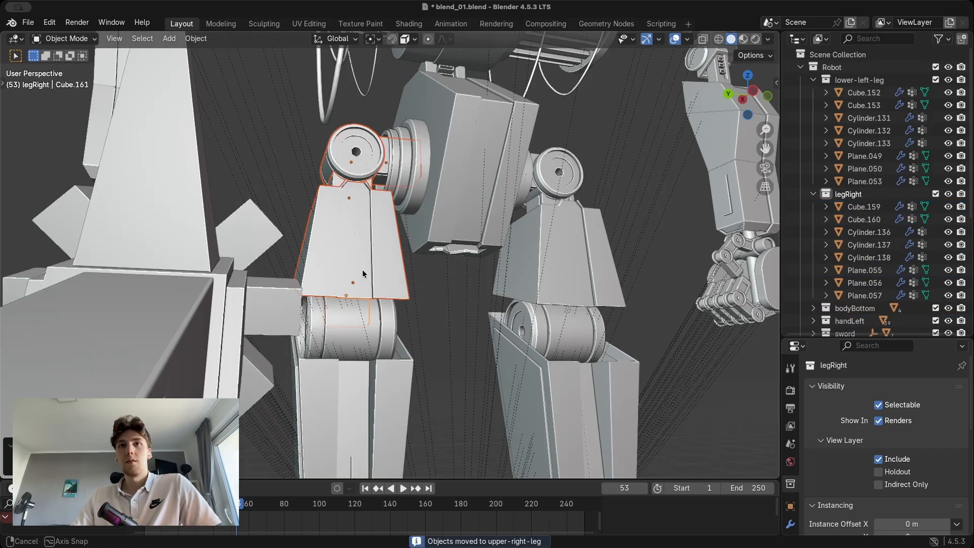
middle_drag(363, 269, 359, 223)
click(355, 319)
double_click(847, 194)
text(lower-right-leg)
key(Return)
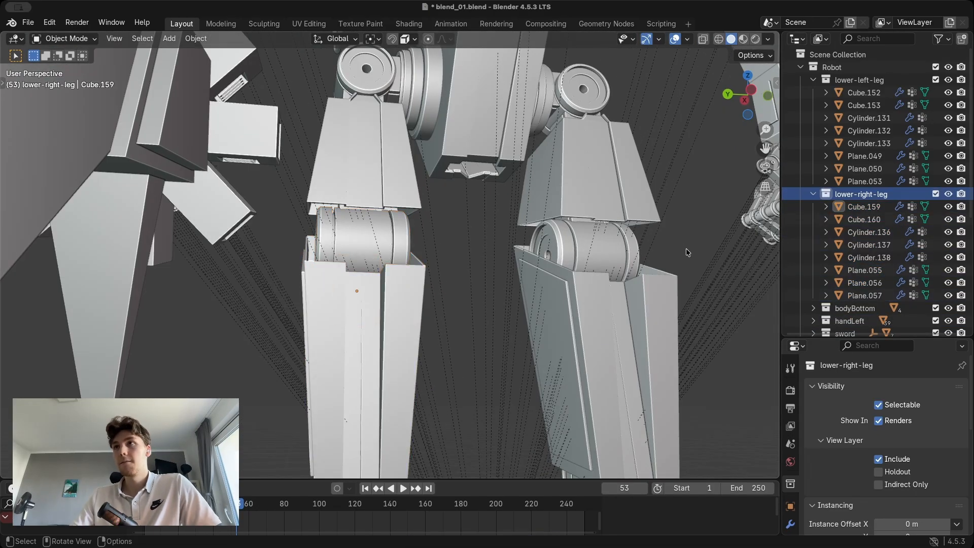
Examine the left leg's knee joint Cylinder.131 and hip joint Cylinder.129, selecting each to see where it sits.
scroll(533, 251, down, 5)
middle_drag(530, 252, 467, 282)
scroll(467, 282, up, 3)
shift+middle_drag(473, 195, 459, 239)
click(432, 266)
shift+middle_drag(439, 277, 449, 183)
scroll(449, 181, up, 1)
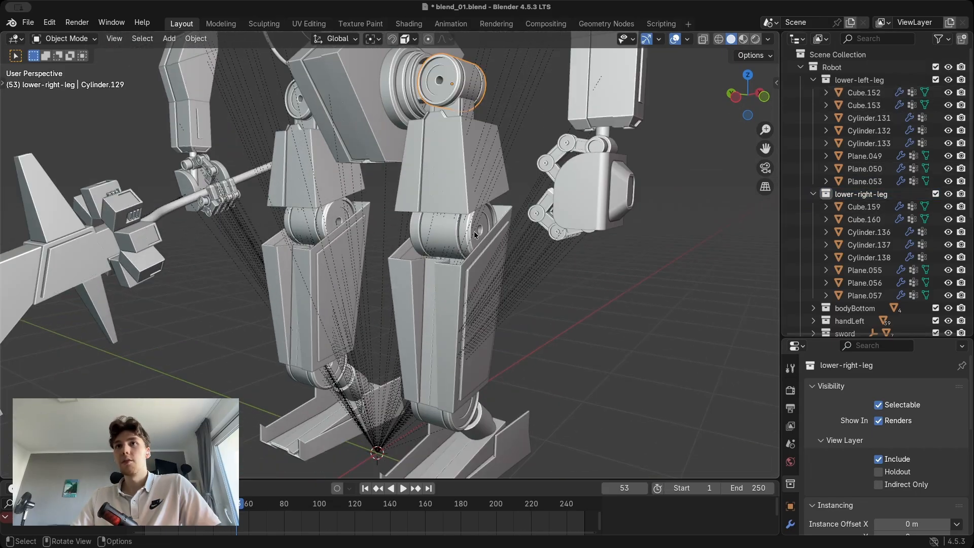
click(477, 235)
shift+middle_drag(464, 123, 469, 236)
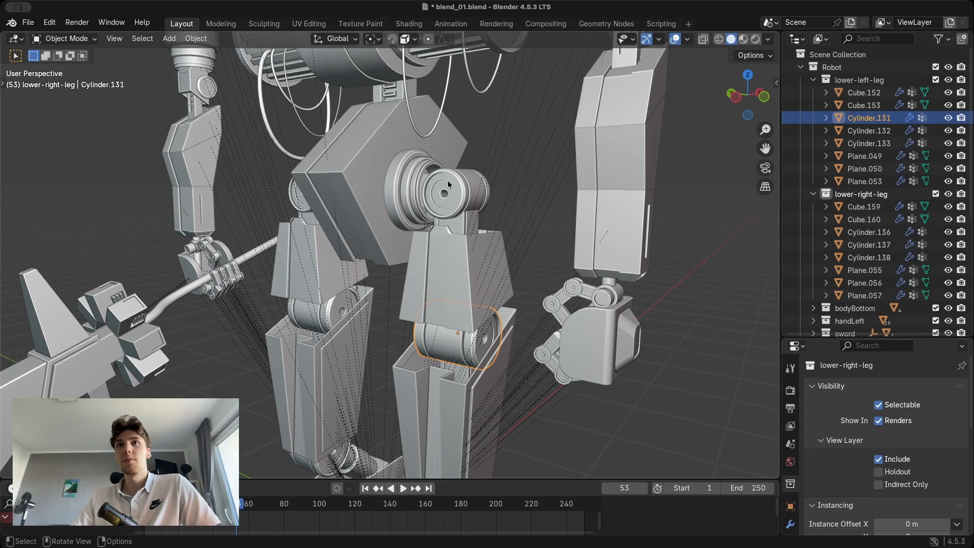
click(447, 181)
middle_drag(447, 182, 467, 224)
scroll(479, 203, down, 2)
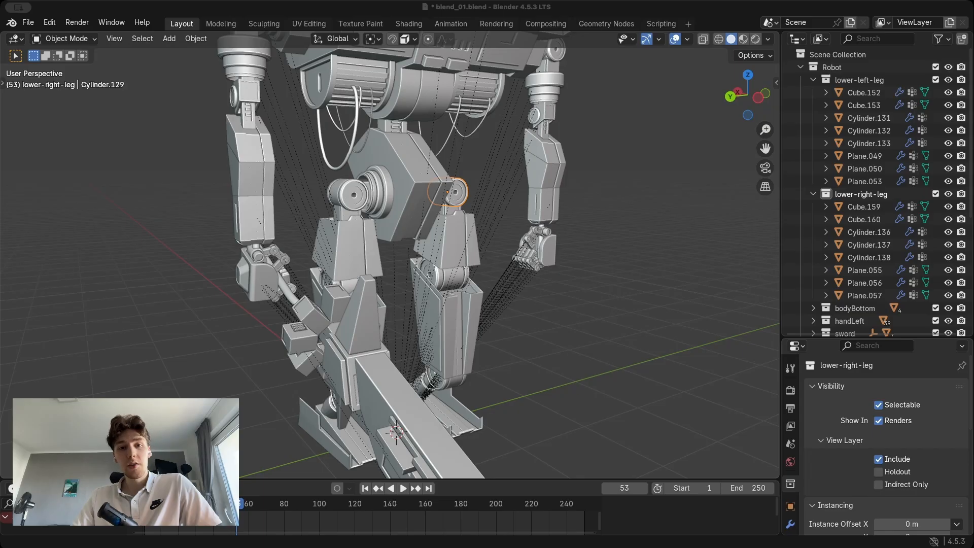
middle_drag(547, 269, 480, 284)
scroll(507, 318, up, 1)
middle_drag(479, 284, 425, 237)
key(F2)
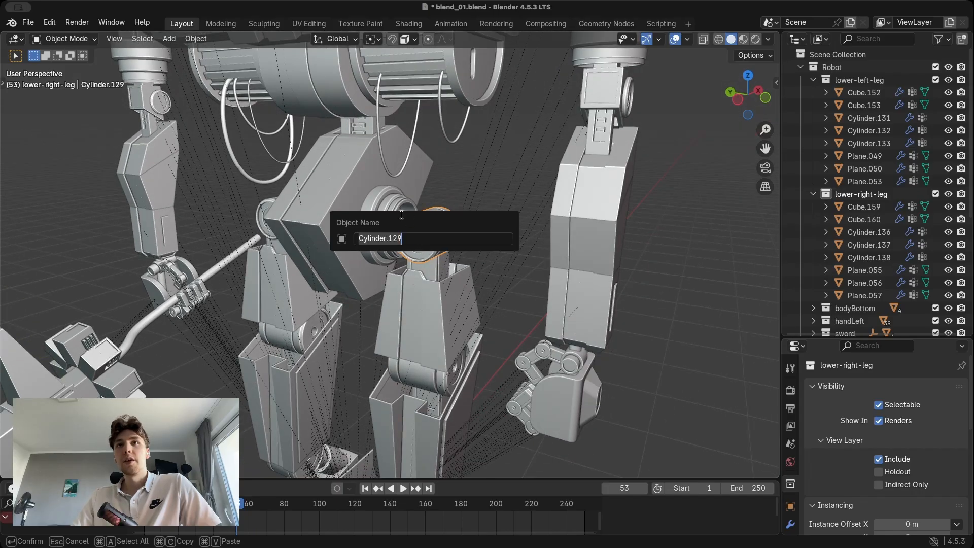
click(428, 296)
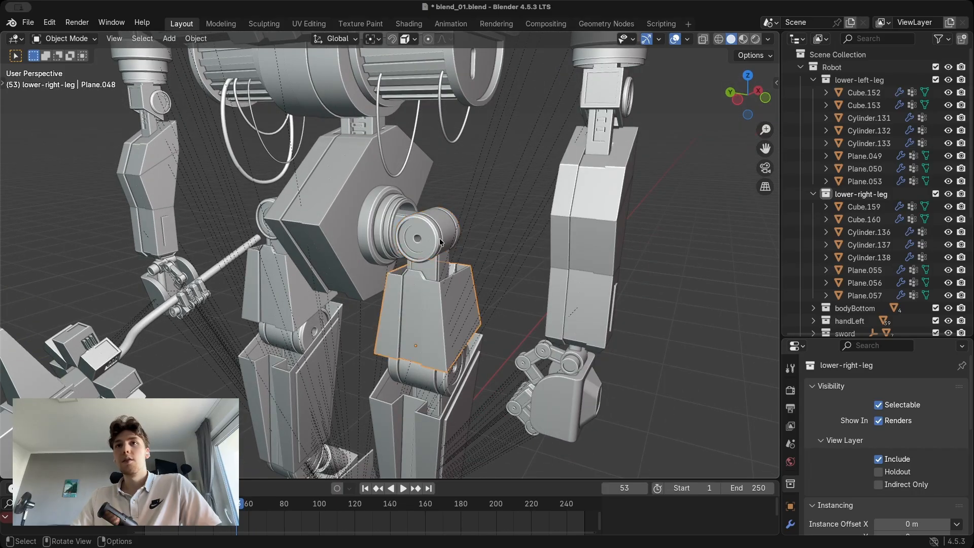
key(F2)
middle_drag(436, 242, 447, 304)
shift+click(445, 274)
click(435, 232)
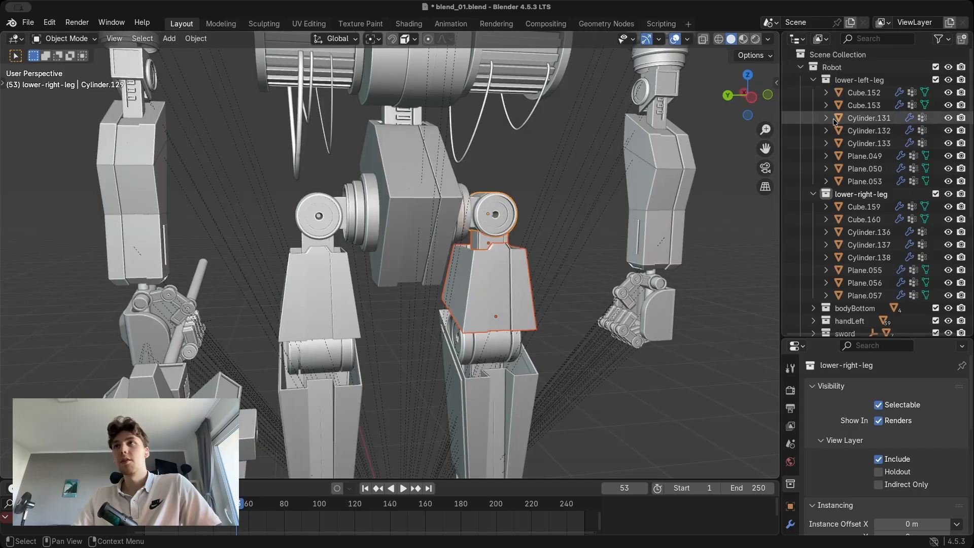
click(858, 143)
middle_drag(583, 231, 490, 236)
click(900, 169)
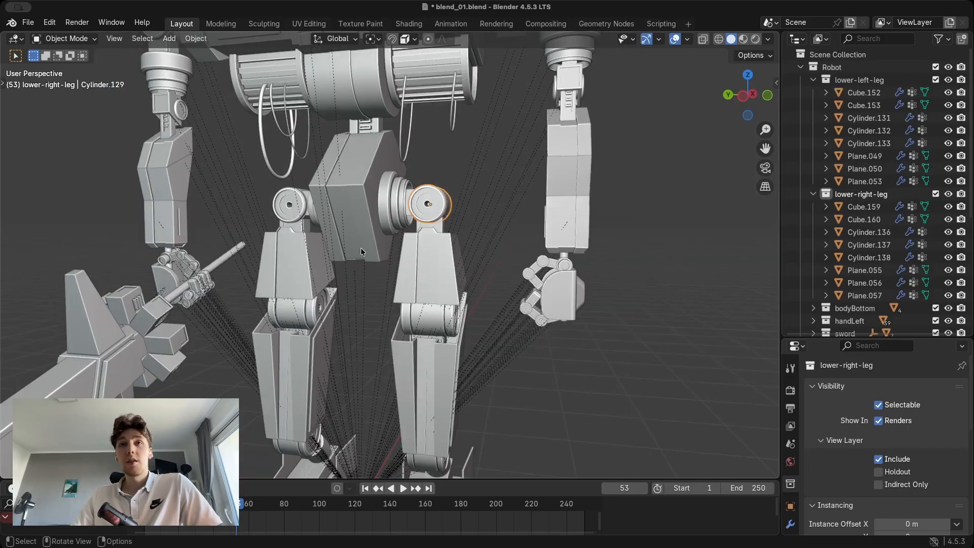
Examine the whole robot's proportions, legs and arms in left orthographic and perspective views.
middle_drag(362, 252, 431, 267)
middle_drag(499, 219, 508, 218)
ctrl+middle_drag(507, 218, 451, 261)
shift+middle_drag(417, 314, 395, 209)
shift+middle_drag(394, 209, 417, 352)
ctrl+middle_drag(390, 150, 388, 221)
shift+middle_drag(388, 222, 378, 190)
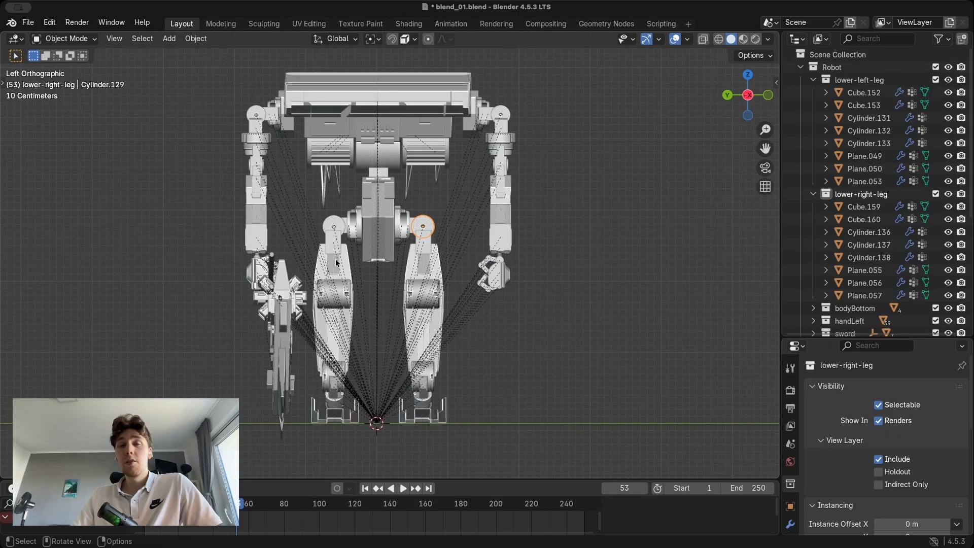
middle_drag(336, 259, 389, 233)
ctrl+middle_drag(367, 287, 441, 290)
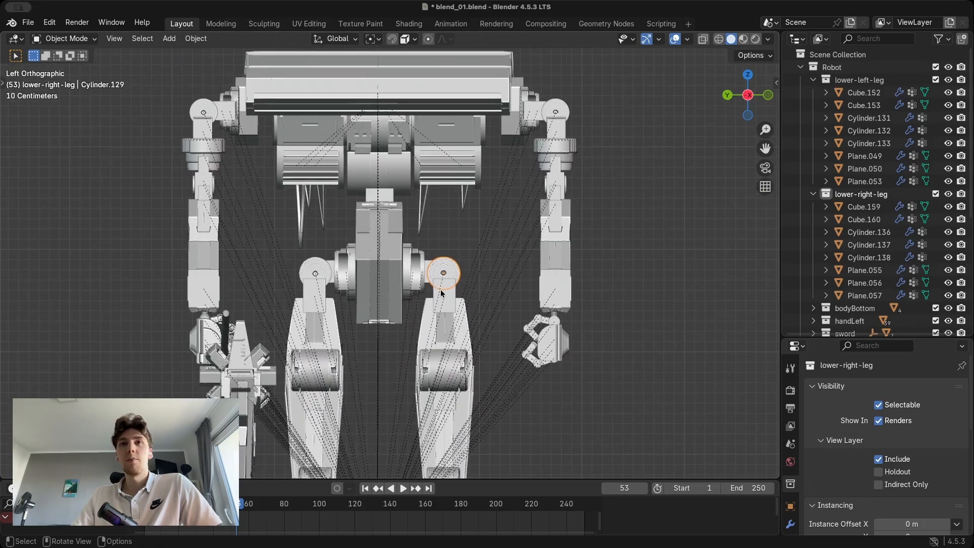
middle_drag(368, 236, 422, 236)
alt+middle_drag(480, 241, 405, 238)
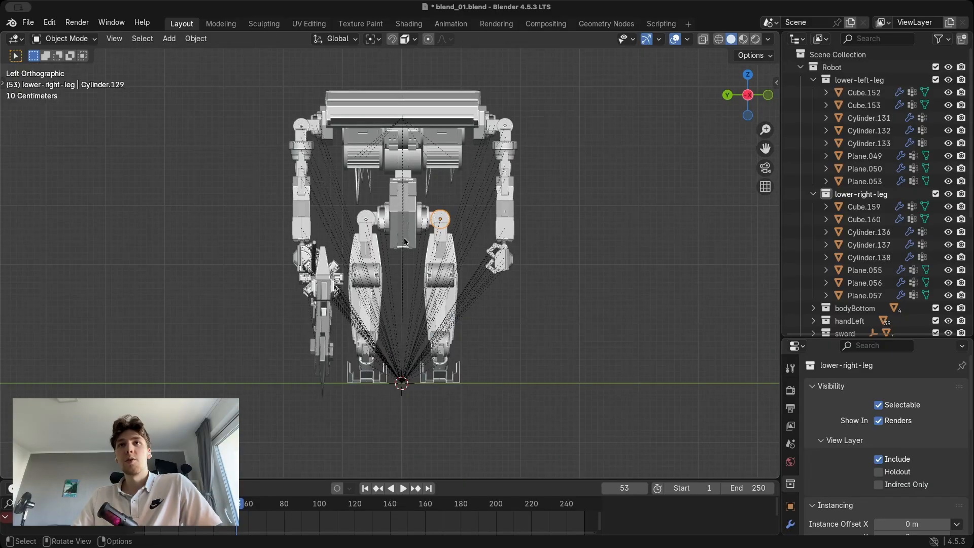
shift+middle_drag(428, 158, 433, 237)
middle_drag(474, 303, 424, 310)
scroll(427, 324, up, 1)
shift+middle_drag(428, 343, 419, 244)
scroll(437, 260, up, 1)
shift+middle_drag(475, 258, 445, 317)
scroll(441, 314, down, 1)
scroll(396, 287, up, 2)
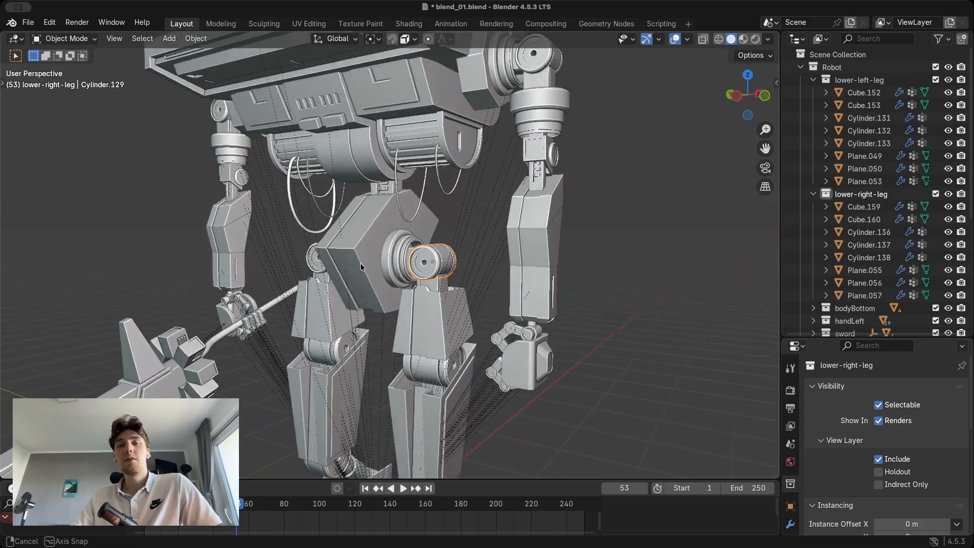
middle_drag(360, 263, 404, 212)
middle_drag(320, 264, 252, 163)
Search the add-ons in the preferences for "rig", enable Rigify and expand its details.
click(50, 23)
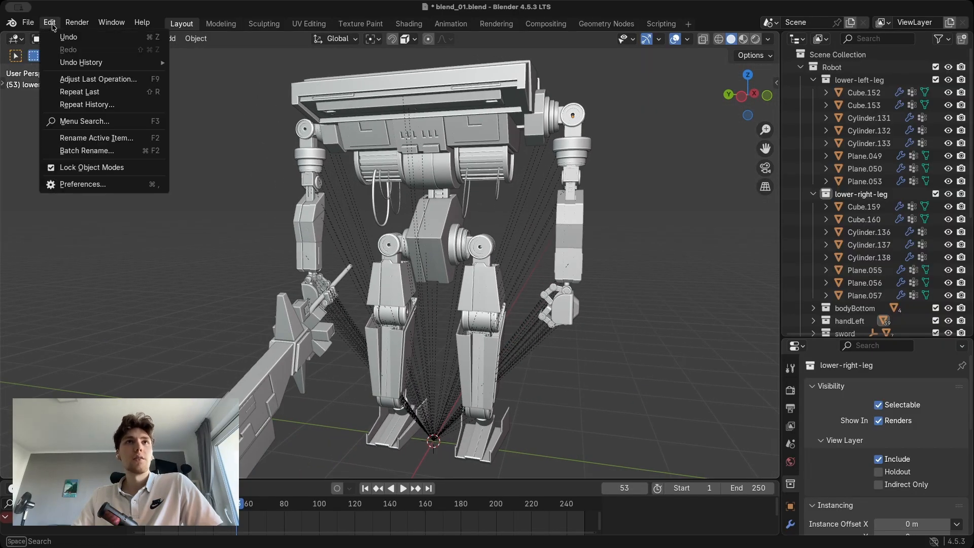
click(66, 184)
click(303, 239)
click(398, 133)
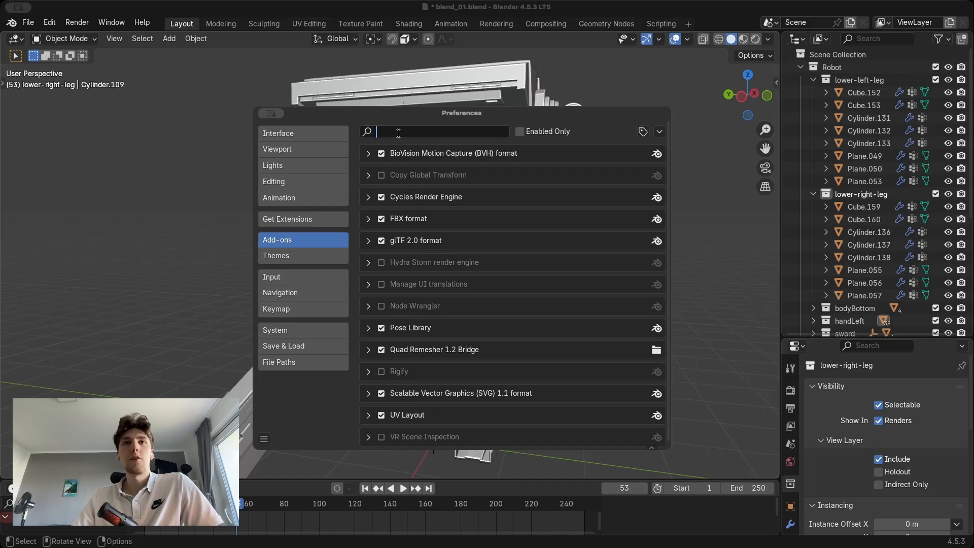
text(rig)
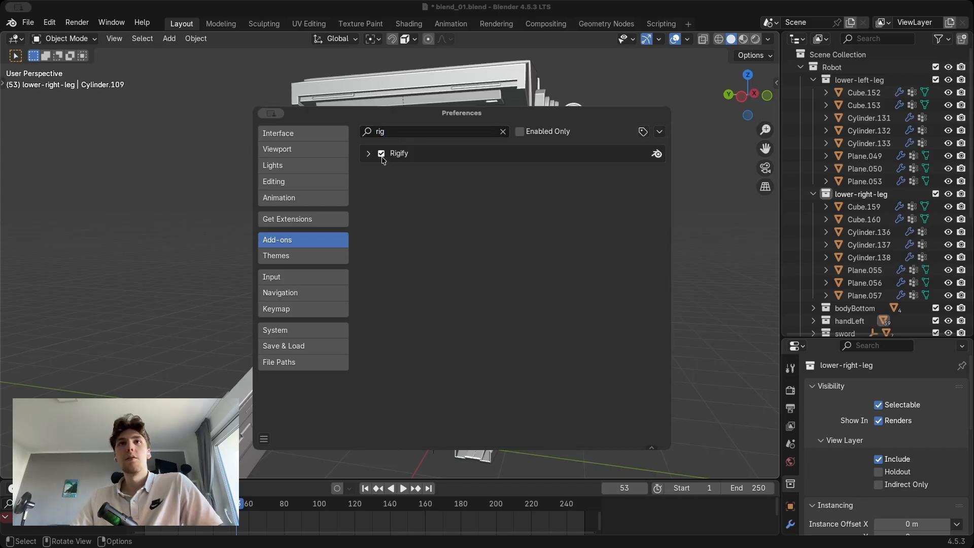
click(365, 153)
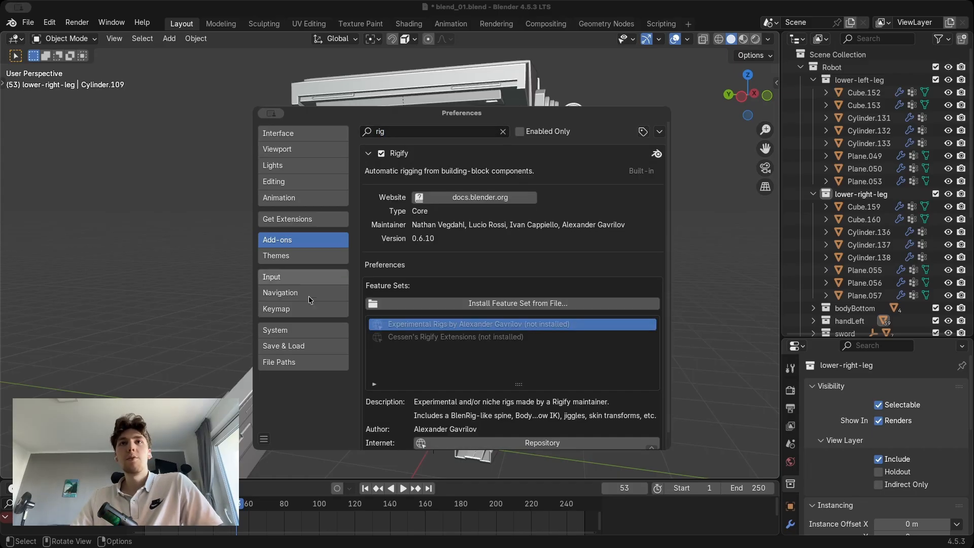
Save the preferences and close the preferences window.
click(264, 439)
click(280, 398)
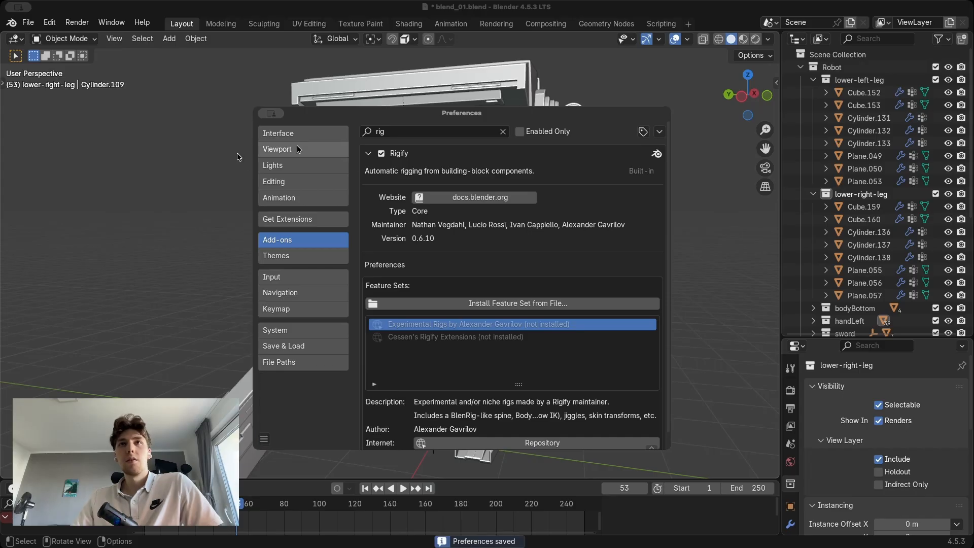
click(127, 319)
Add a Rigify human meta-rig armature at the robot's base.
middle_drag(362, 287, 399, 238)
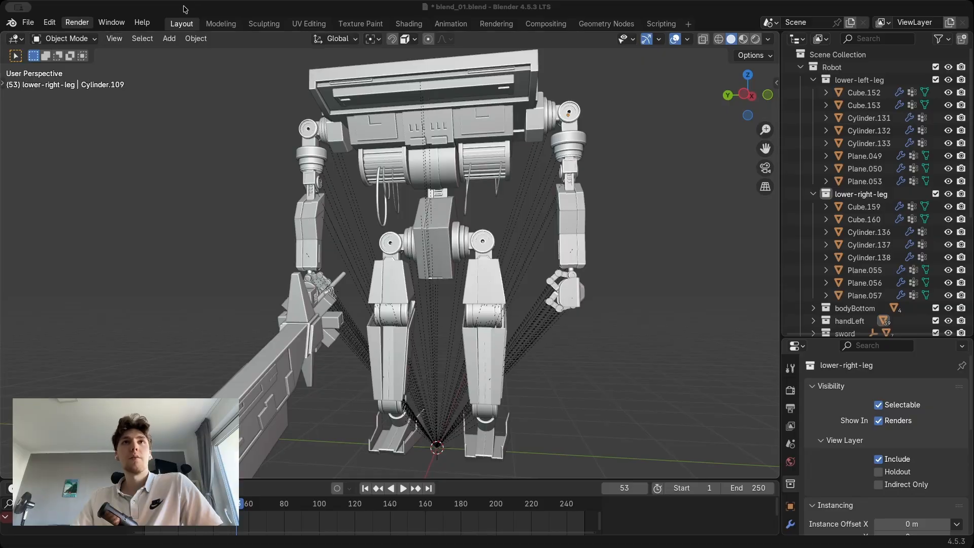
scroll(429, 223, down, 2)
middle_drag(429, 223, 399, 256)
key(shift+a)
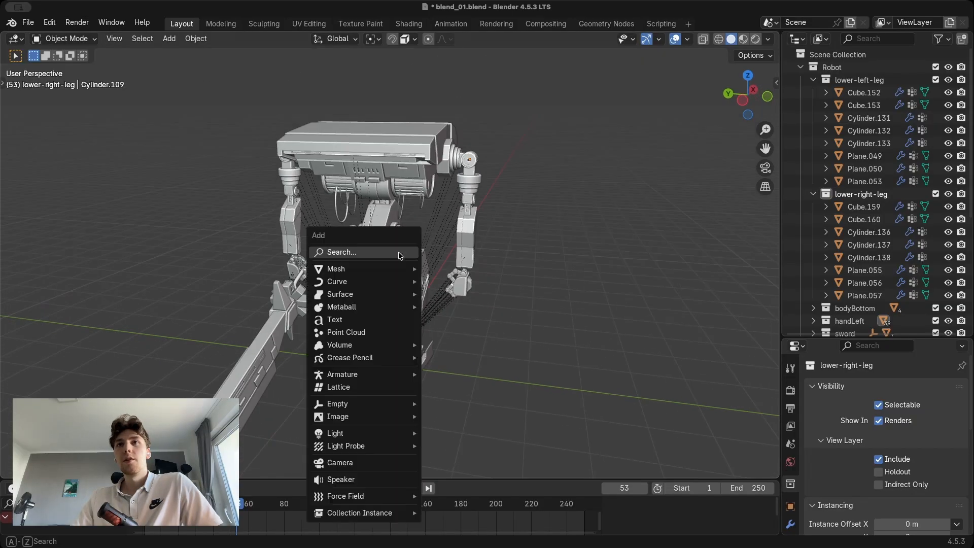
mouse_move(454, 391)
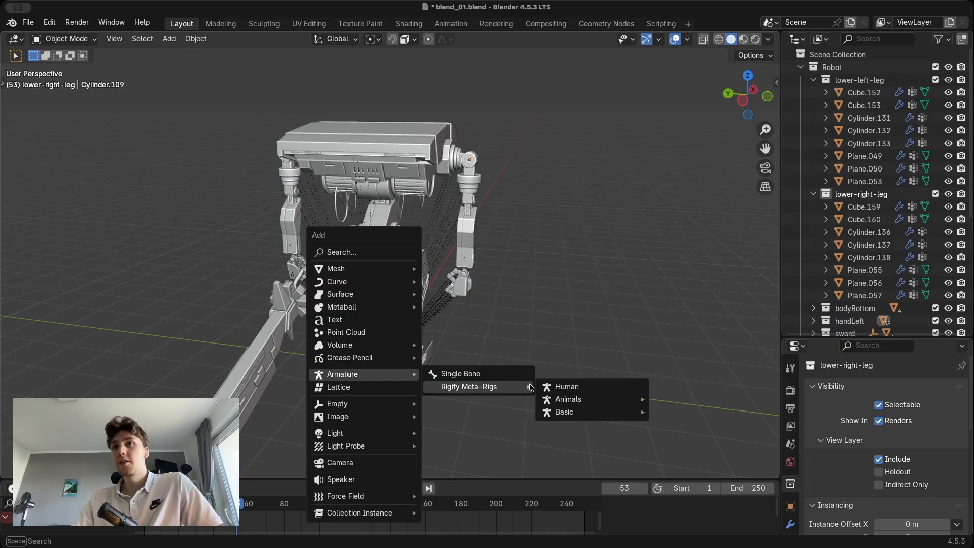
click(558, 387)
scroll(437, 322, up, 3)
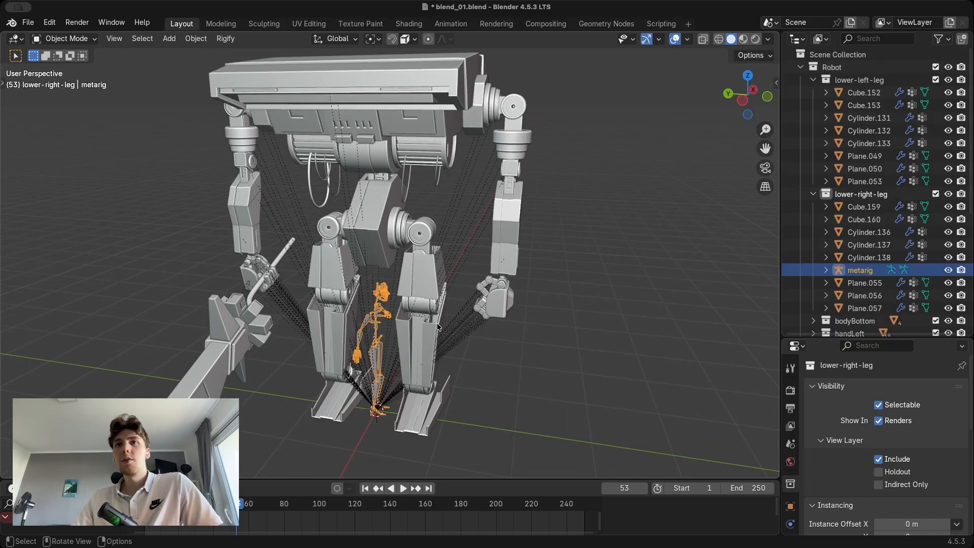
Select all robot parts except the metarig and rotate them 90° in top view.
scroll(431, 324, up, 2)
middle_drag(440, 327, 405, 274)
key(a)
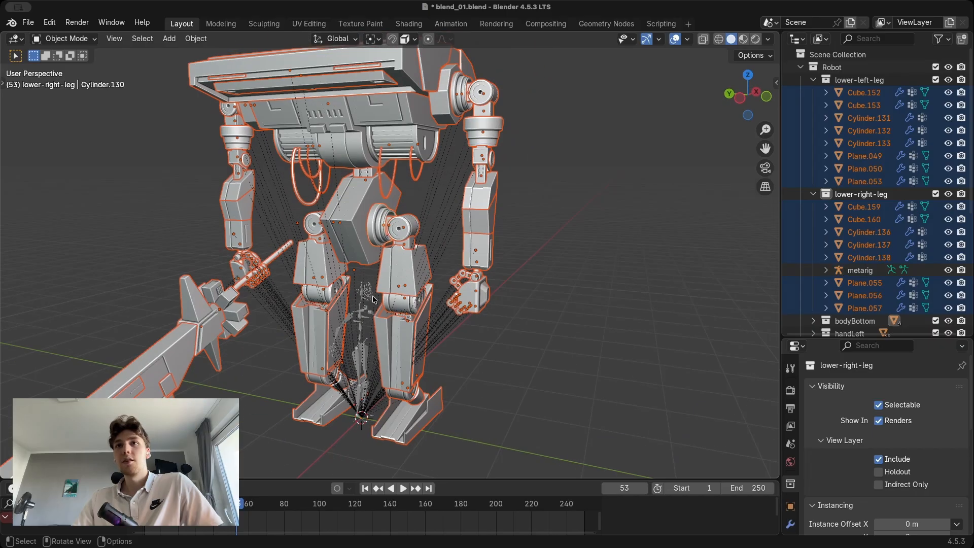
ctrl+scroll(362, 268, up, 1)
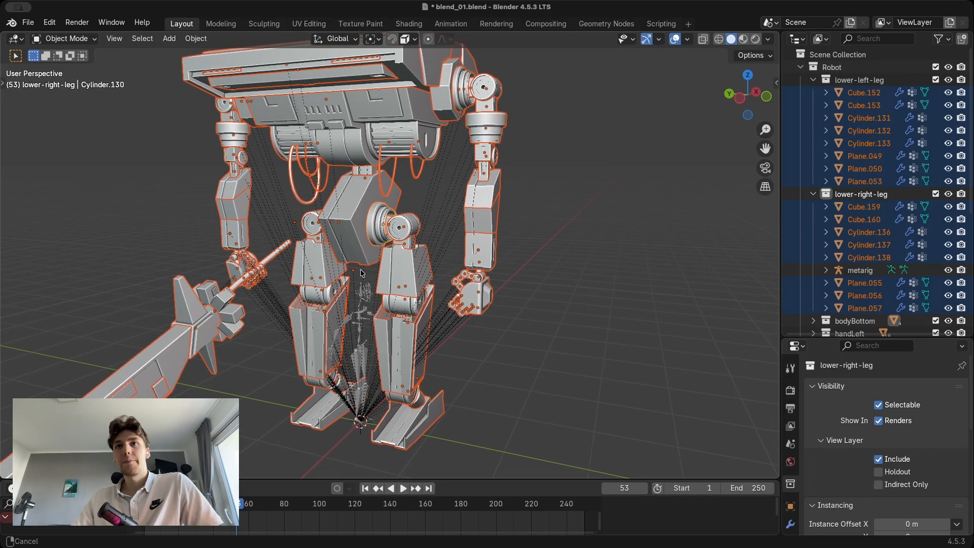
key(KP_1)
key(KP_7)
key(r)
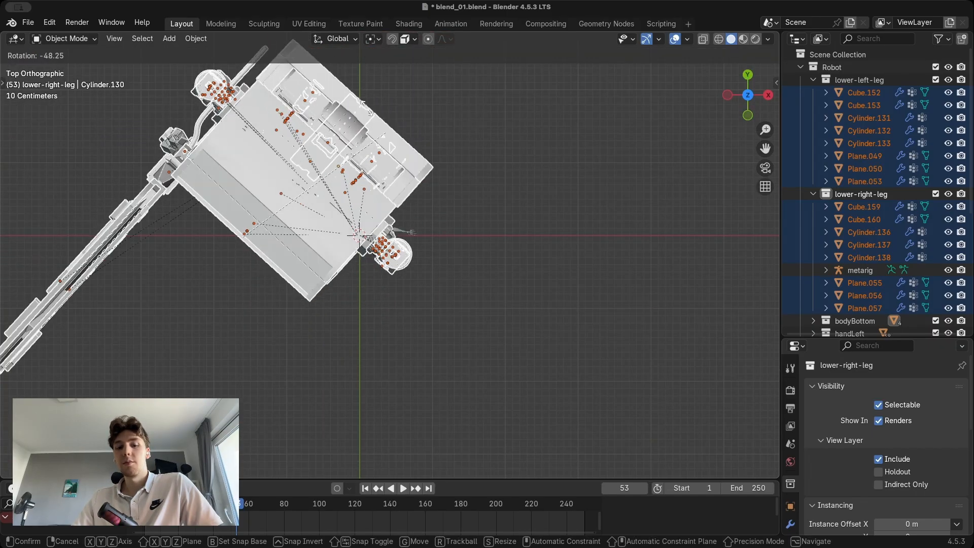
text(90)
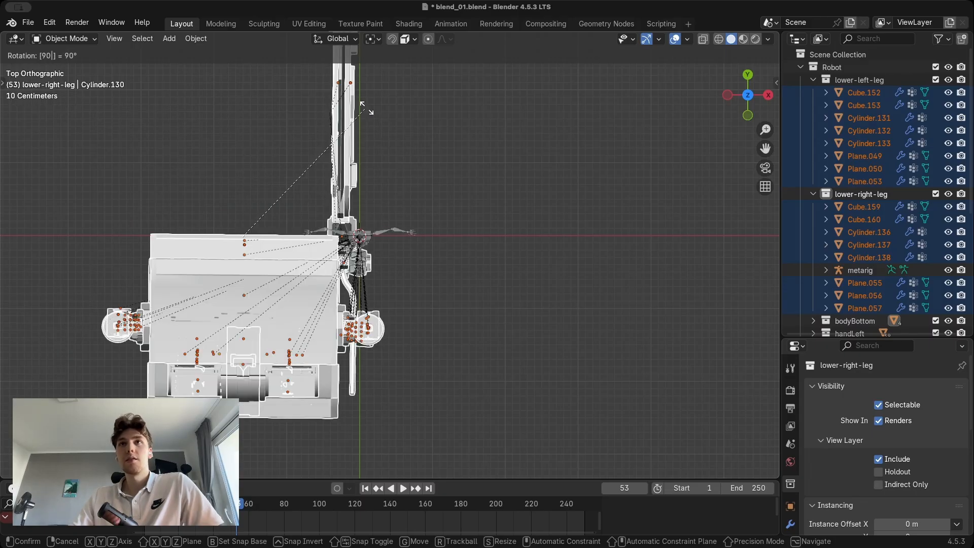
Select everything except the metarig and set the transform pivot point to 3D Cursor.
key(a)
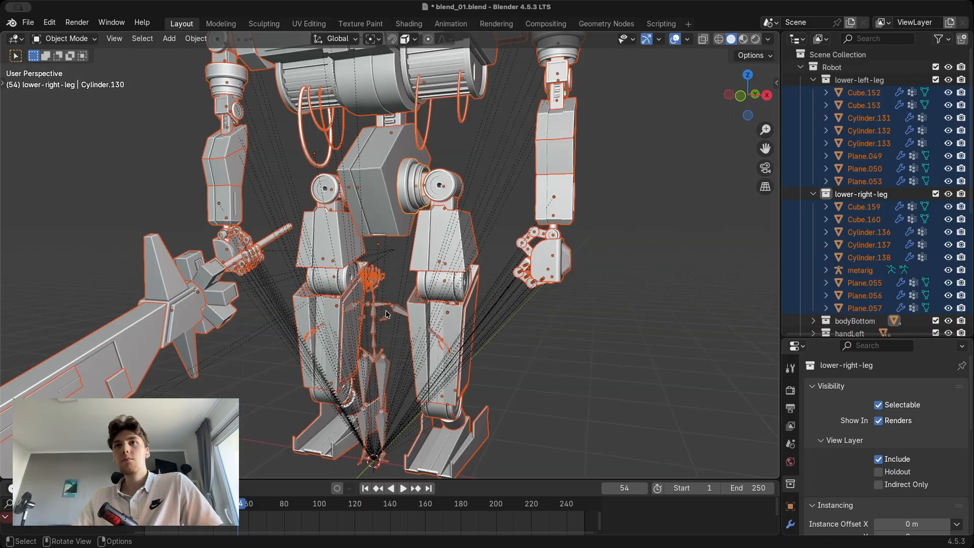
shift+click(377, 304)
shift+click(377, 304)
shift+middle_drag(377, 304, 372, 257)
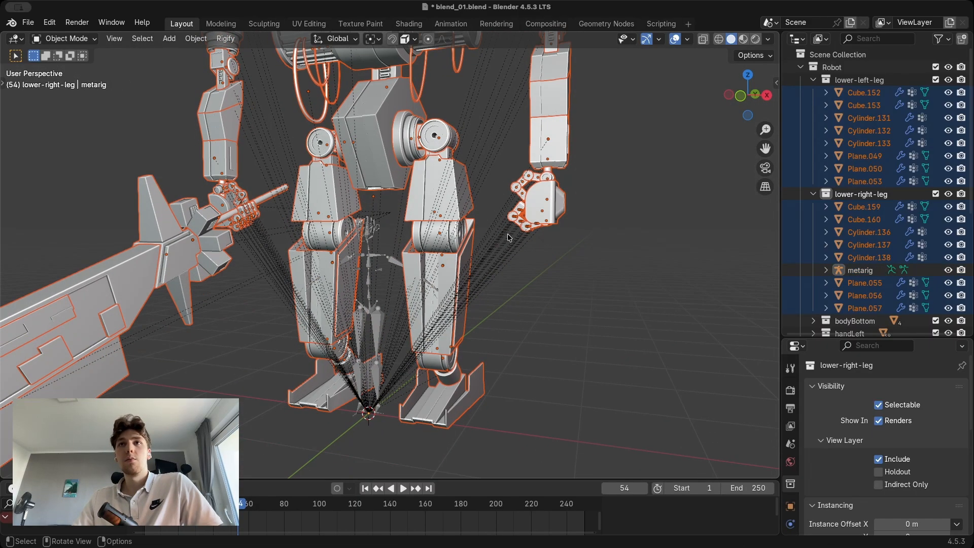
key(s)
key(Escape)
click(373, 39)
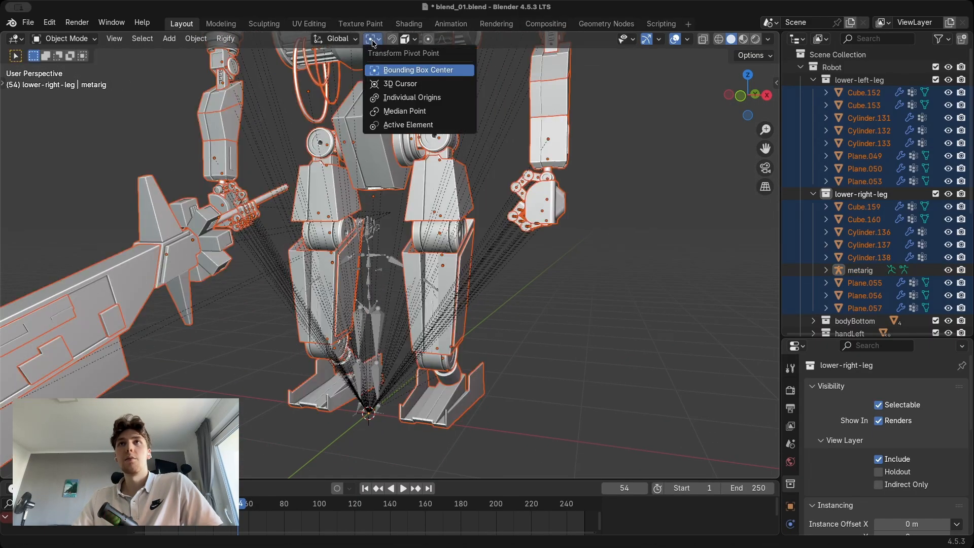
click(390, 85)
Scale the robot parts down to about 0.46 around the 3D cursor, then reduce them slightly further to match the metarig.
shift+middle_drag(474, 296, 468, 213)
key(s)
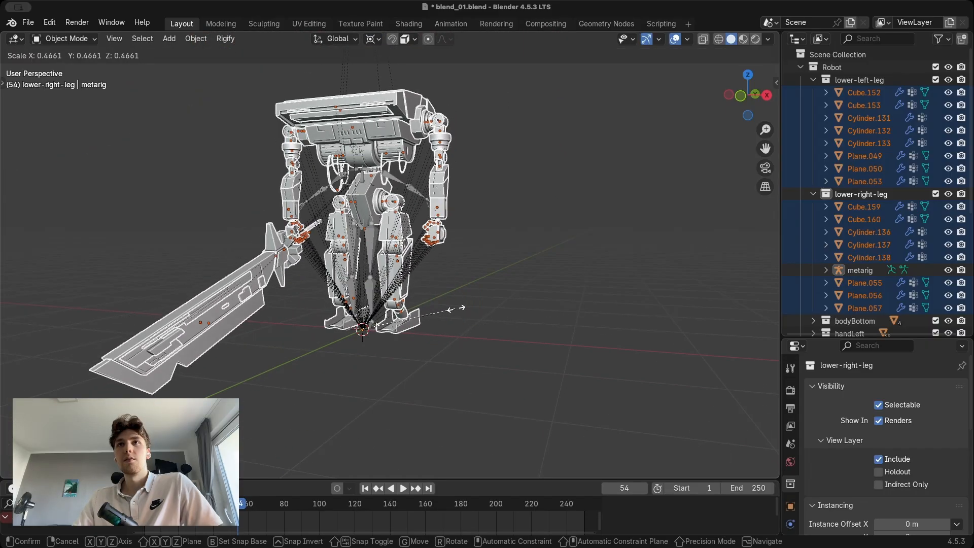
click(448, 264)
middle_drag(448, 265, 533, 276)
scroll(535, 278, up, 3)
key(s)
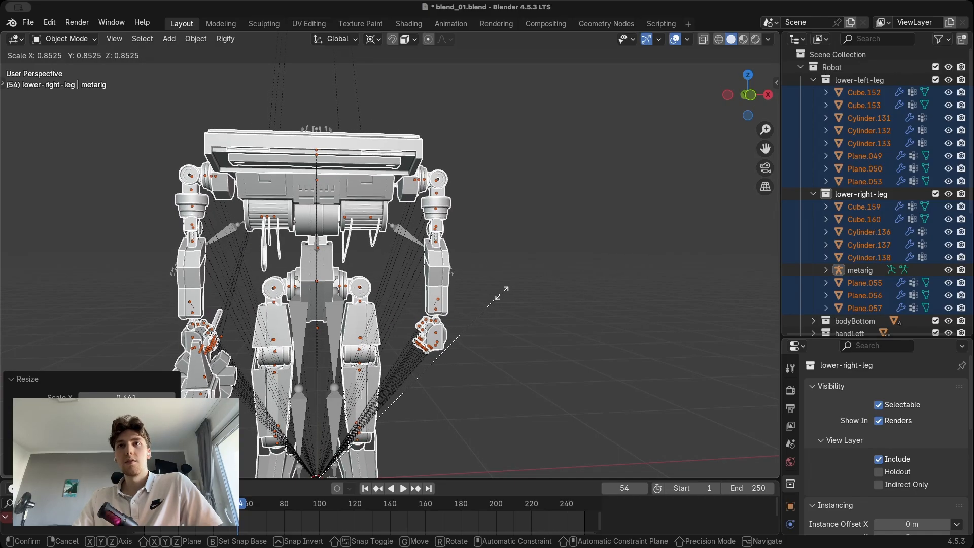
click(453, 297)
Move the metarig out of lower-right-leg directly into the Robot collection and collapse the leg collections.
click(335, 324)
middle_drag(335, 323, 411, 247)
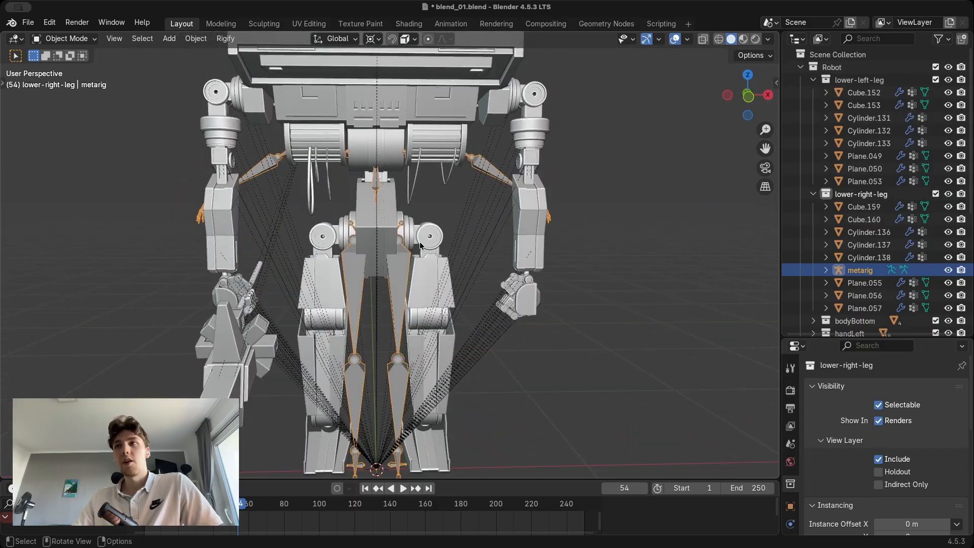
drag(823, 340, 823, 316)
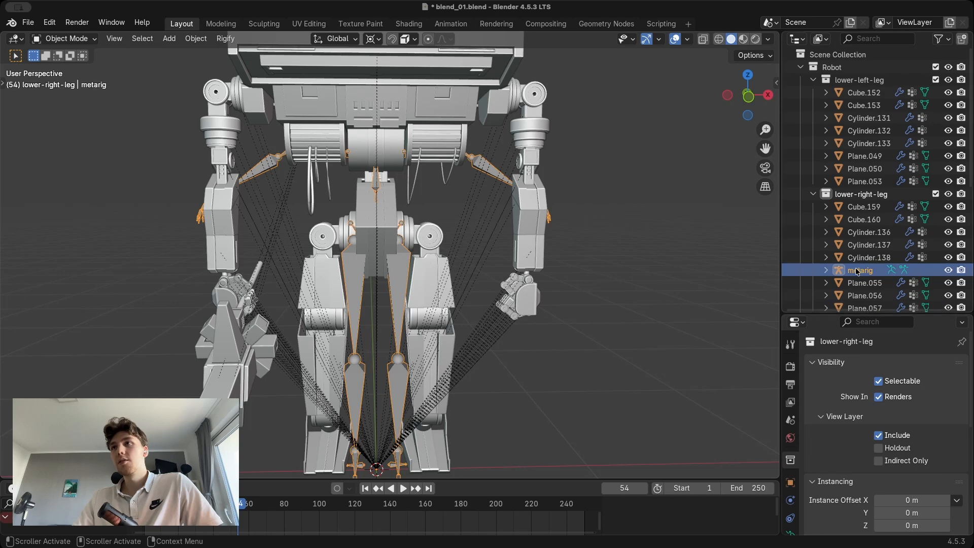
drag(860, 270, 827, 238)
drag(804, 181, 808, 250)
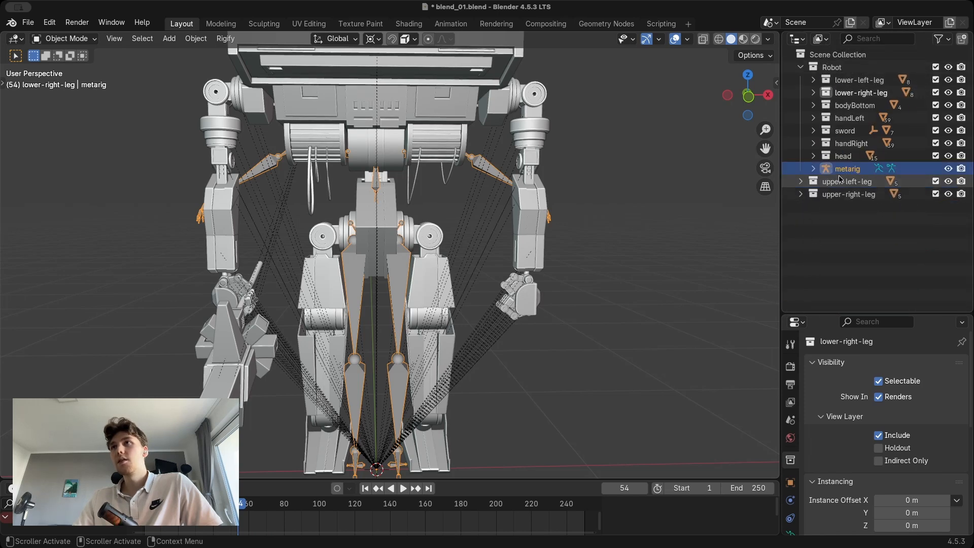
Move the upper-left-leg and upper-right-leg collections into the Robot collection and reselect the metarig.
click(832, 182)
shift+click(831, 195)
drag(831, 194, 857, 71)
click(845, 194)
Enable In Front in the metarig's armature viewport display so its bones show through the robot meshes.
shift+middle_drag(545, 256, 492, 210)
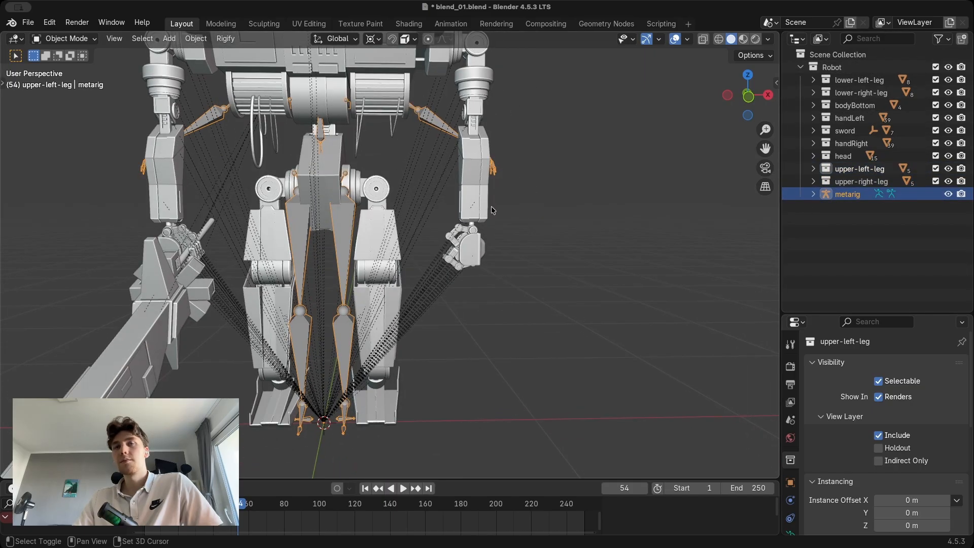
scroll(513, 223, down, 3)
middle_drag(539, 238, 538, 284)
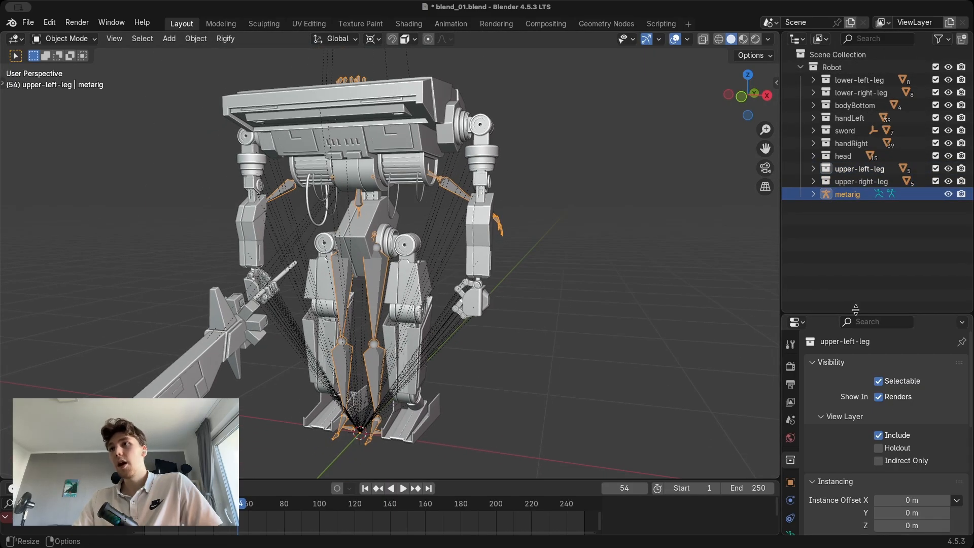
drag(856, 309, 856, 247)
click(790, 469)
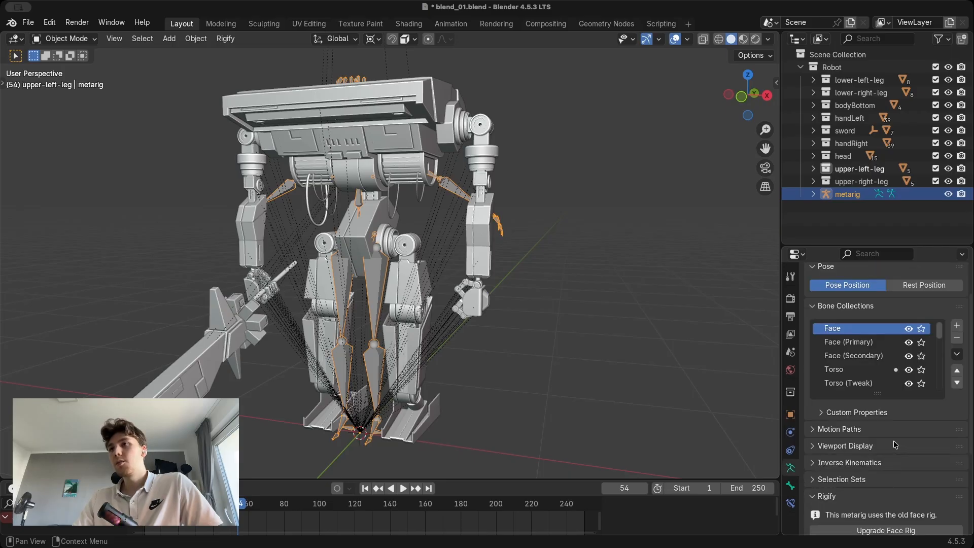
scroll(895, 445, down, 1)
click(841, 425)
scroll(869, 432, down, 1)
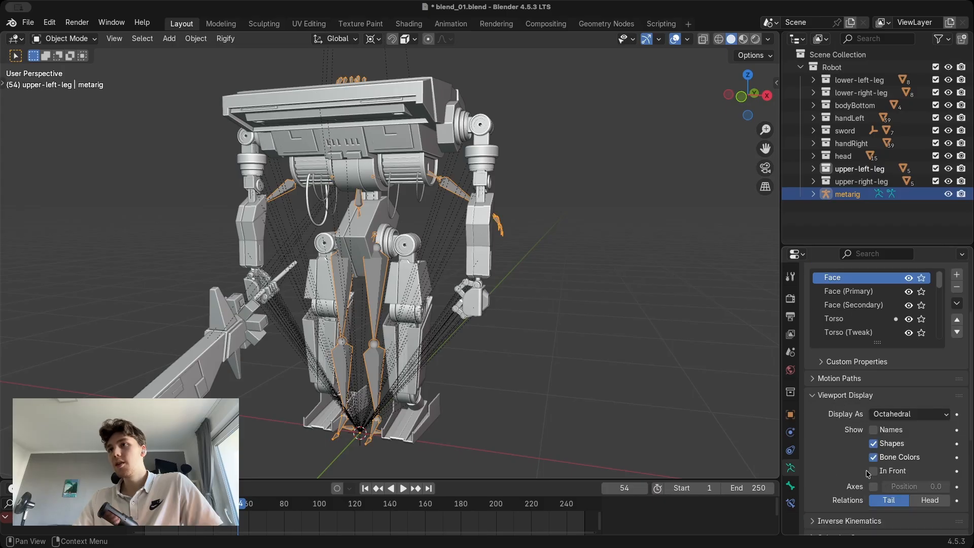
mouse_move(410, 262)
middle_down()
mouse_move(462, 249)
mouse_move(411, 243)
middle_up()
shift+middle_drag(411, 243, 414, 274)
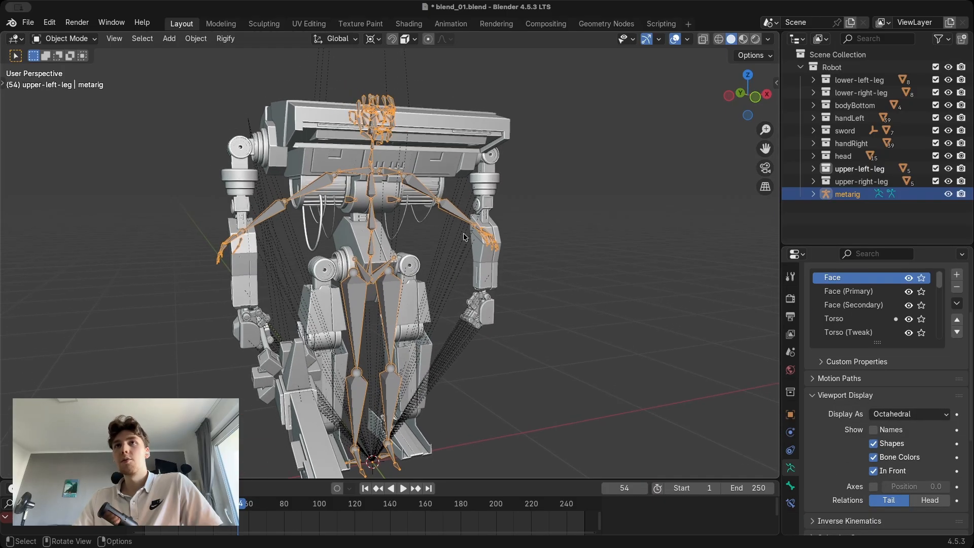
Turn the metarig's In Front display off and on again to compare both views of the bones.
scroll(356, 229, up, 3)
middle_drag(284, 198, 355, 189)
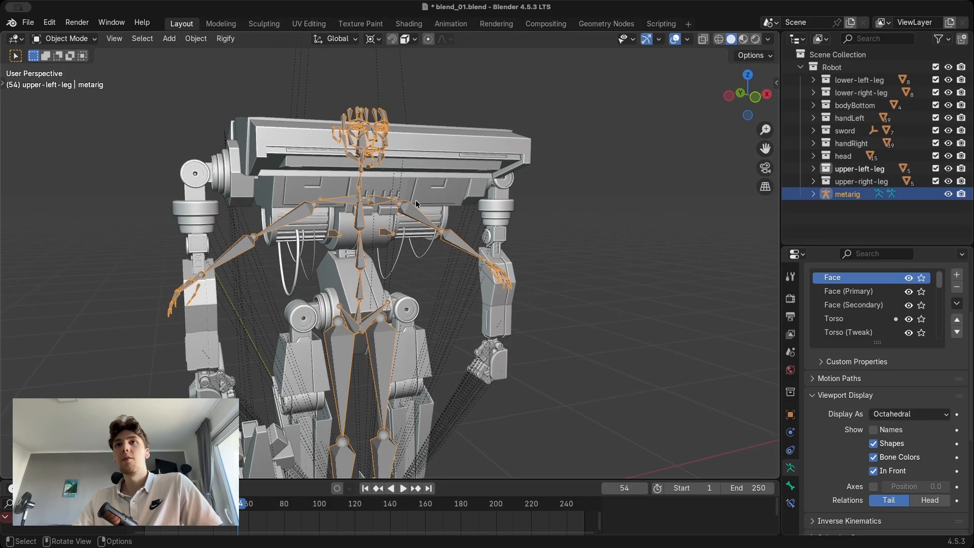
click(873, 472)
click(873, 472)
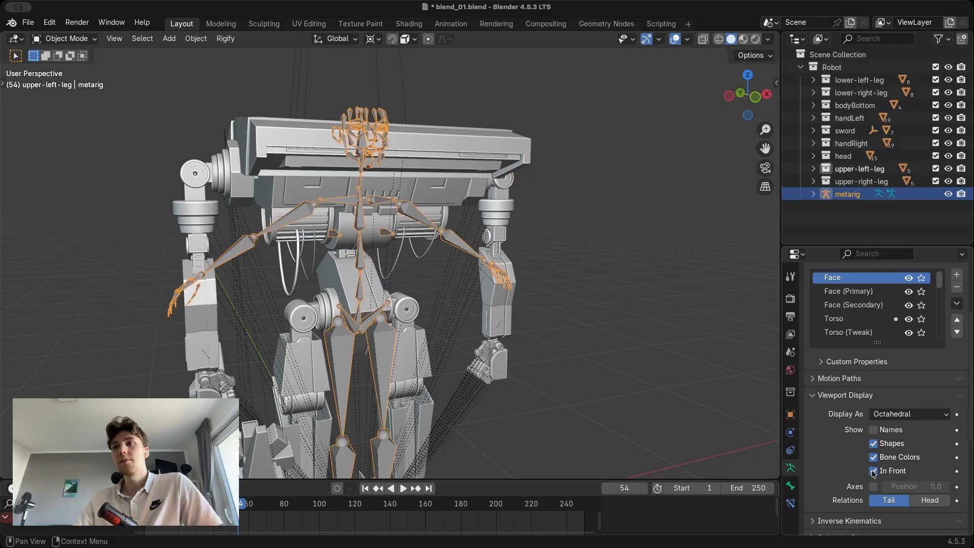
middle_drag(456, 228, 393, 184)
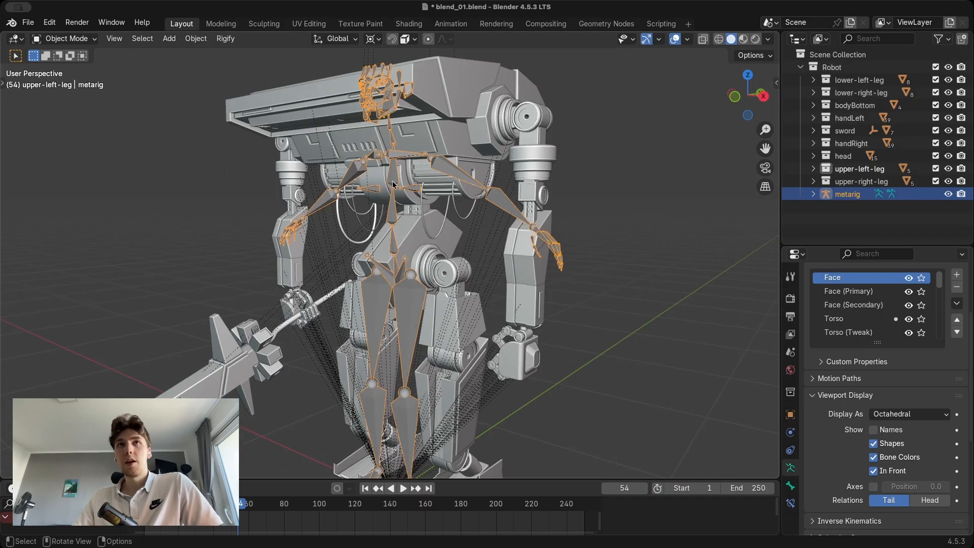
Switch the metarig to Edit Mode and select the right forearm together with all the right hand bones.
click(68, 39)
click(89, 66)
middle_drag(89, 65, 126, 58)
mouse_move(363, 193)
middle_down()
mouse_move(295, 202)
mouse_move(353, 197)
middle_up()
click(321, 219)
drag(317, 189, 172, 310)
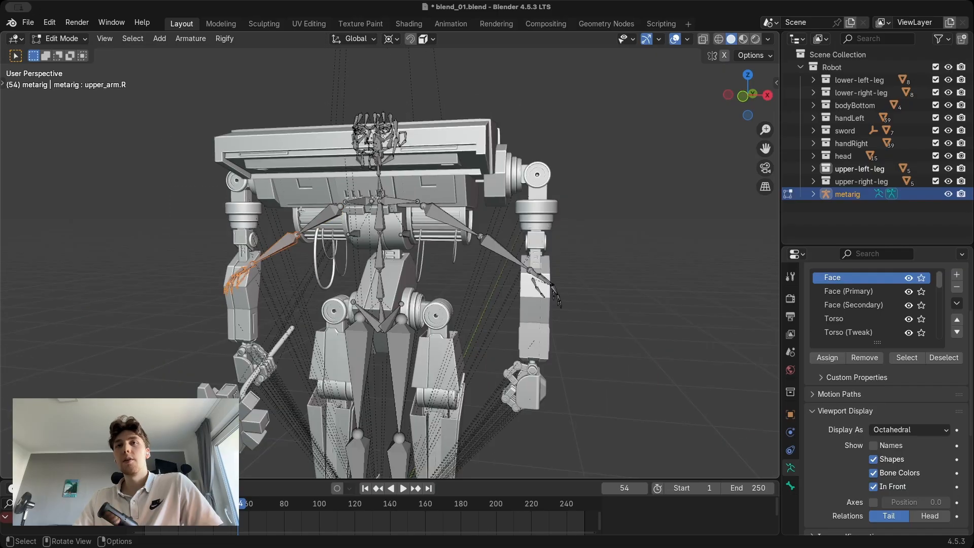
middle_drag(273, 182, 318, 183)
key(g)
right_click(278, 200)
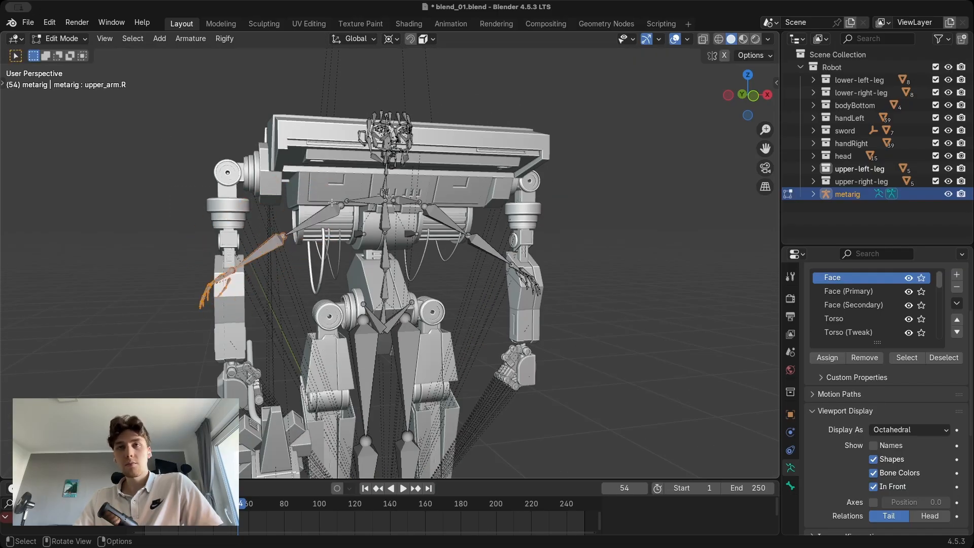
ctrl+middle_drag(479, 241, 477, 232)
alt+middle_drag(386, 223, 426, 222)
alt+middle_drag(355, 218, 323, 160)
key(g)
right_click(313, 166)
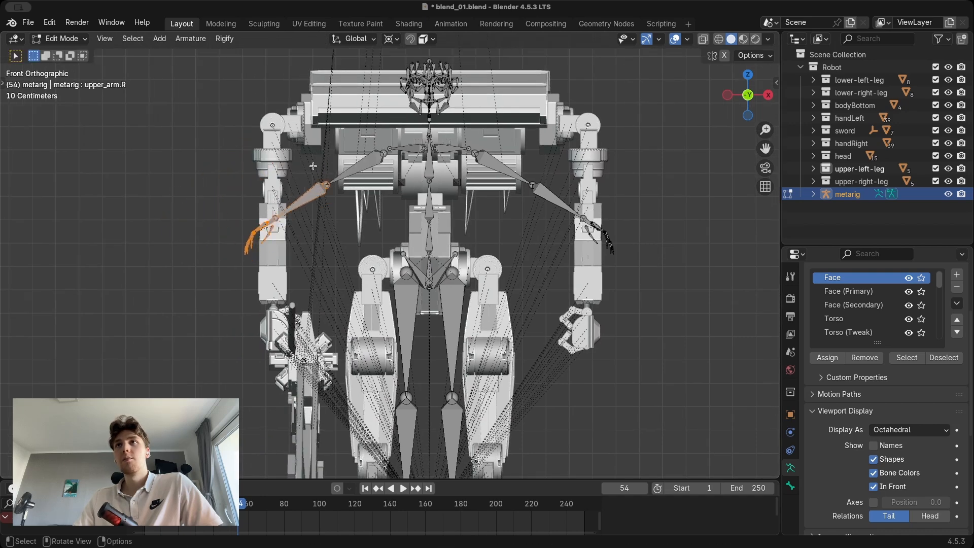
Enable X-axis mirroring and move the right forearm and hand bones about 0.22 m outward and up to the robot's shoulder joint.
click(725, 55)
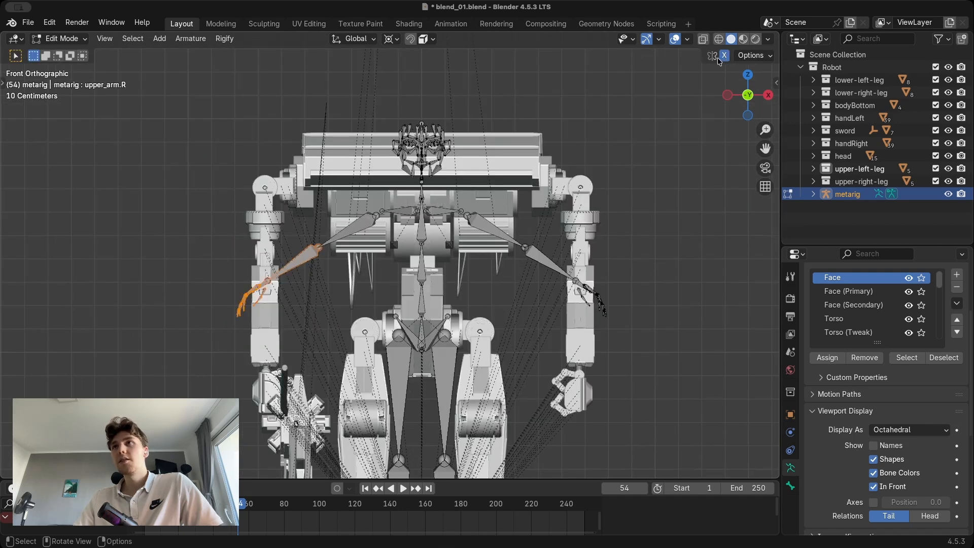
key(g)
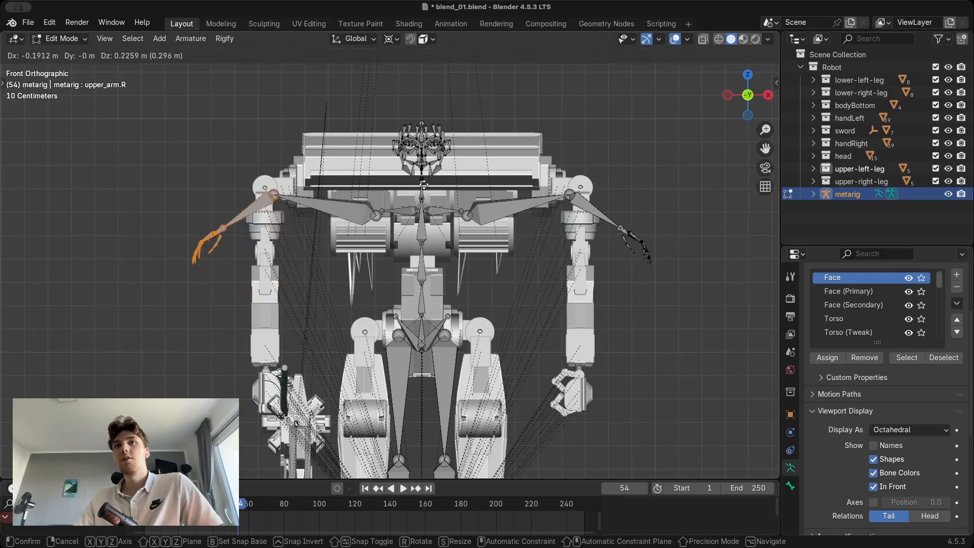
click(420, 181)
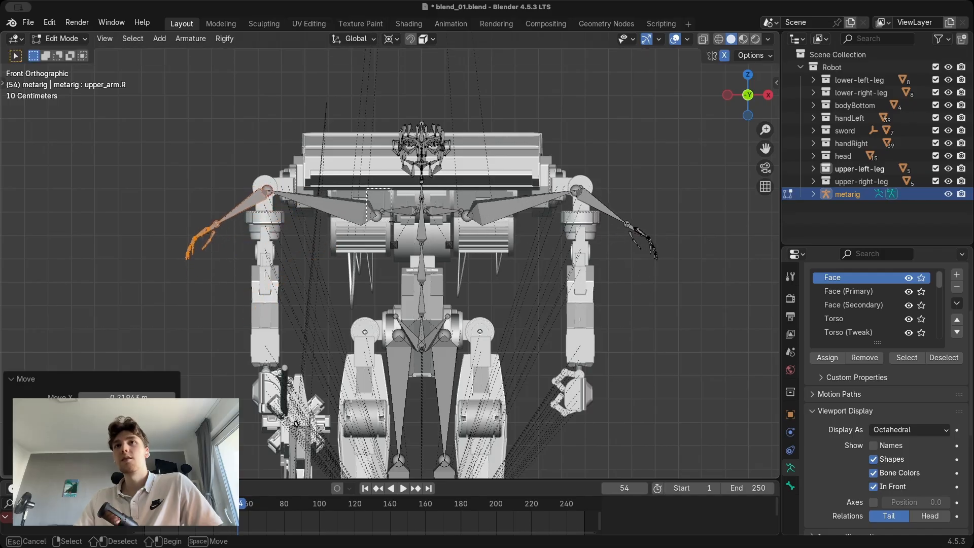
Select the right forearm and hand bones and move them down from the shoulder along the robot's right arm.
drag(392, 222, 364, 220)
drag(246, 181, 247, 183)
drag(165, 156, 278, 254)
middle_drag(386, 218, 459, 228)
alt+middle_drag(459, 228, 421, 235)
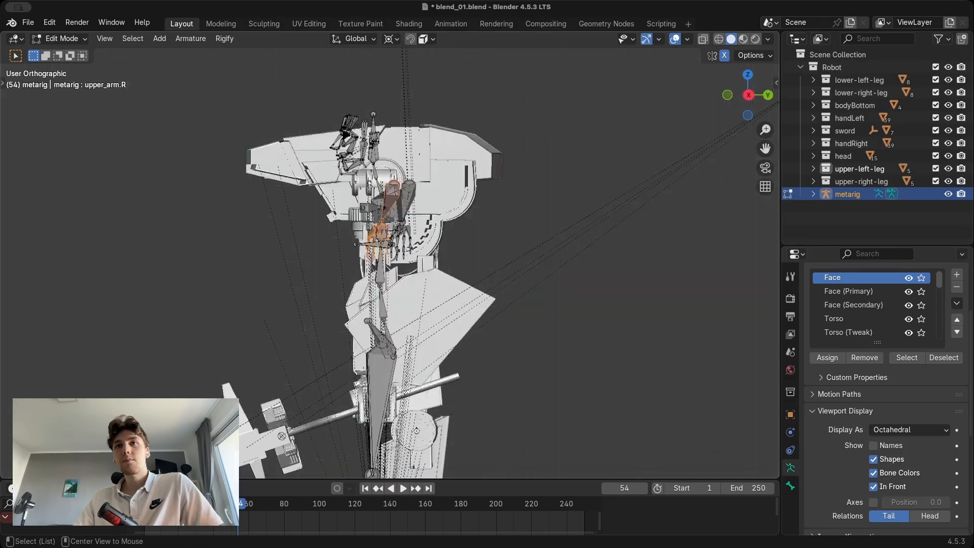
key(g)
click(413, 352)
Check the bone name of the metarig's right upper arm.
click(347, 231)
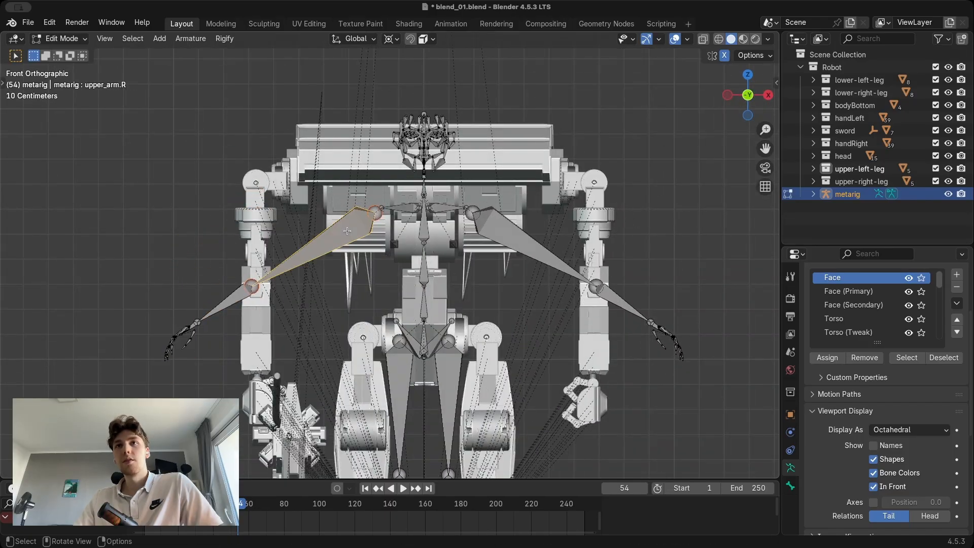
key(F2)
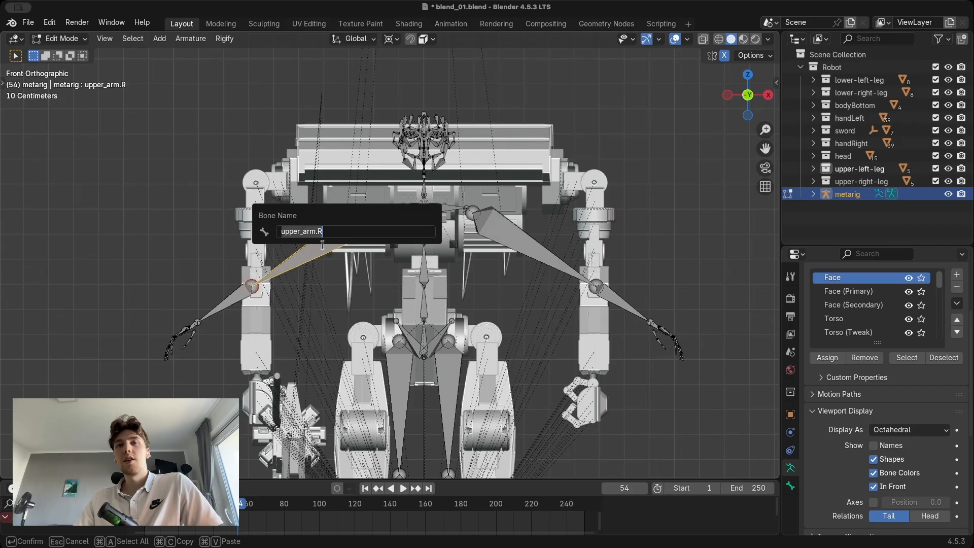
key(Return)
Move the right upper arm's shoulder joint about 0.45 m outward and 0.12 m up to the robot's shoulder.
drag(397, 222, 396, 223)
key(g)
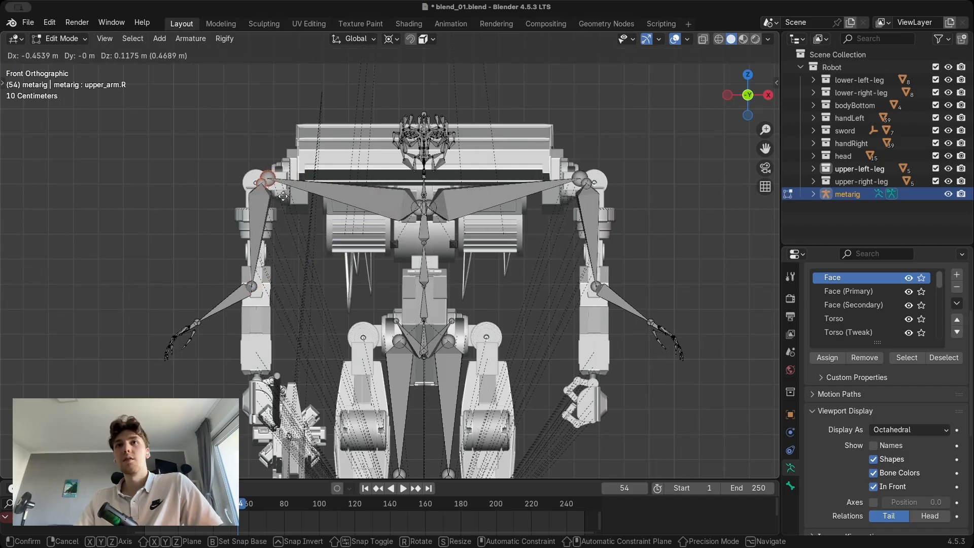
click(284, 197)
Select the right elbow joint of the metarig and move it to the robot's elbow.
scroll(284, 198, up, 3)
middle_drag(297, 201, 237, 194)
drag(240, 194, 305, 231)
middle_drag(304, 229, 391, 200)
key(g)
click(477, 188)
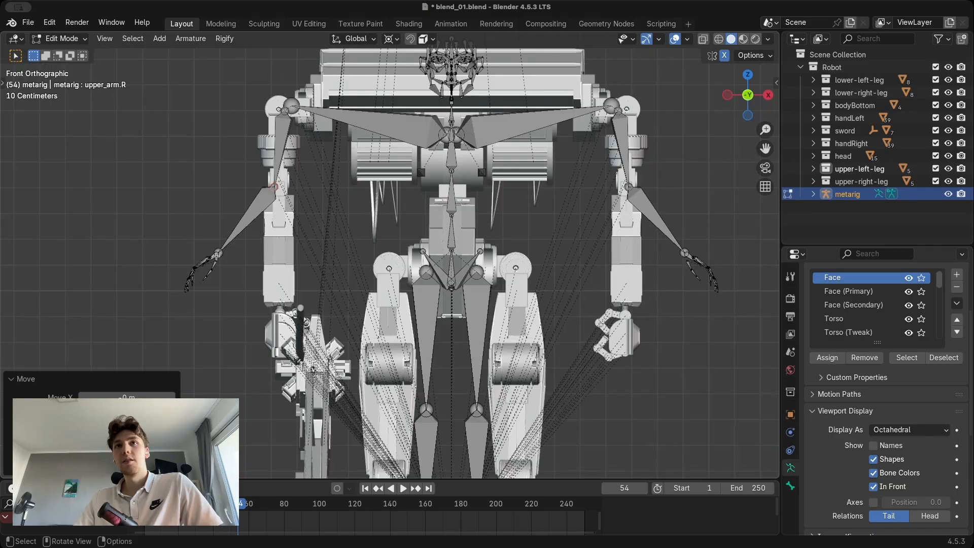
Select the right wrist and hand bones and move them about 0.22 m inward in X to the robot's right wrist.
drag(249, 298, 249, 301)
middle_drag(300, 265, 480, 254)
scroll(380, 203, up, 4)
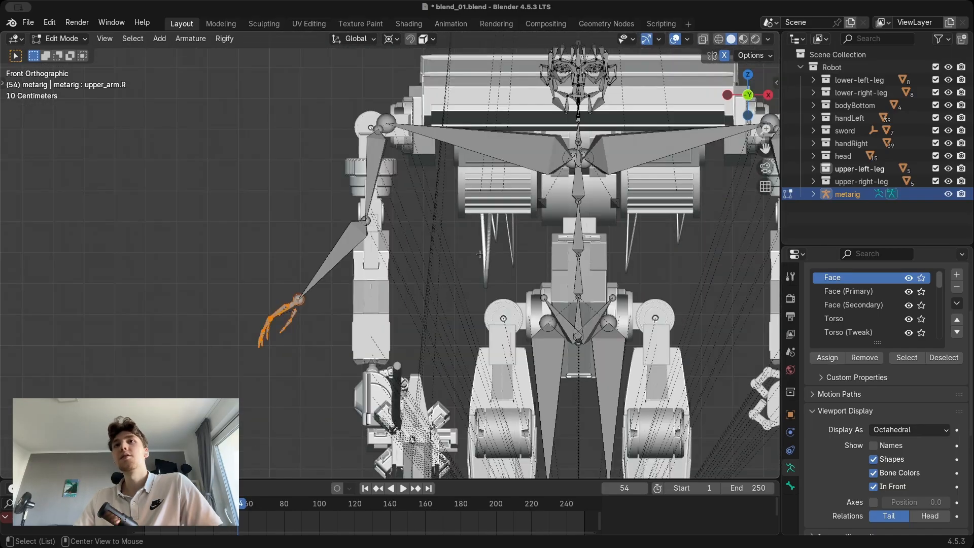
key(g)
click(512, 381)
shift+middle_drag(512, 379, 488, 318)
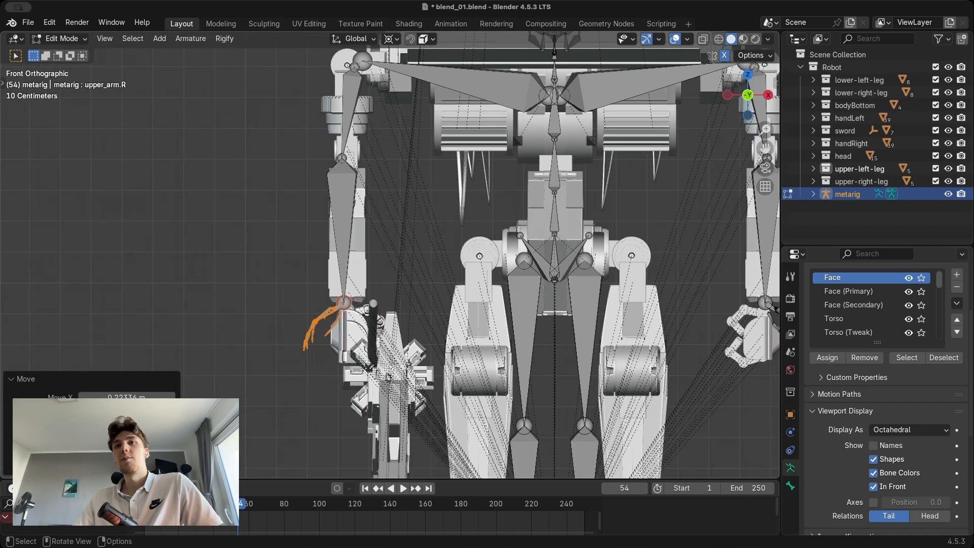
Set the transform pivot point to Bounding Box Center and rotate the right hand bones to align with the robot's hand.
key(r)
right_click(443, 241)
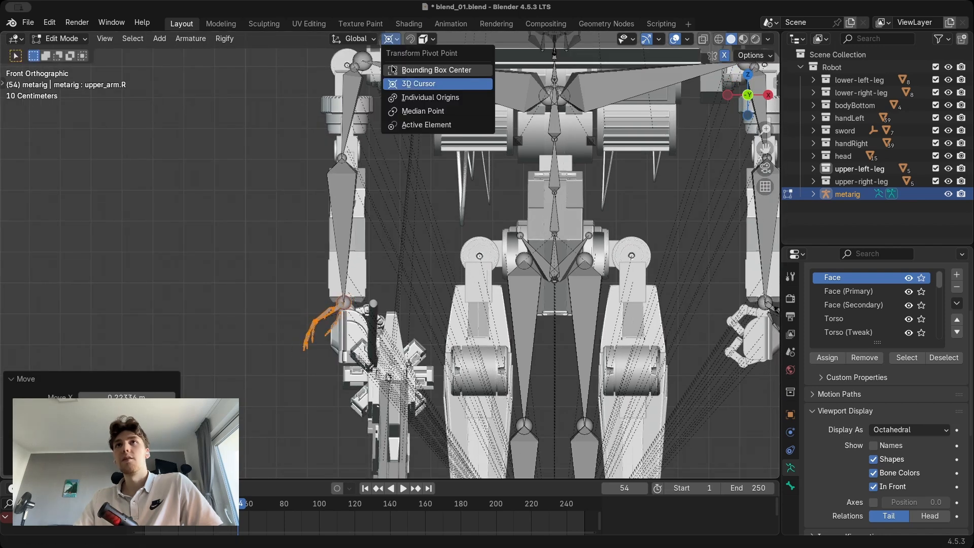
click(392, 70)
shift+middle_drag(399, 288, 723, 216)
key(r)
click(366, 200)
Move the rotated right hand bones so the wrist and fingers sit inside the robot's right hand.
key(g)
click(393, 225)
scroll(541, 228, up, 5)
key(g)
click(490, 203)
scroll(491, 203, down, 5)
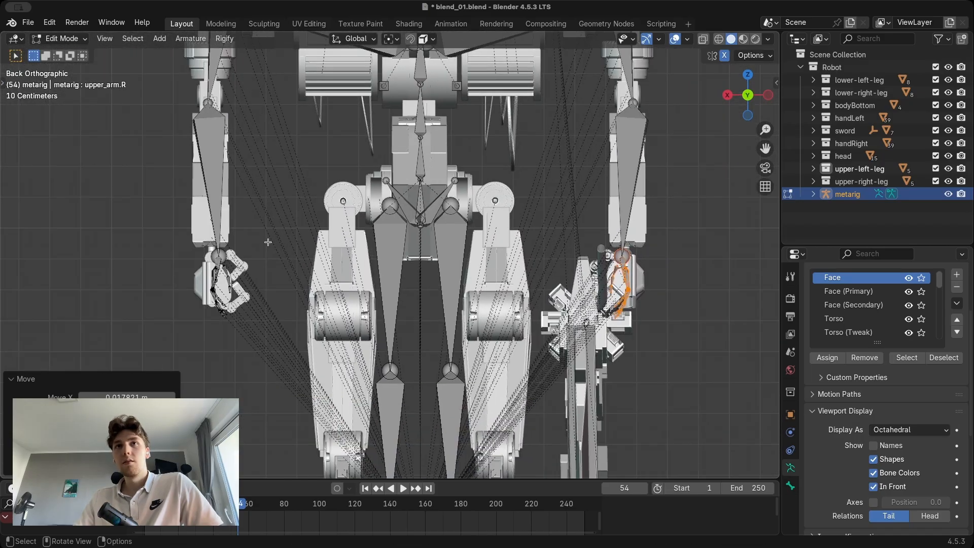
Select the left wrist and hand bones and move them into position within the robot's left hand.
drag(175, 225, 250, 318)
key(g)
right_click(285, 258)
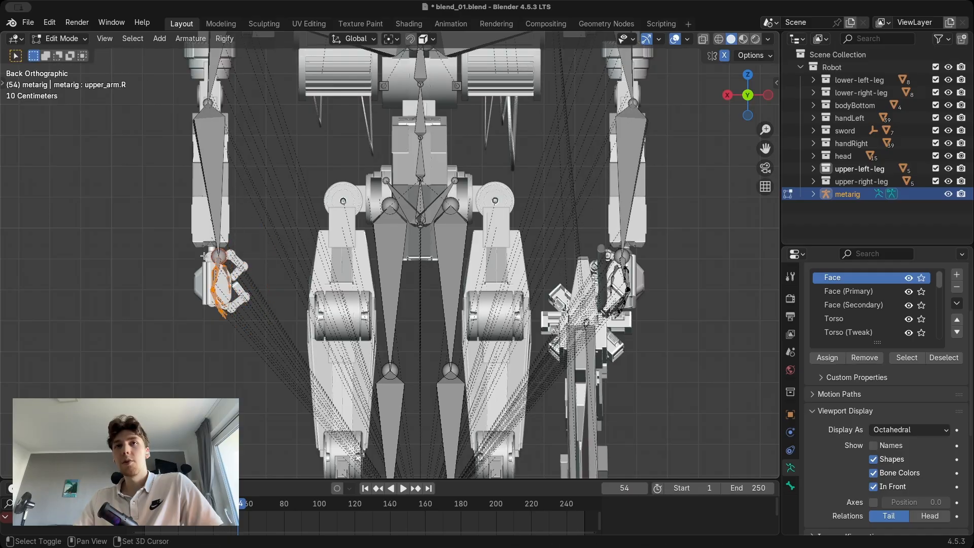
scroll(288, 227, up, 3)
shift+middle_drag(214, 254, 409, 227)
scroll(369, 215, up, 3)
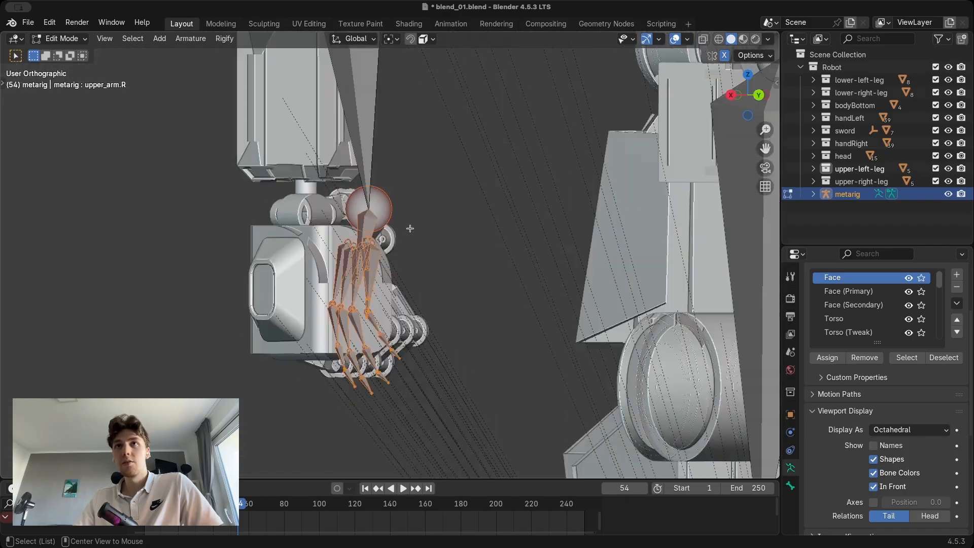
shift+middle_drag(480, 212, 590, 201)
key(g)
click(432, 231)
Select the left hand's four palm bones with their finger chains and scale them along Z to fit the robot's fingers.
click(516, 254)
scroll(527, 255, up, 4)
middle_drag(517, 246, 435, 187)
scroll(527, 255, up, 2)
scroll(450, 237, down, 4)
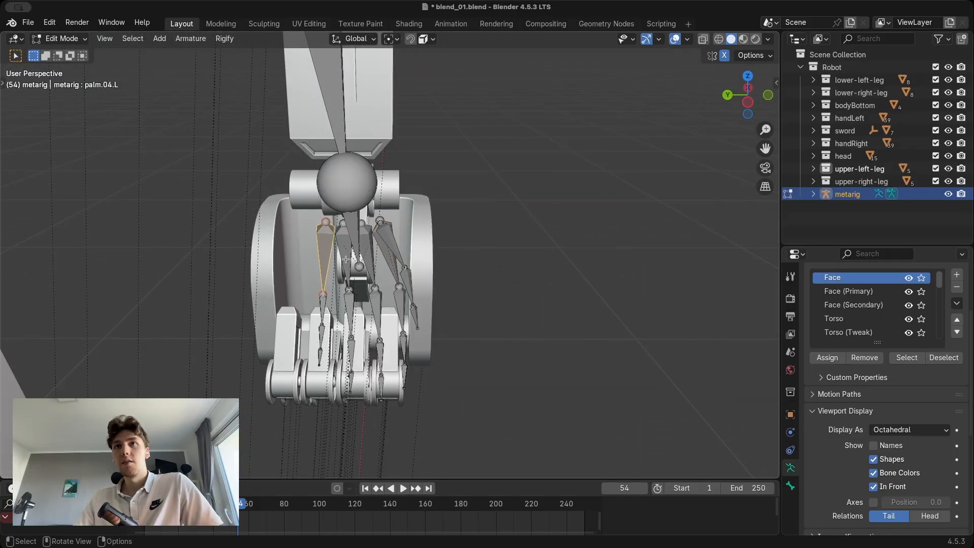
scroll(370, 240, up, 1)
middle_drag(394, 250, 441, 252)
shift+click(381, 246)
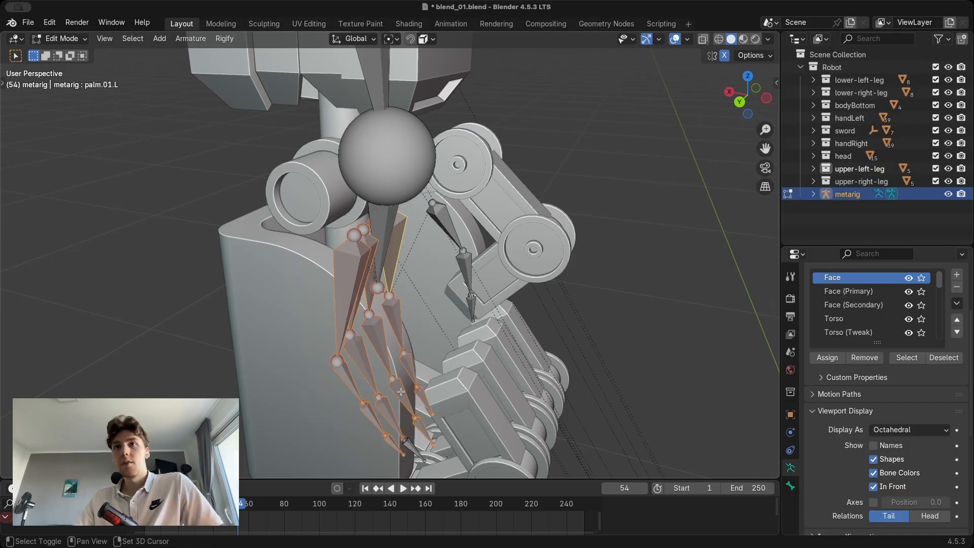
middle_drag(448, 369, 295, 294)
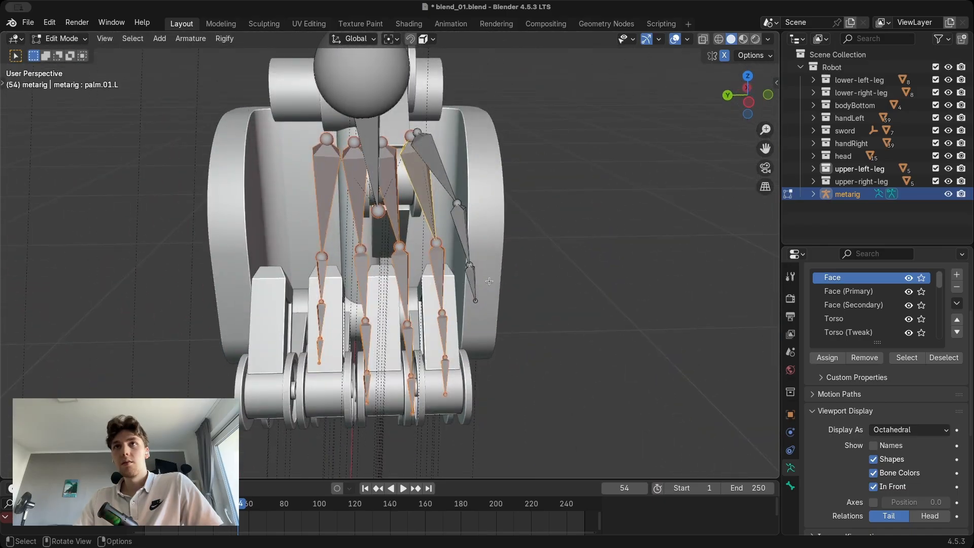
key(s)
key(z)
click(496, 276)
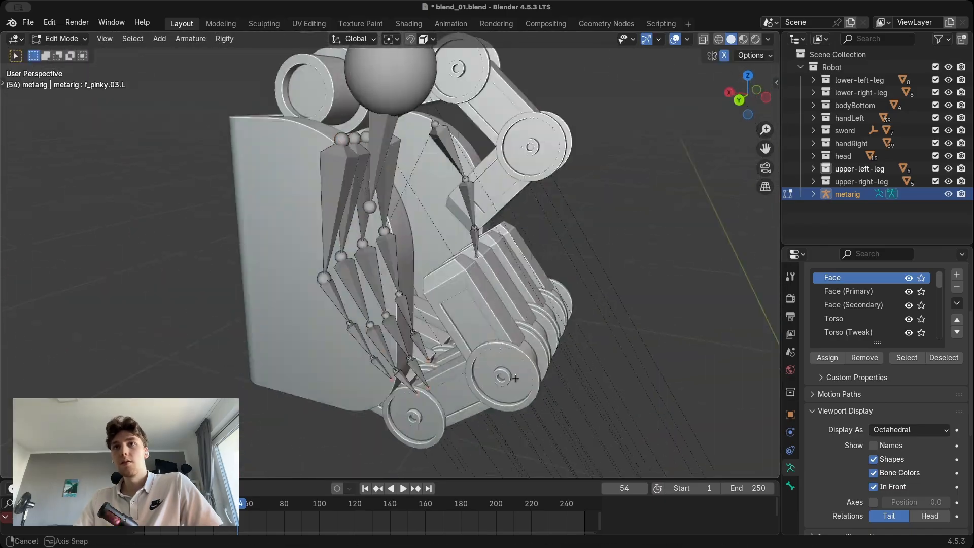
Scale the spacing of the left hand's fingertip joints to match the robot's fingers.
middle_drag(515, 378, 487, 355)
key(s)
click(457, 315)
Scale the left thumb bones and move them along Z into the robot's thumb, with In Front enabled again at the end.
middle_drag(456, 314, 621, 323)
key(s)
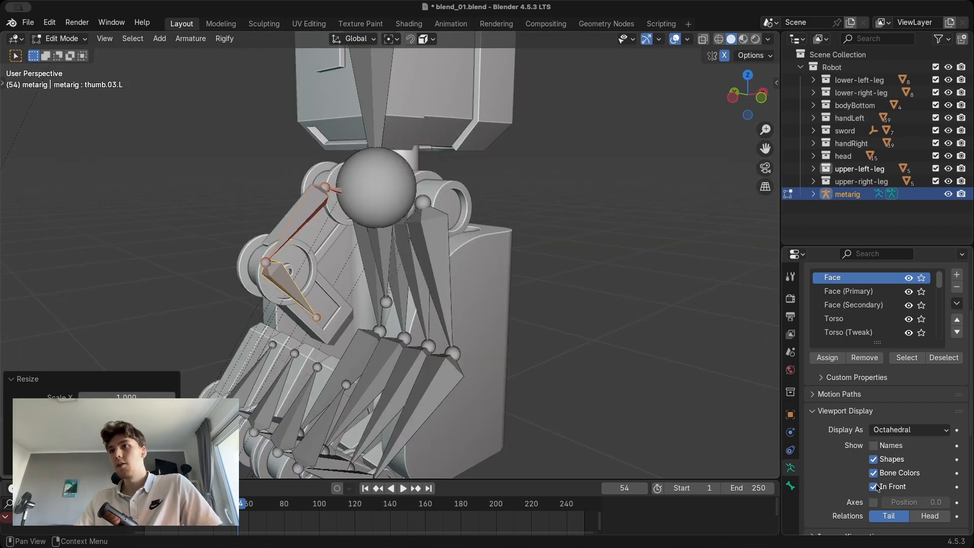
middle_drag(538, 321, 625, 337)
key(g)
key(z)
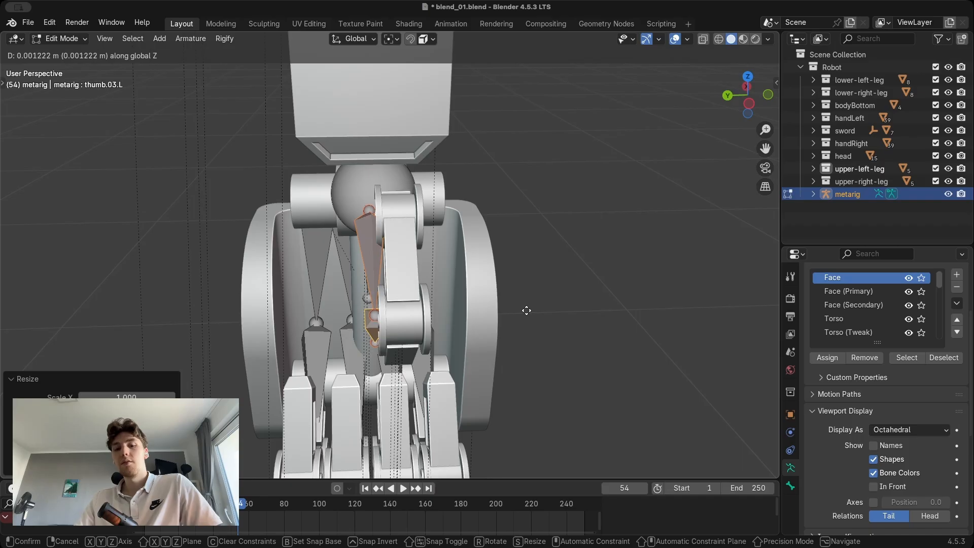
click(531, 308)
mouse_move(530, 308)
middle_down()
mouse_move(504, 229)
mouse_move(602, 187)
mouse_move(467, 237)
middle_up()
click(882, 490)
scroll(460, 247, down, 6)
scroll(649, 245, down, 2)
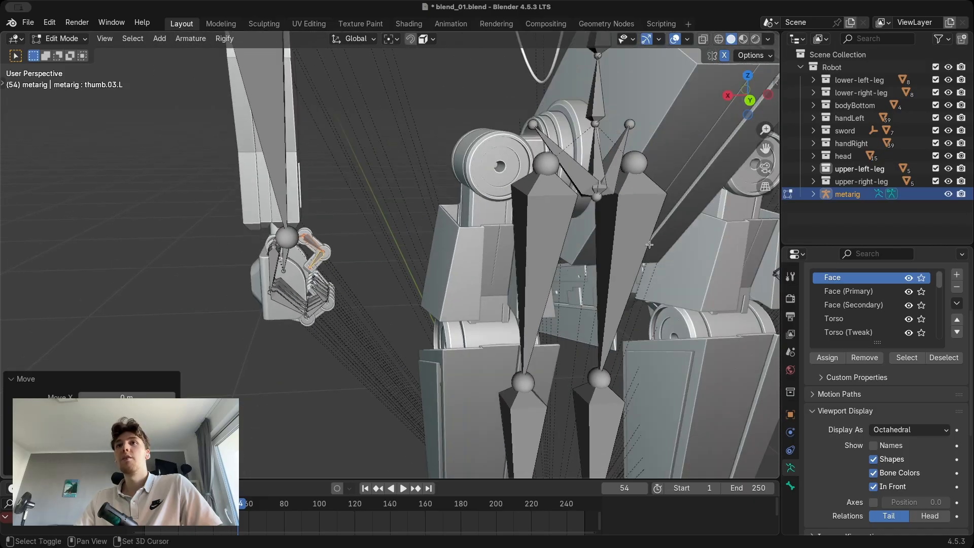
scroll(617, 254, down, 3)
shift+middle_drag(650, 244, 563, 248)
key(Tab)
click(421, 228)
key(g)
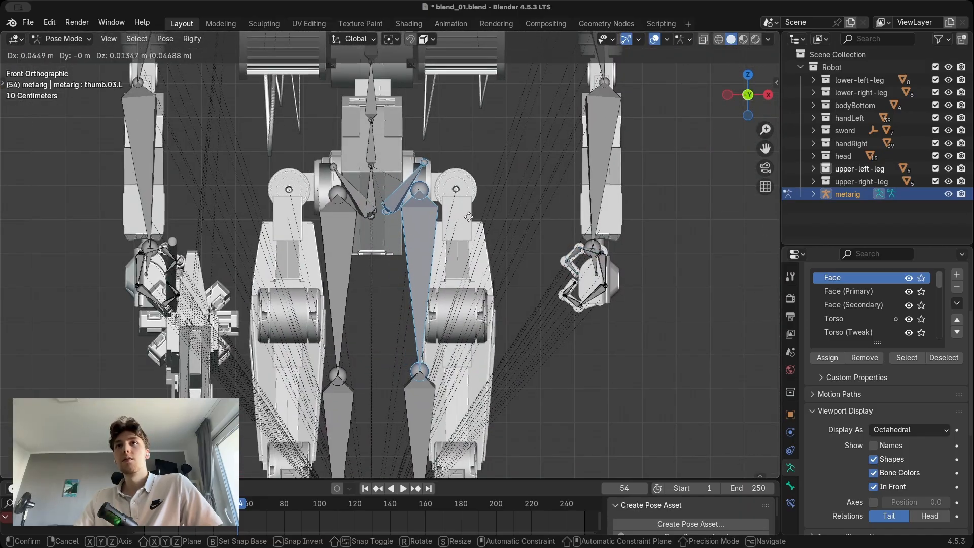
right_click(468, 216)
In Edit Mode, move the left pelvis end and upper thigh joint about 0.15 m outward in X to the robot's hip joint.
drag(446, 263, 446, 264)
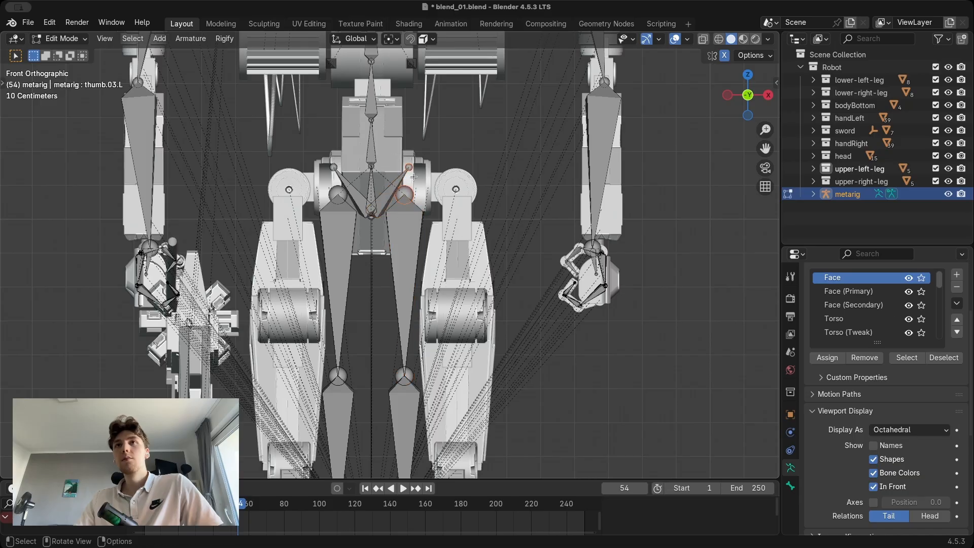
key(g)
click(472, 193)
shift+middle_drag(424, 419, 410, 306)
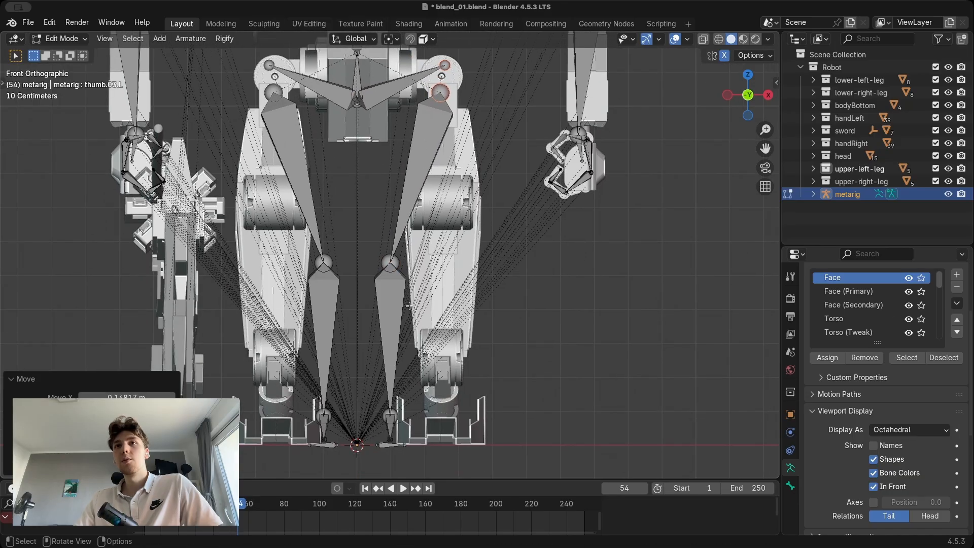
Move the left knee joint to the robot's knee, about 0.15 m in X and 0.18 m in Z, and the foot bones about 0.15 m in X.
key(g)
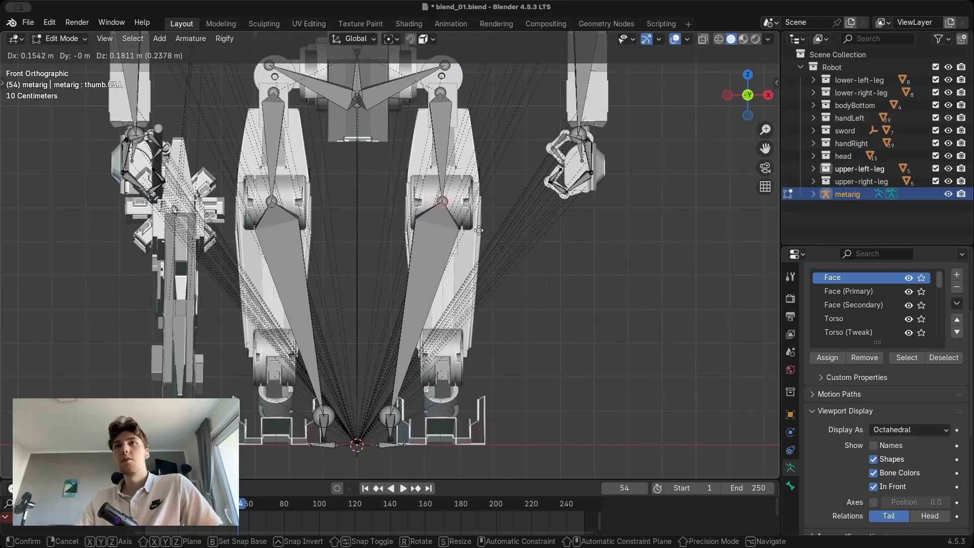
click(479, 230)
drag(425, 448, 456, 480)
shift+middle_drag(465, 400, 424, 340)
key(g)
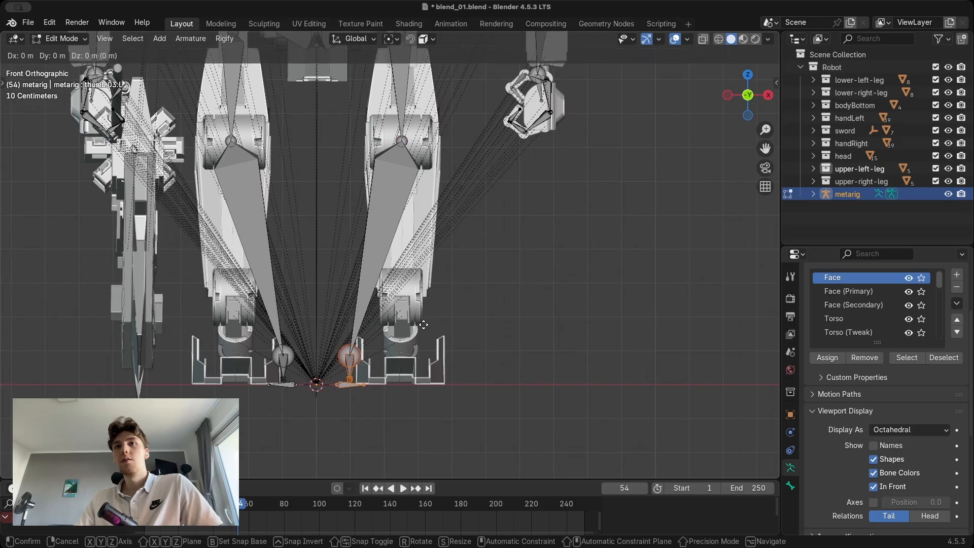
key(x)
click(475, 321)
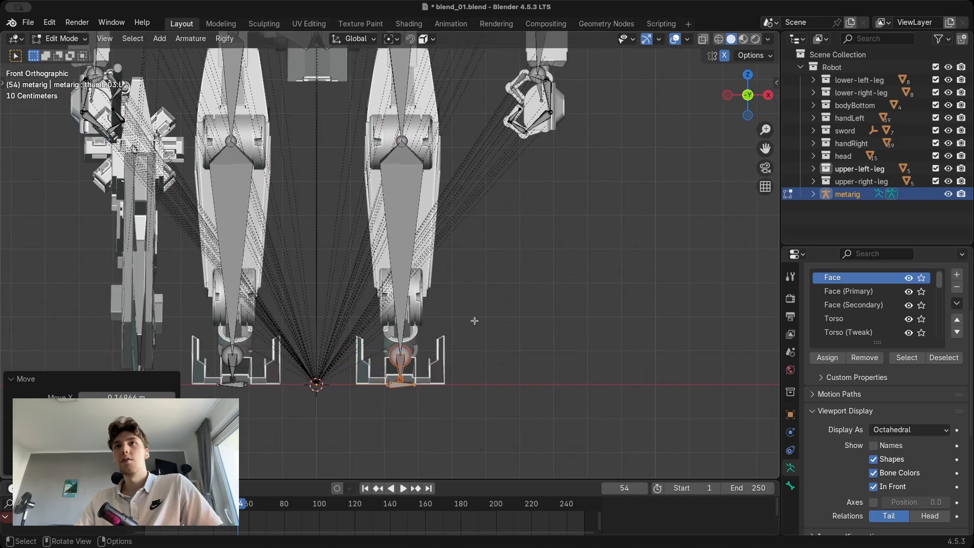
Select the left leg's bones from thigh to toe and heel, and move them about 0.17 m along Y into the robot's leg.
shift+middle_drag(475, 285, 475, 457)
shift+middle_drag(477, 254, 494, 414)
middle_drag(591, 284, 415, 149)
scroll(452, 228, down, 3)
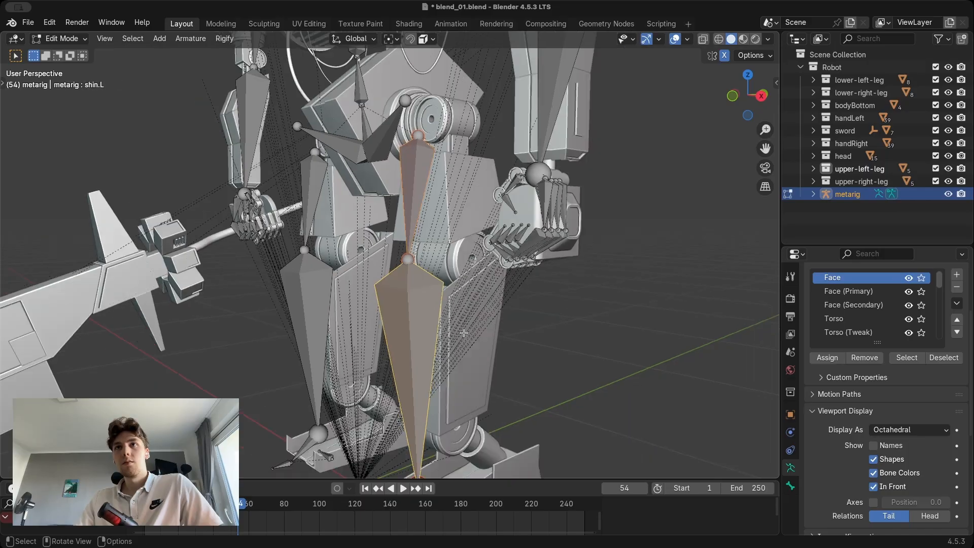
shift+click(433, 362)
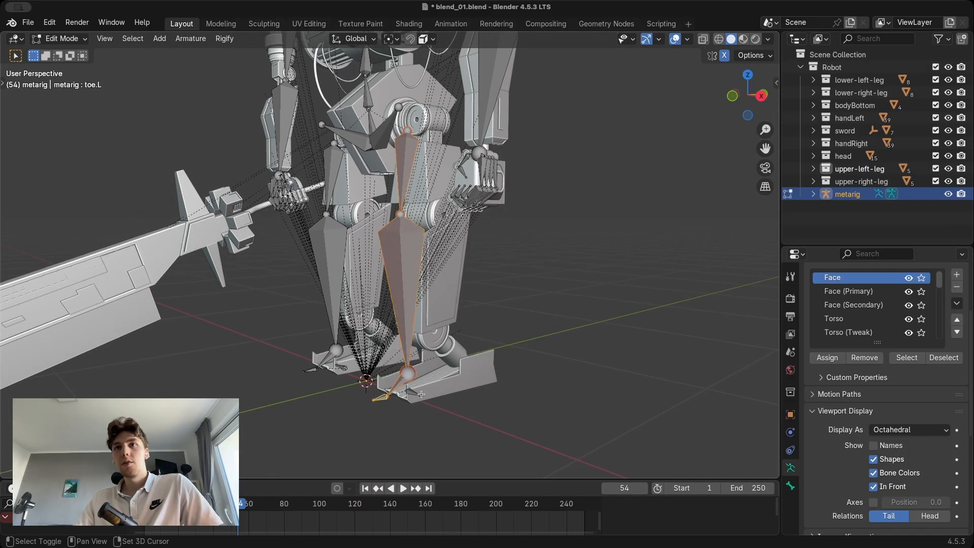
alt+middle_drag(494, 333, 463, 311)
key(g)
key(x)
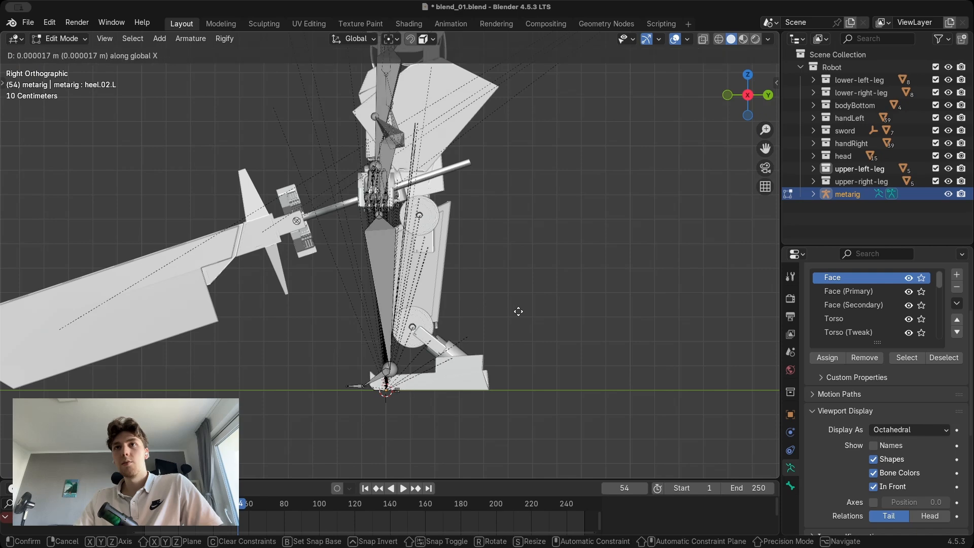
key(y)
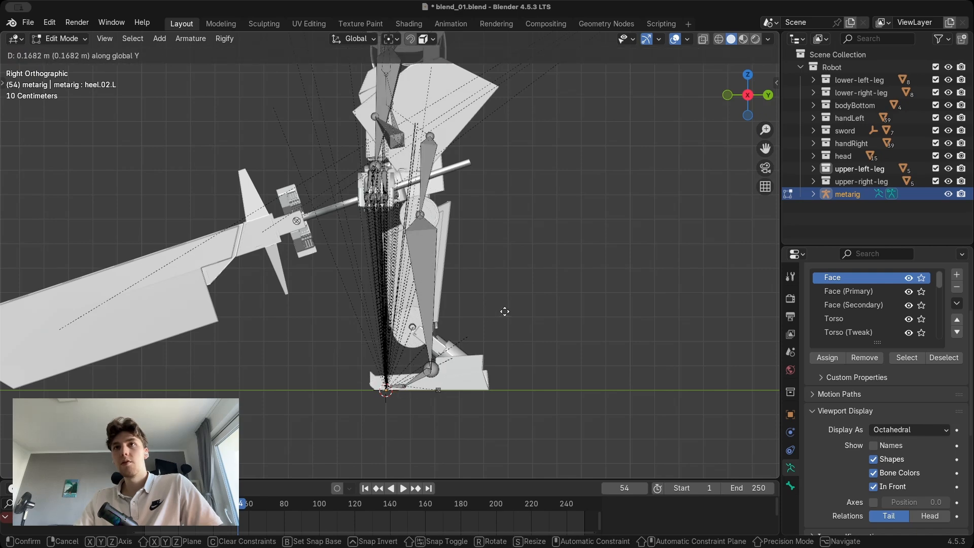
click(503, 312)
Select the left foot, toe and heel bones and move them along Y toward the back of the robot's foot.
scroll(282, 328, up, 2)
shift+middle_drag(375, 374, 346, 341)
click(434, 406)
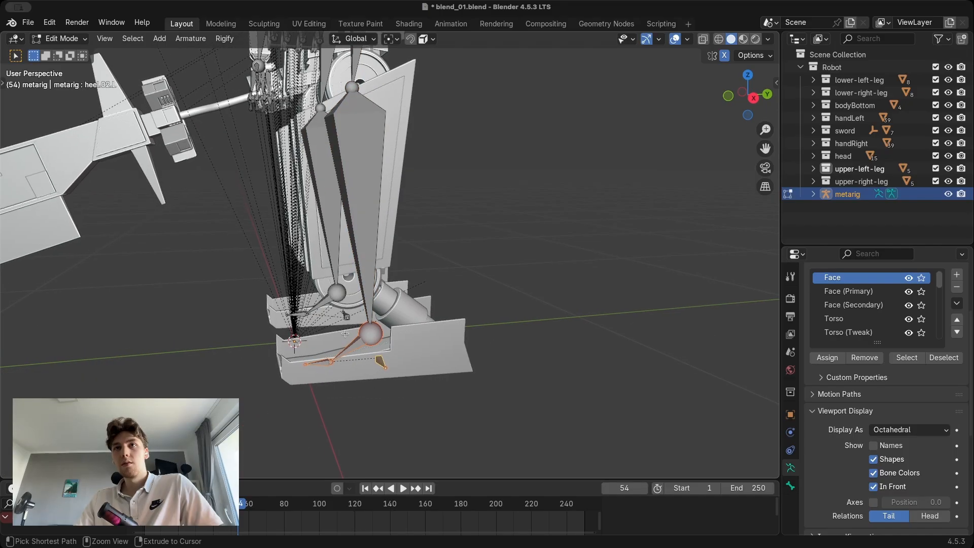
key(KP_3)
key(g)
key(y)
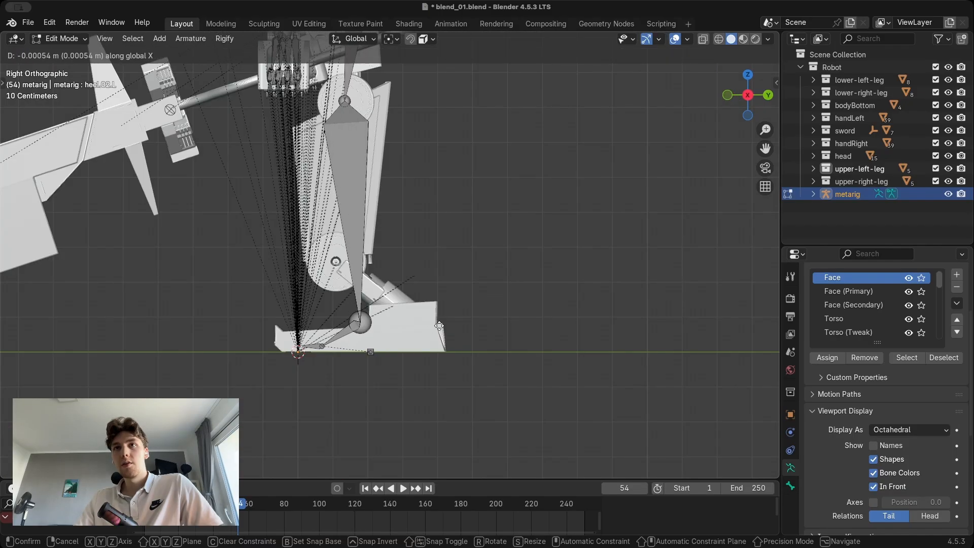
click(470, 322)
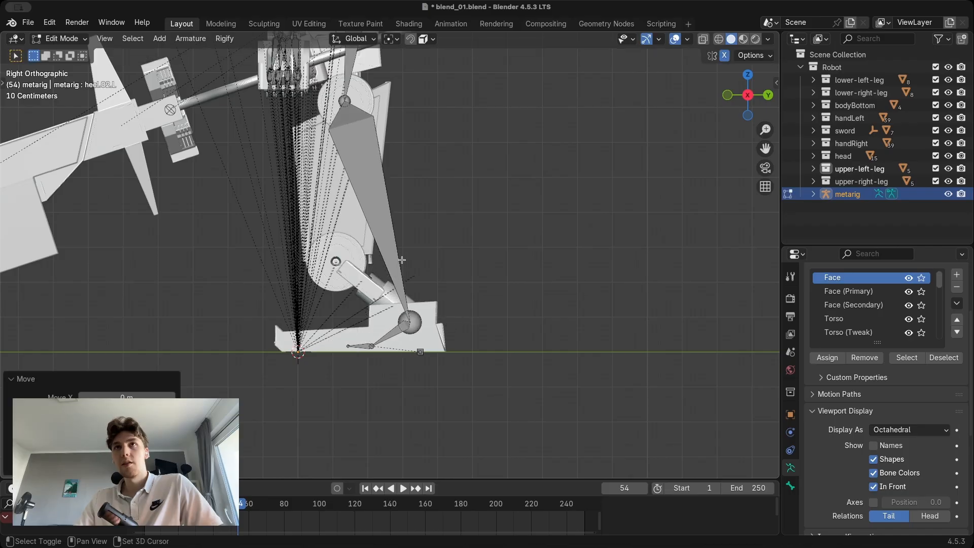
Move the left toe bone and its connected foot joint forward to the front end of the robot's foot.
shift+middle_drag(402, 261, 410, 284)
key(g)
key(z)
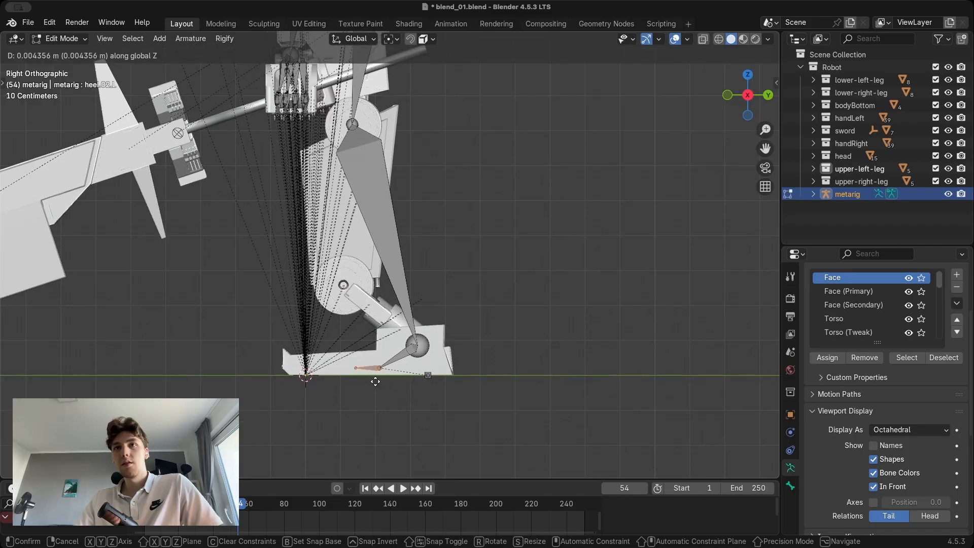
click(331, 384)
click(427, 342)
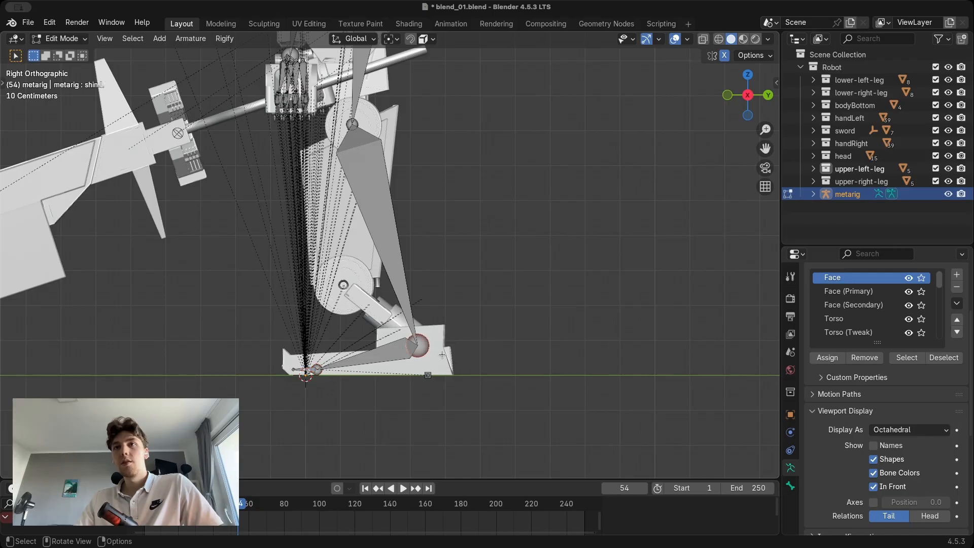
middle_drag(442, 354, 417, 333)
click(381, 358)
key(r)
right_click(536, 333)
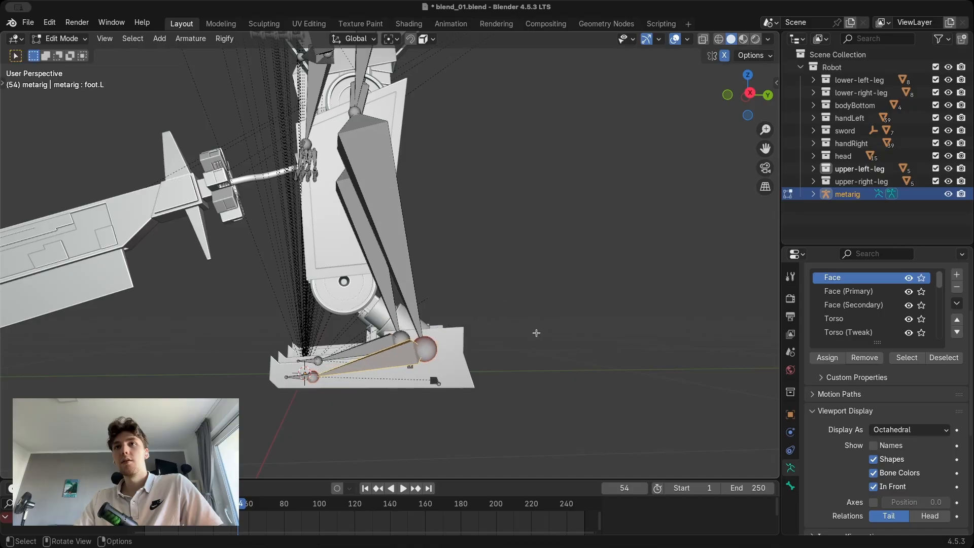
Move the left thigh bone's upper joint along Y into the centre of the robot's hip joint.
shift+middle_drag(421, 246, 457, 331)
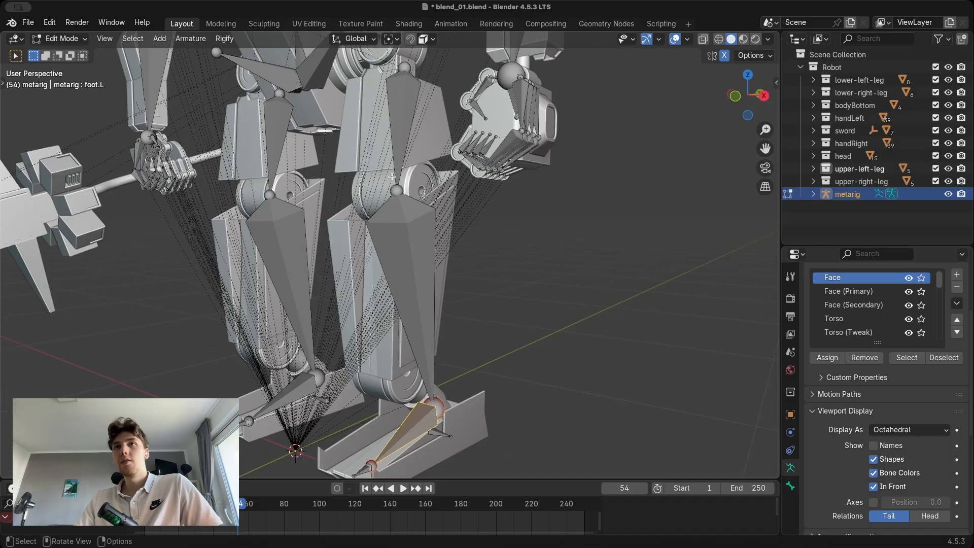
shift+middle_drag(394, 187, 385, 231)
shift+middle_drag(394, 115, 420, 208)
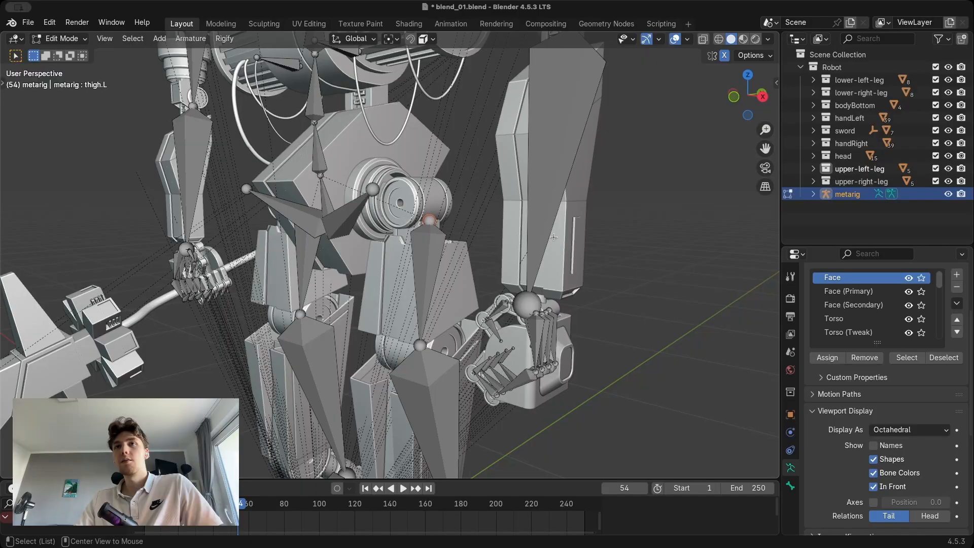
middle_drag(489, 233, 500, 267)
key(g)
key(y)
click(518, 237)
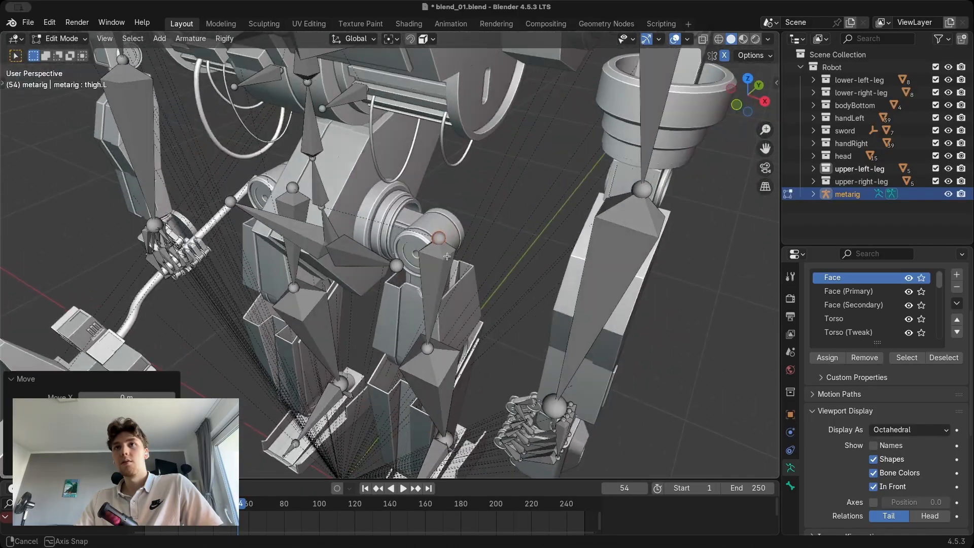
Move the left pelvis bone's outer end about 0.16 m along Y to meet the thigh at the hip joint.
shift+click(329, 252)
mouse_move(446, 251)
middle_down()
mouse_move(385, 269)
mouse_move(396, 282)
middle_up()
key(z)
key(g)
key(y)
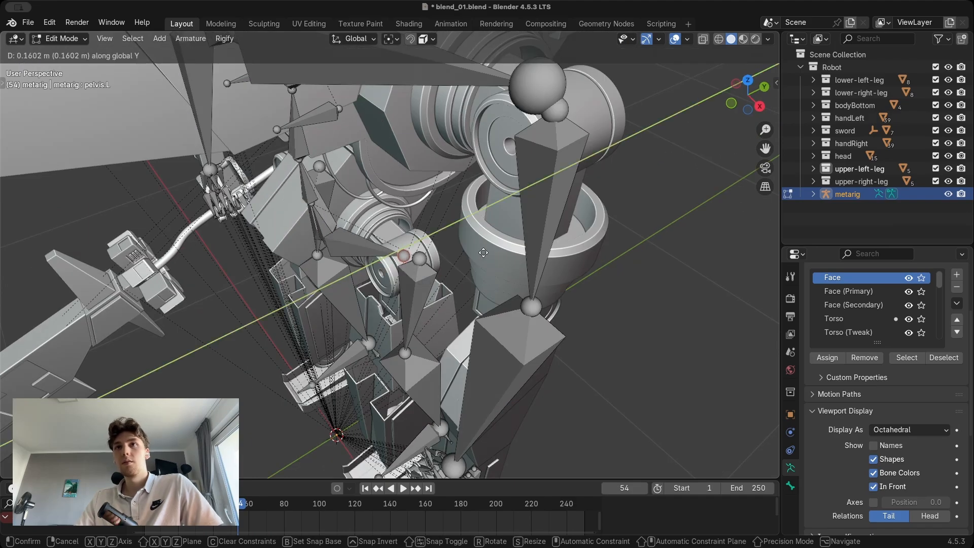
click(493, 251)
Select the three lower spine bones up to spine.003 and move them along Y into the robot's torso.
middle_drag(492, 251, 553, 208)
click(384, 207)
middle_drag(389, 207, 423, 280)
shift+click(408, 211)
shift+middle_drag(407, 213, 394, 273)
shift+click(389, 162)
middle_drag(389, 162, 332, 216)
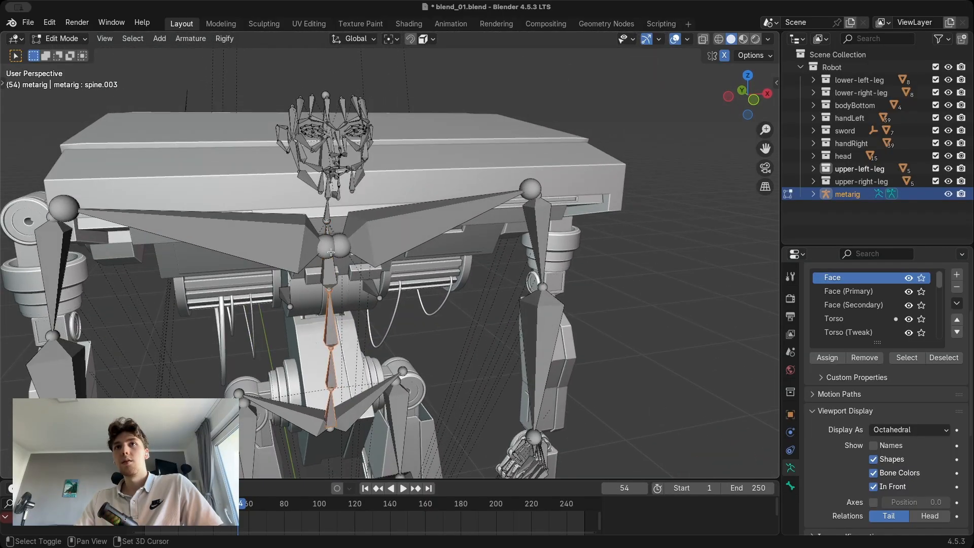
middle_drag(330, 252, 387, 292)
key(g)
key(y)
click(366, 266)
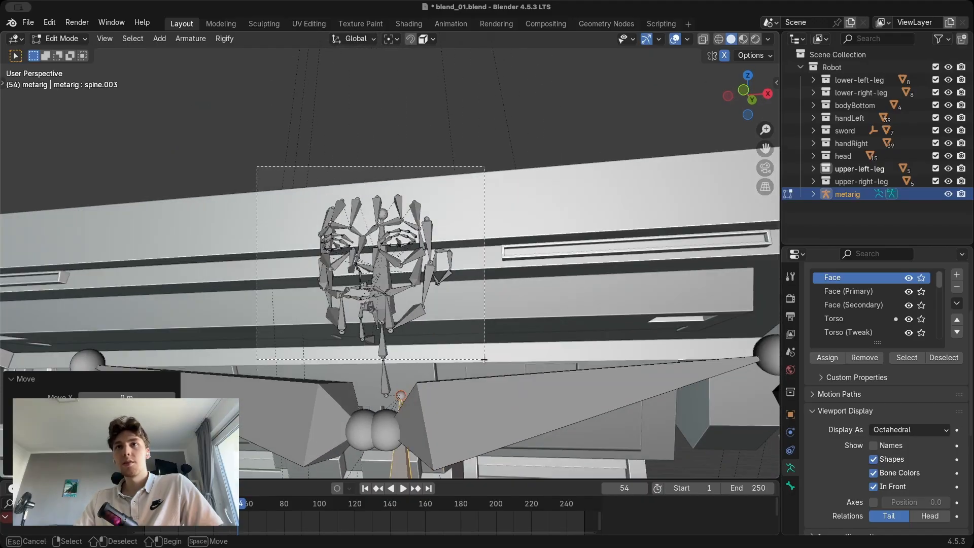
Box-select the metarig's face bones, exclude the head bone spine.006 from the selection, and delete them.
drag(484, 359, 484, 359)
middle_drag(484, 359, 390, 339)
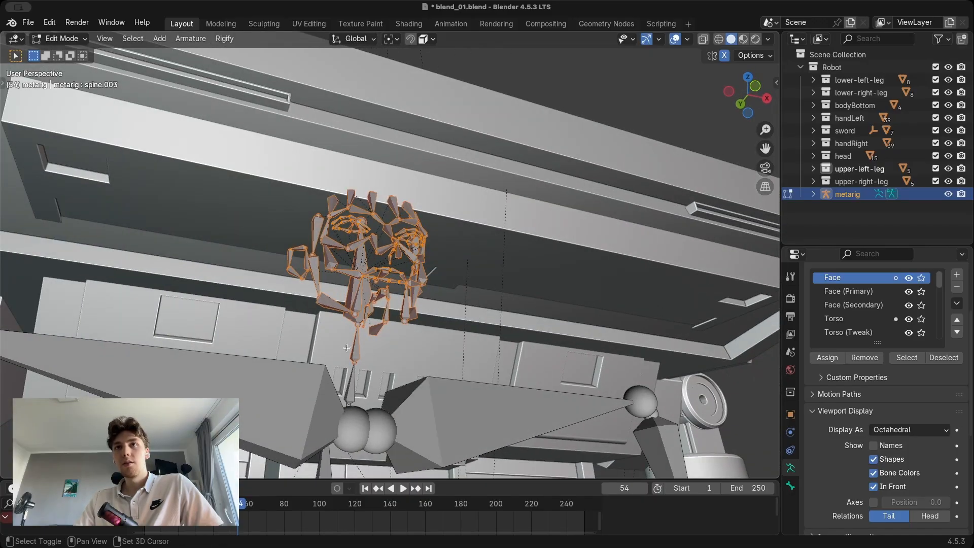
middle_drag(352, 340, 414, 336)
shift+click(339, 314)
middle_drag(339, 314, 355, 243)
key(x)
click(381, 311)
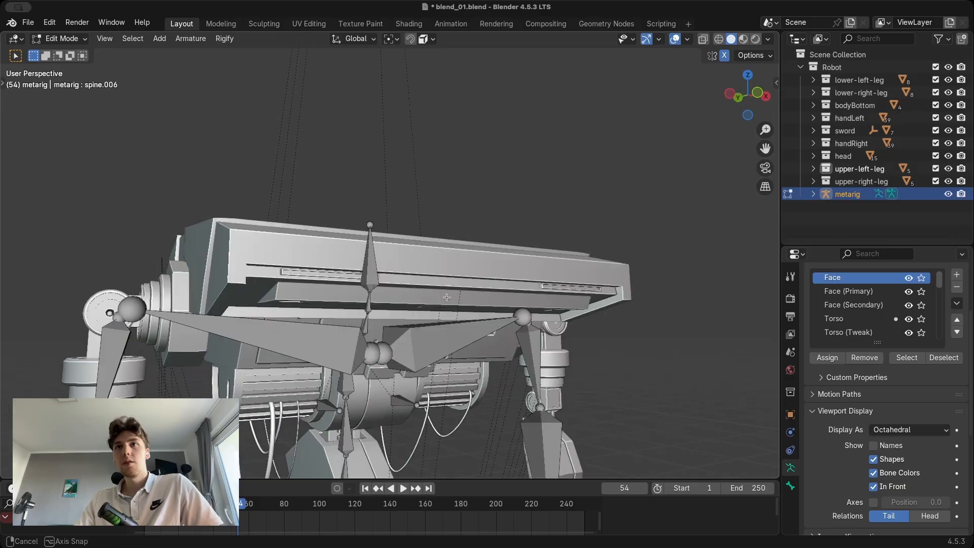
In Object Mode, move all the sword parts about 0.21 m up in Z into the robot's right hand.
key(Tab)
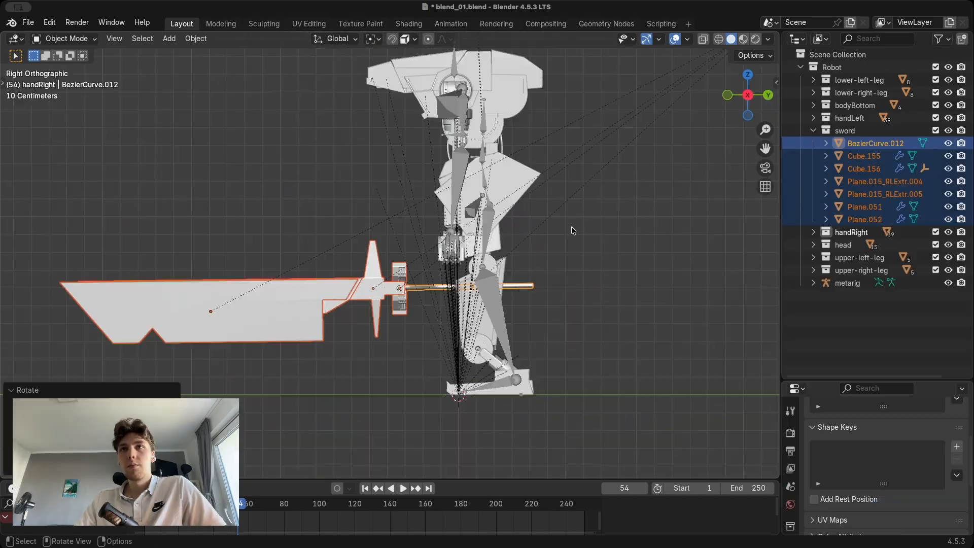
key(g)
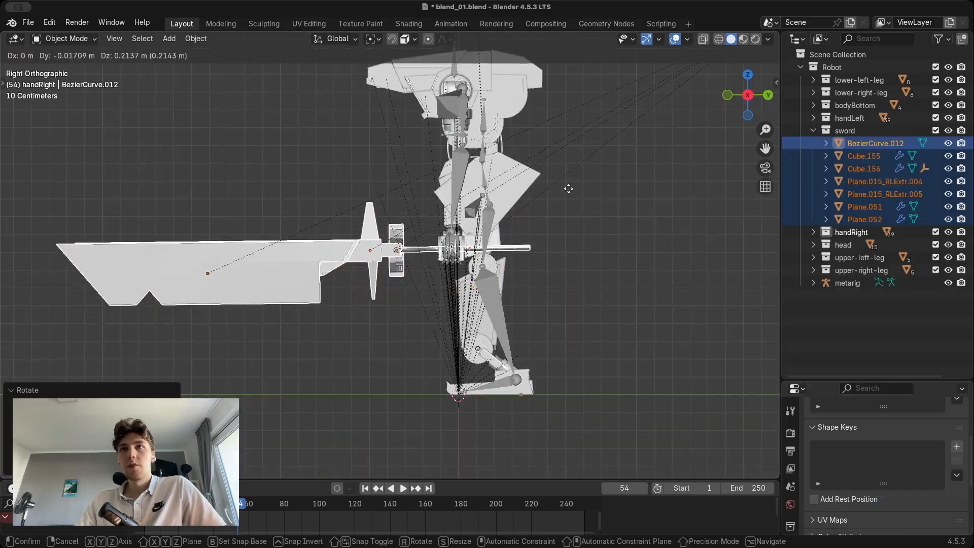
click(568, 188)
scroll(494, 249, up, 5)
scroll(495, 250, up, 4)
middle_drag(494, 250, 421, 218)
Select the metarig, check its bones in Pose Mode, and return to Object Mode with the sword collection collapsed.
click(450, 164)
shift+middle_drag(482, 205, 512, 196)
key(ctrl+Tab)
click(534, 260)
middle_drag(482, 213, 414, 206)
scroll(368, 242, down, 2)
key(ctrl+Tab)
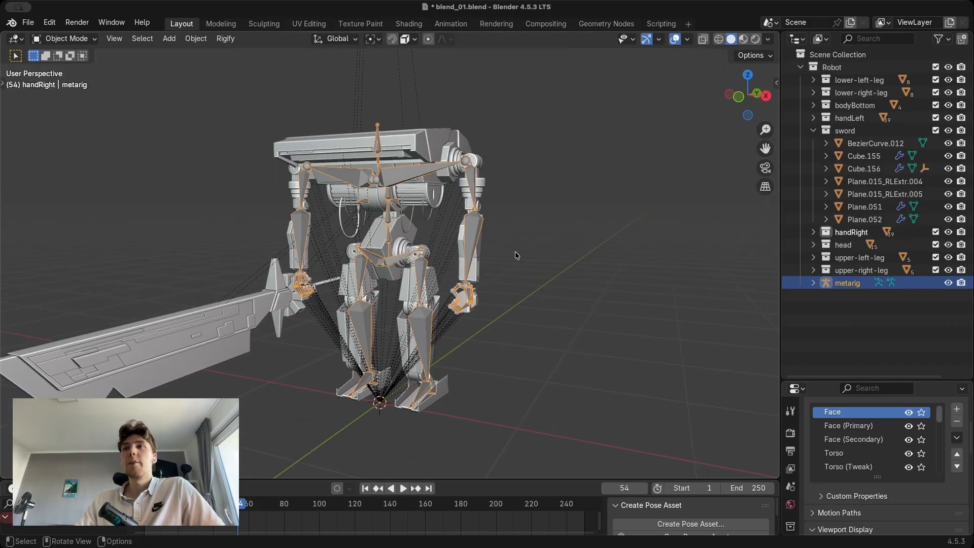
click(832, 133)
click(814, 131)
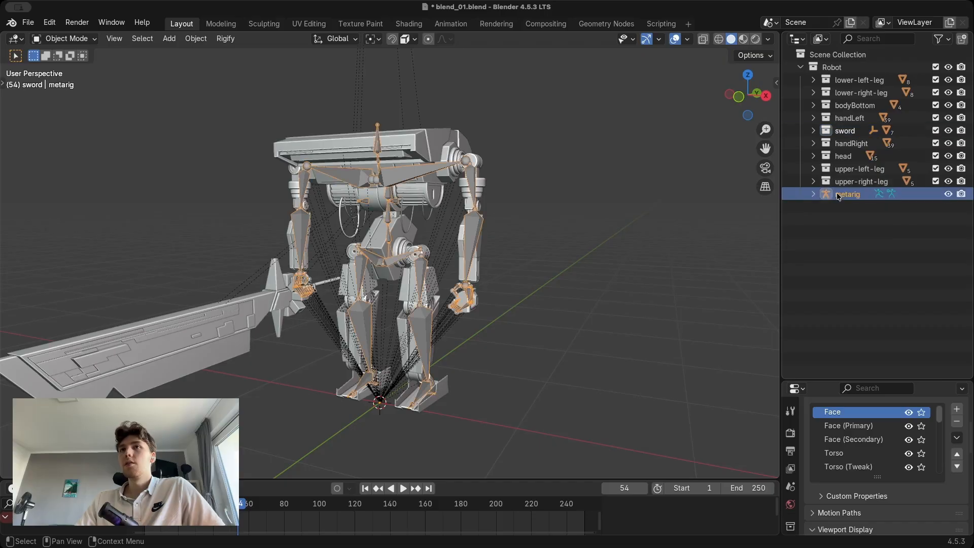
In Pose Mode, try a trackball rotation of the left forearm bone, cancel it, and select the left upper arm bone.
middle_drag(376, 261, 397, 264)
key(ctrl+Tab)
scroll(511, 263, up, 6)
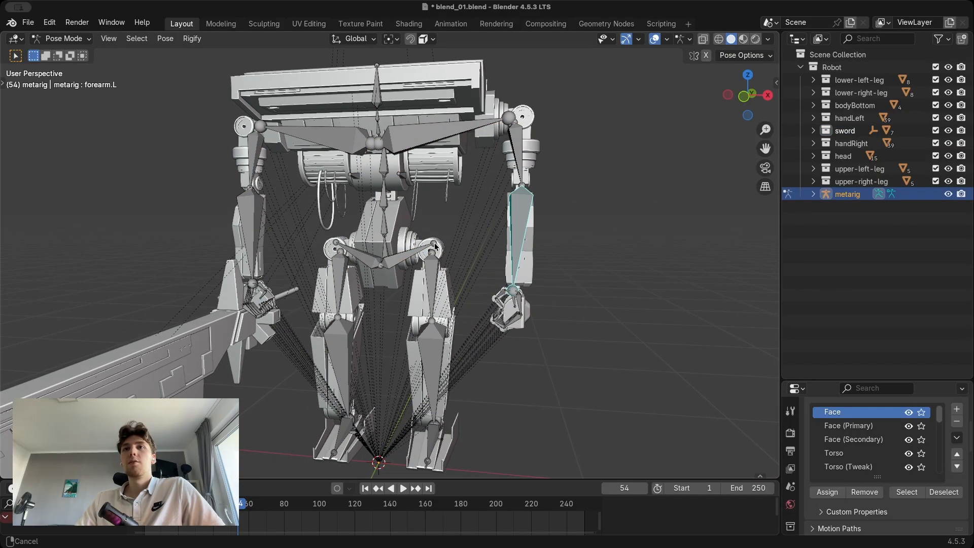
key(r)
key(r)
right_click(537, 265)
click(584, 125)
middle_drag(576, 162, 516, 170)
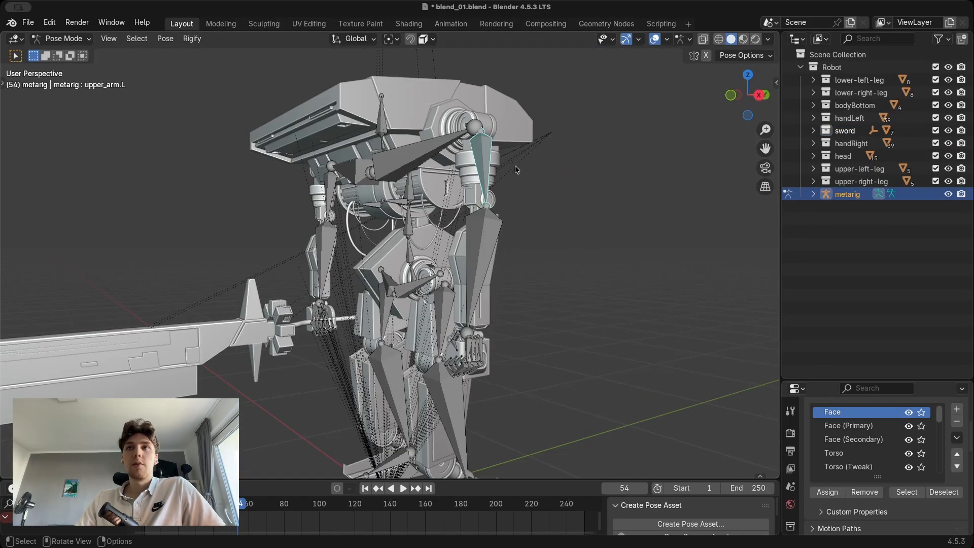
Try another trackball rotation of the left forearm bone, cancel it, and return to Object Mode.
middle_drag(458, 220, 510, 224)
click(510, 224)
key(r)
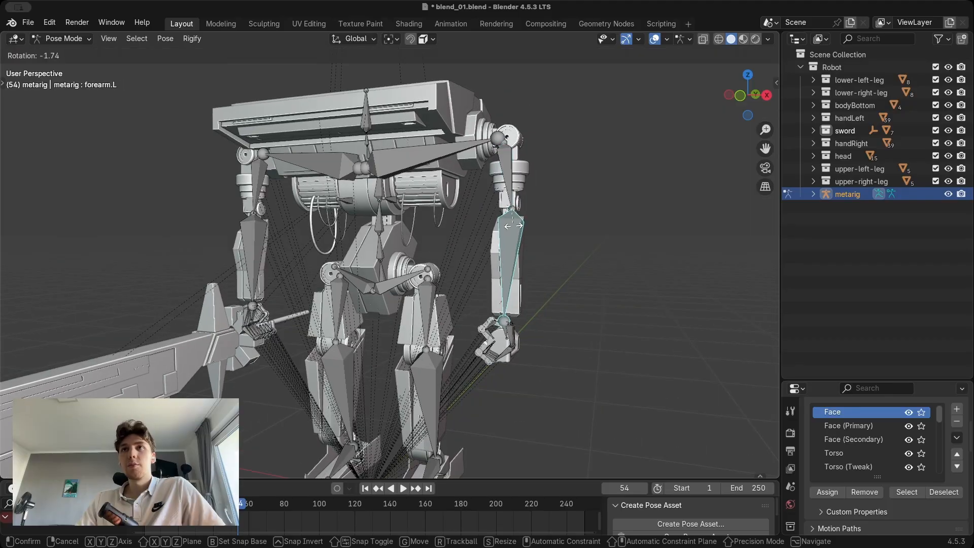
key(r)
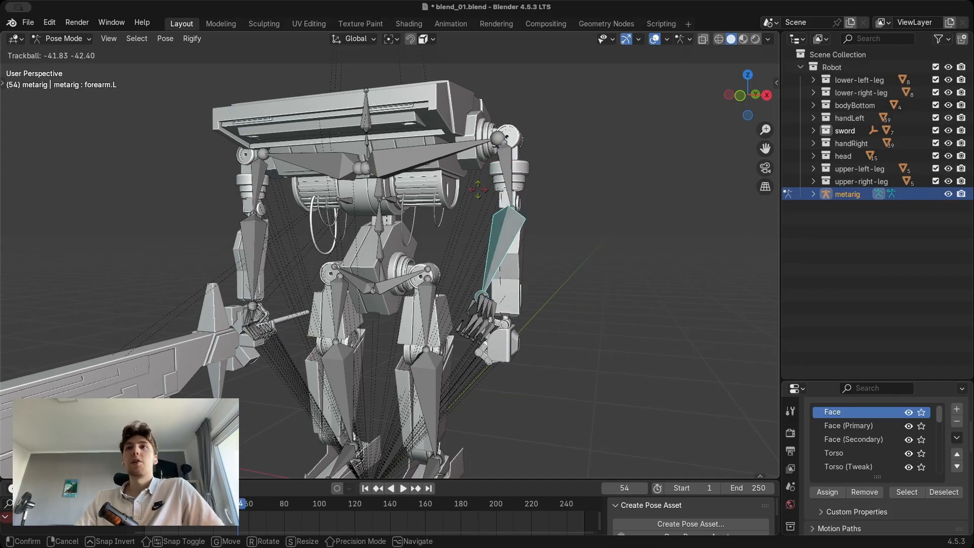
right_click(420, 165)
click(408, 170)
shift+middle_drag(408, 170, 448, 171)
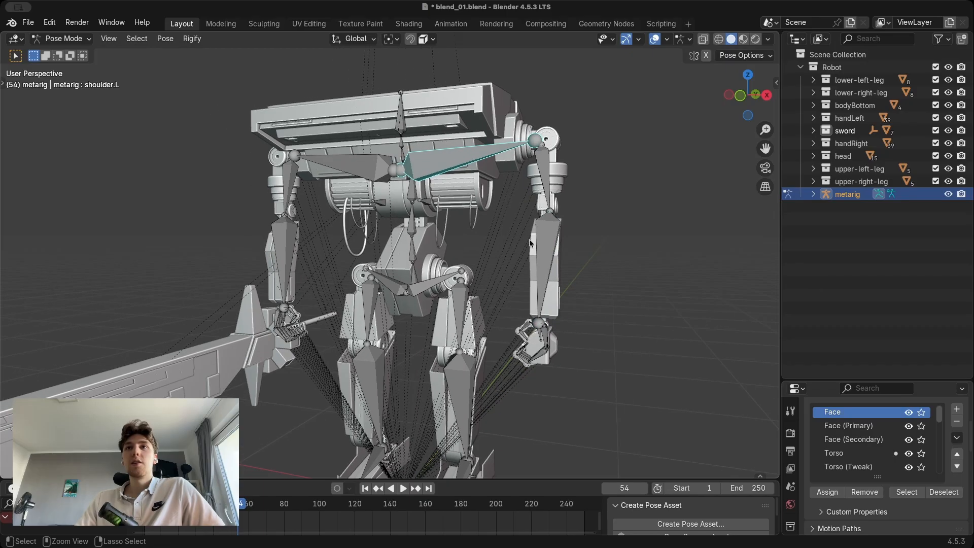
key(ctrl+Tab)
Enlarge the properties area and generate the Rigify rig from the metarig.
shift+middle_drag(437, 317, 414, 275)
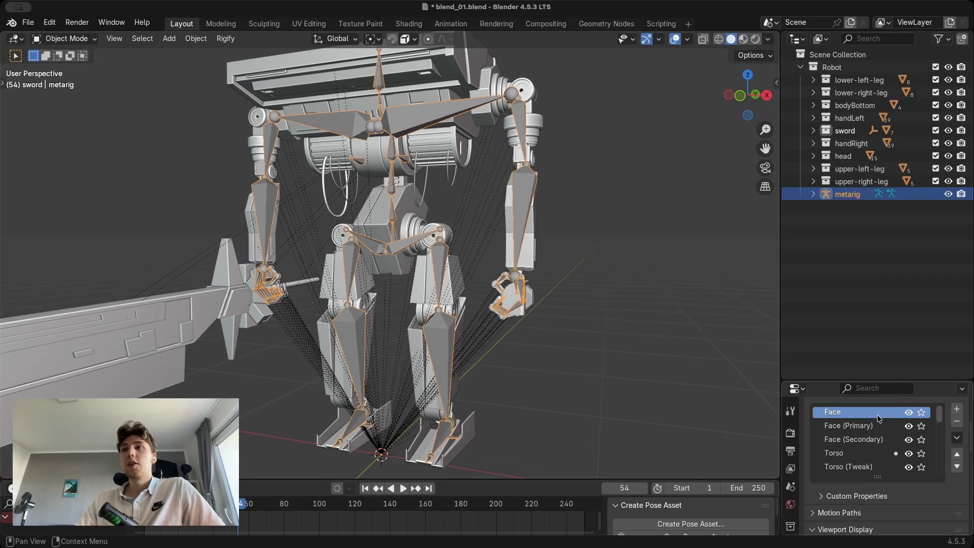
drag(832, 380, 840, 189)
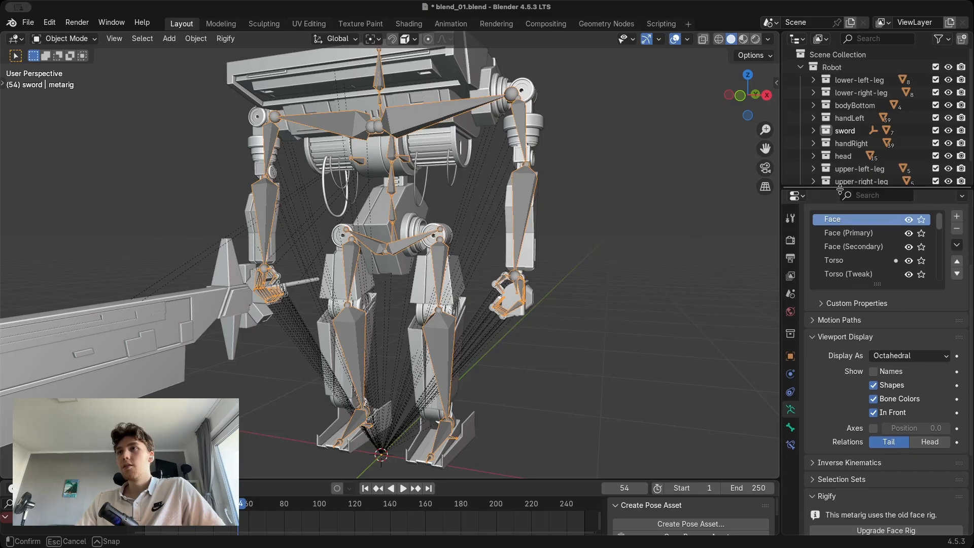
scroll(830, 378, down, 5)
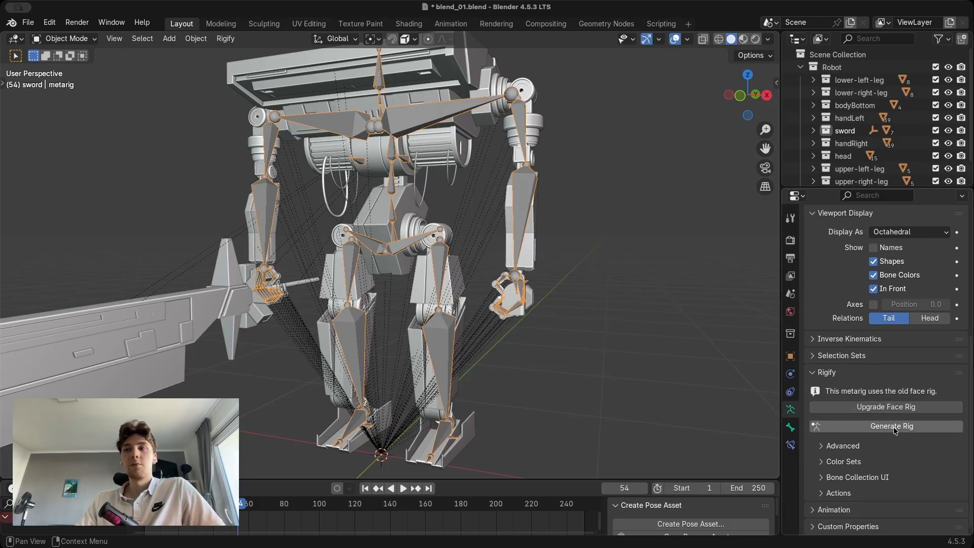
click(894, 427)
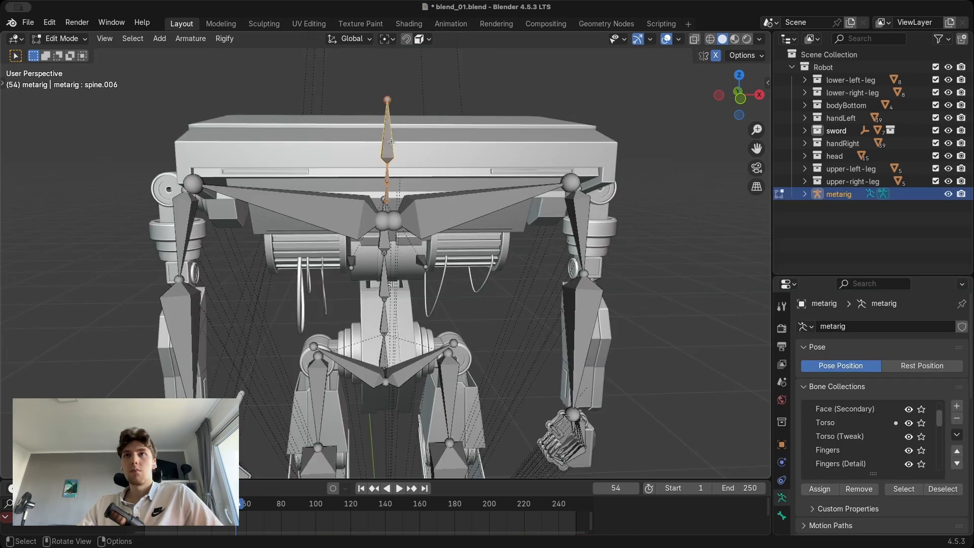
Delete the selected head and neck bones from the metarig and regenerate the Rigify rig in Object Mode.
key(x)
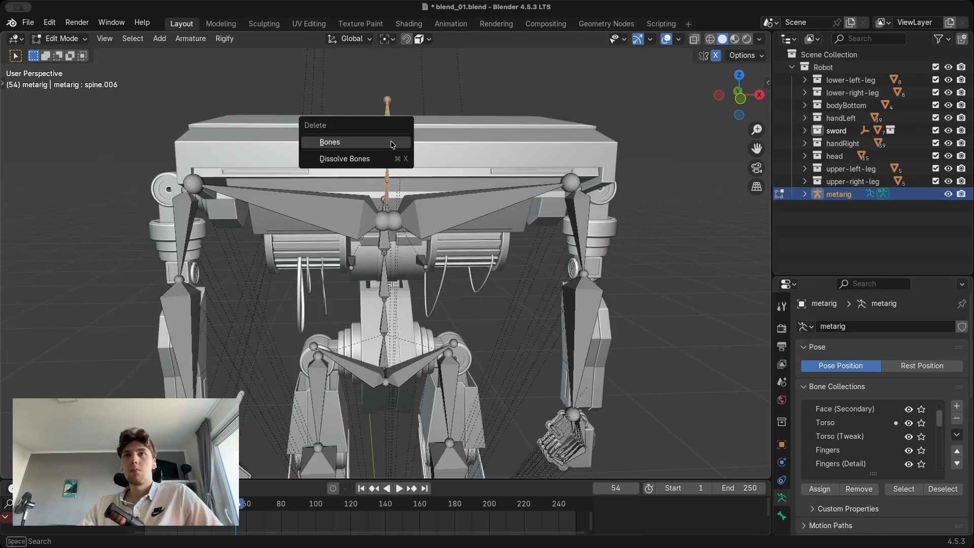
click(390, 142)
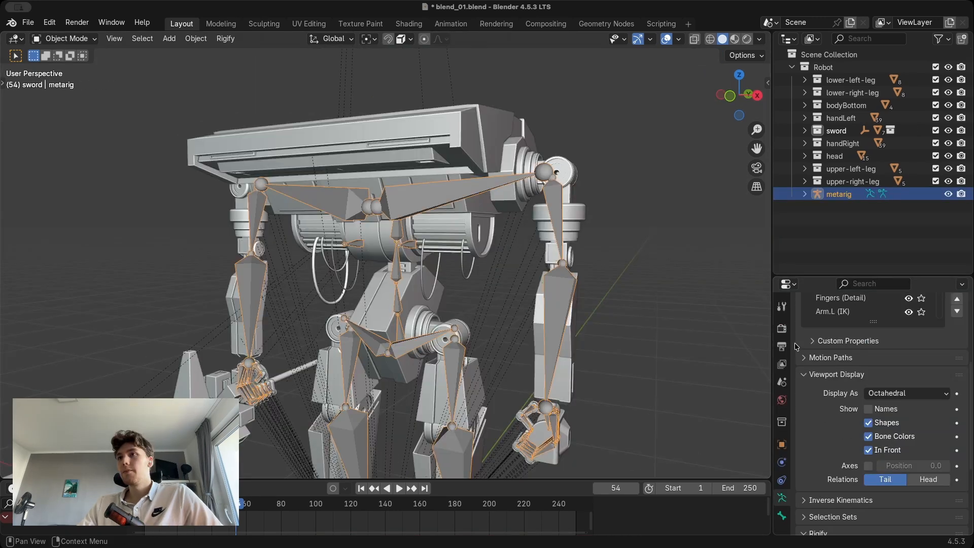
scroll(830, 409, down, 5)
scroll(832, 409, down, 2)
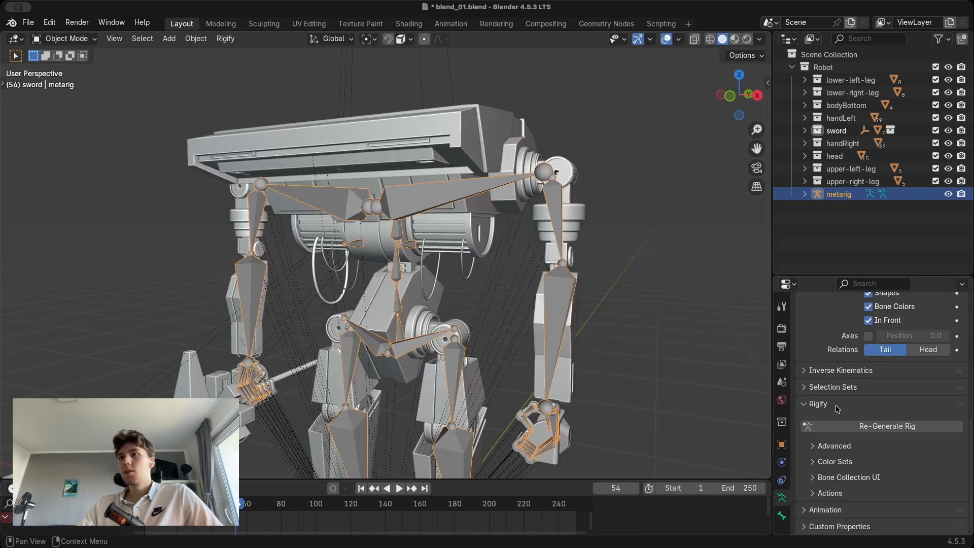
click(854, 427)
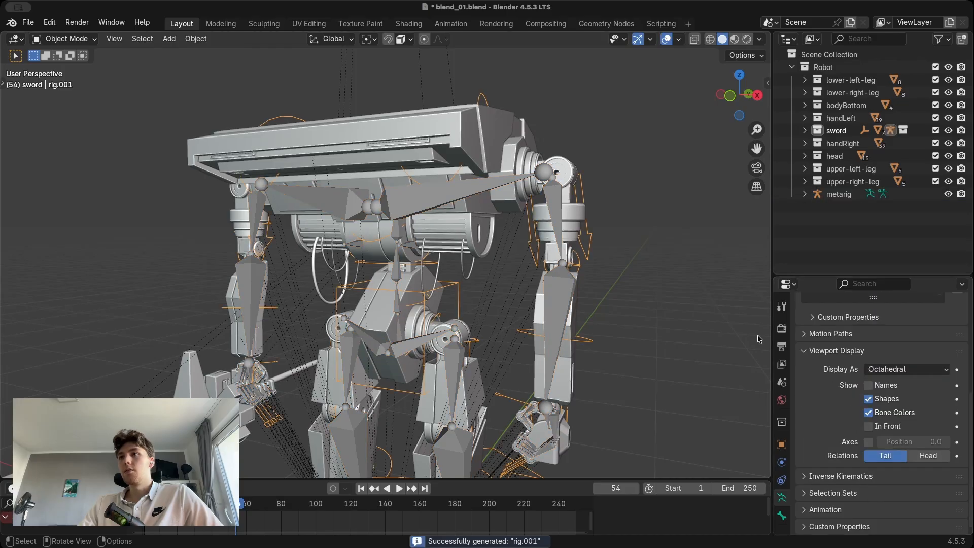
Move the generated rig and the WGTS_rig.001 collection out of the sword collection into the Robot collection.
shift+middle_drag(568, 319, 561, 279)
shift+middle_drag(482, 296, 430, 266)
scroll(419, 277, down, 2)
middle_drag(430, 267, 384, 243)
middle_drag(498, 233, 456, 234)
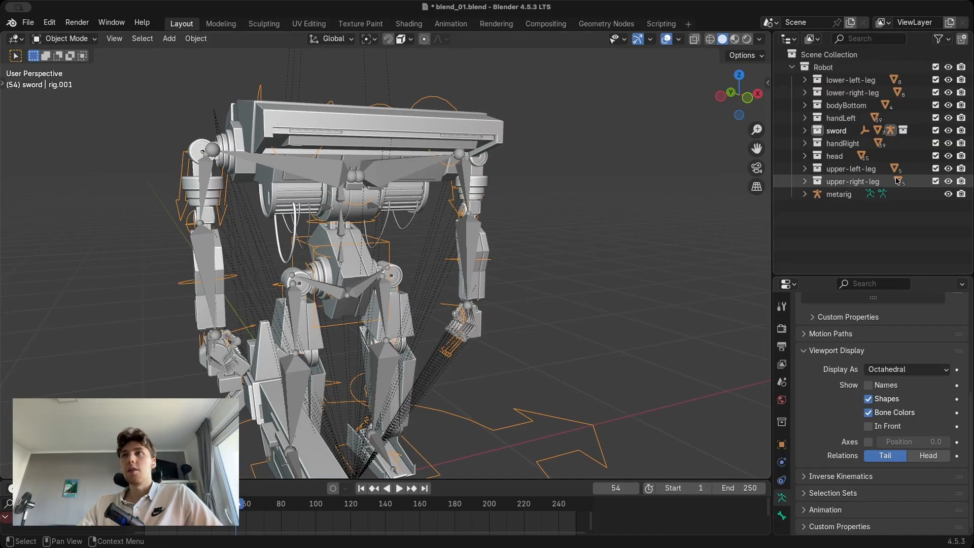
click(804, 131)
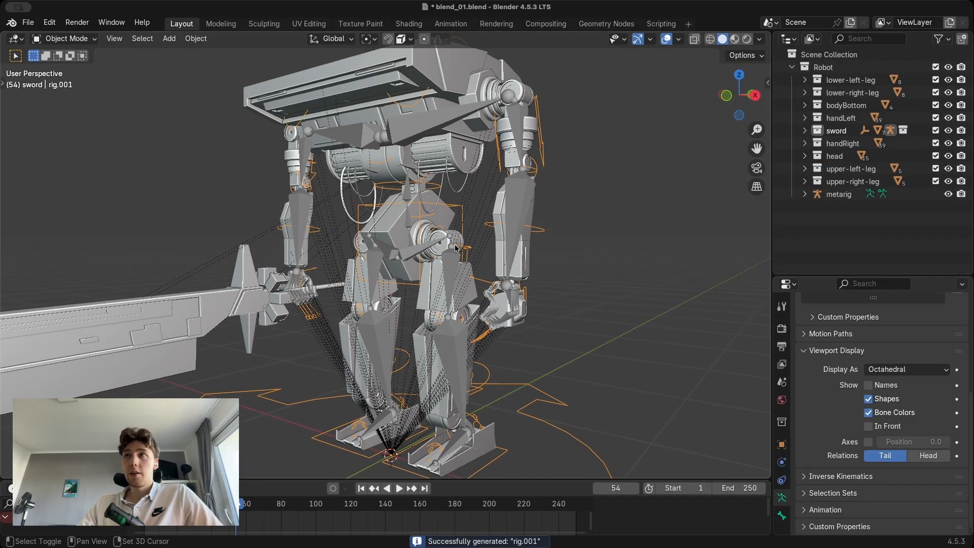
click(805, 132)
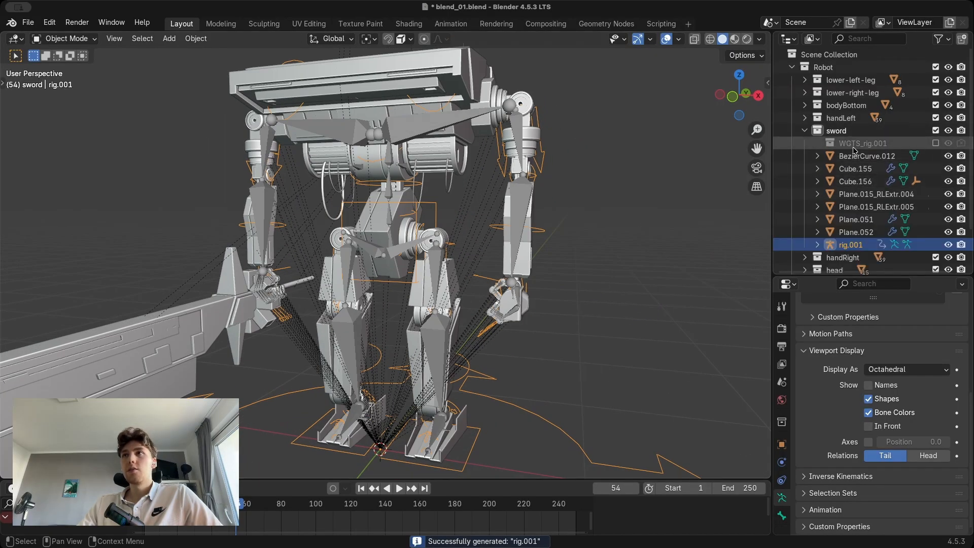
scroll(856, 216, down, 3)
drag(851, 199, 852, 245)
click(862, 99)
drag(863, 99, 845, 241)
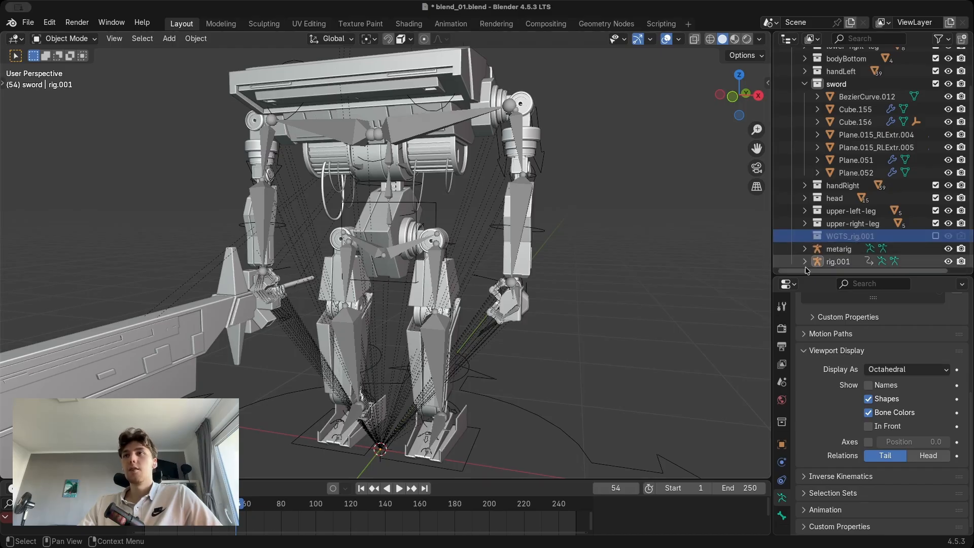
Rename the generated rig.001 object as control-rig.
click(834, 260)
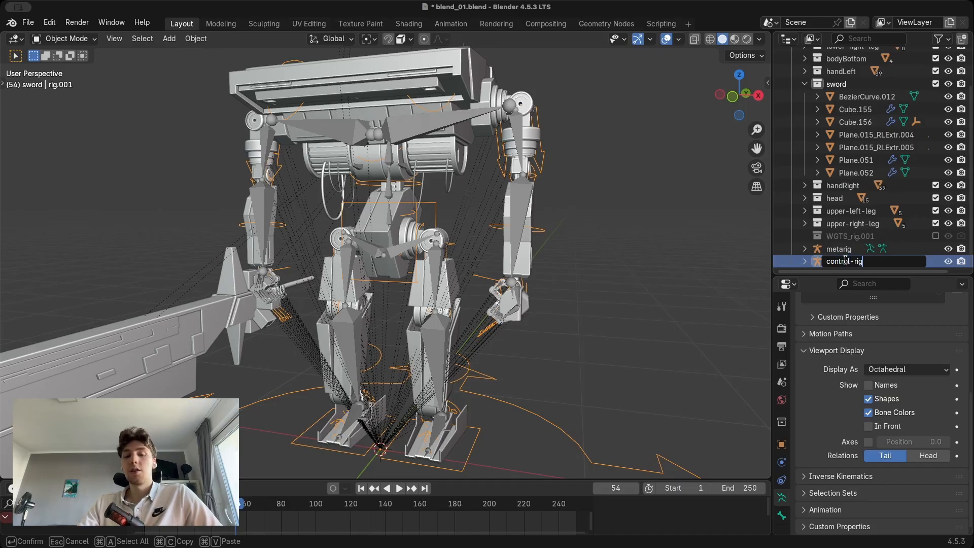
key(Return)
middle_drag(430, 267, 413, 254)
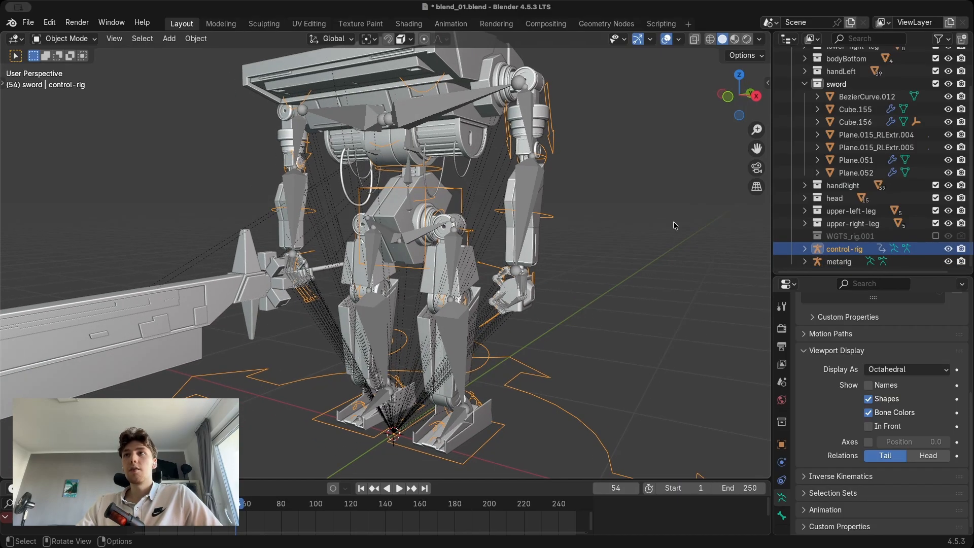
Hide the metarig in the viewport and select the control-rig.
click(837, 262)
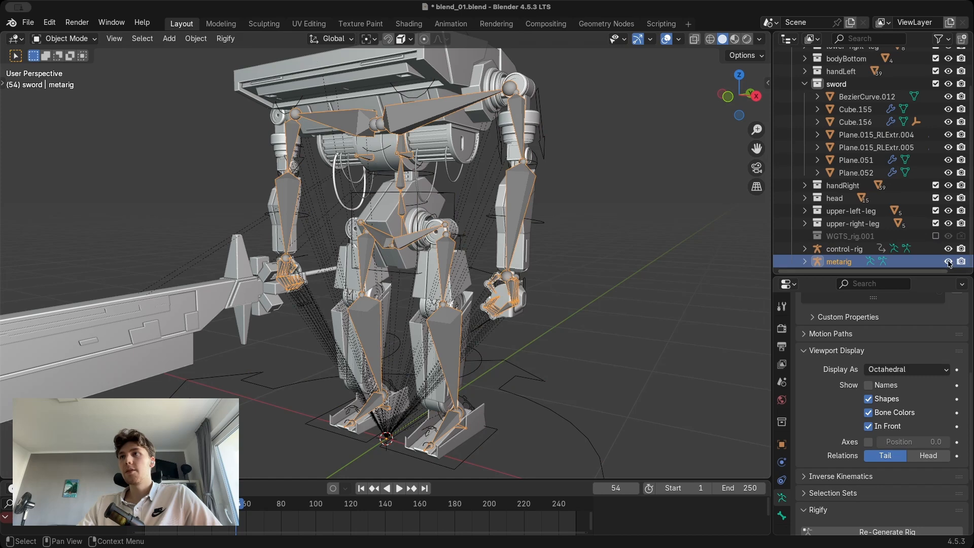
click(949, 261)
click(844, 249)
key(KP_Decimal)
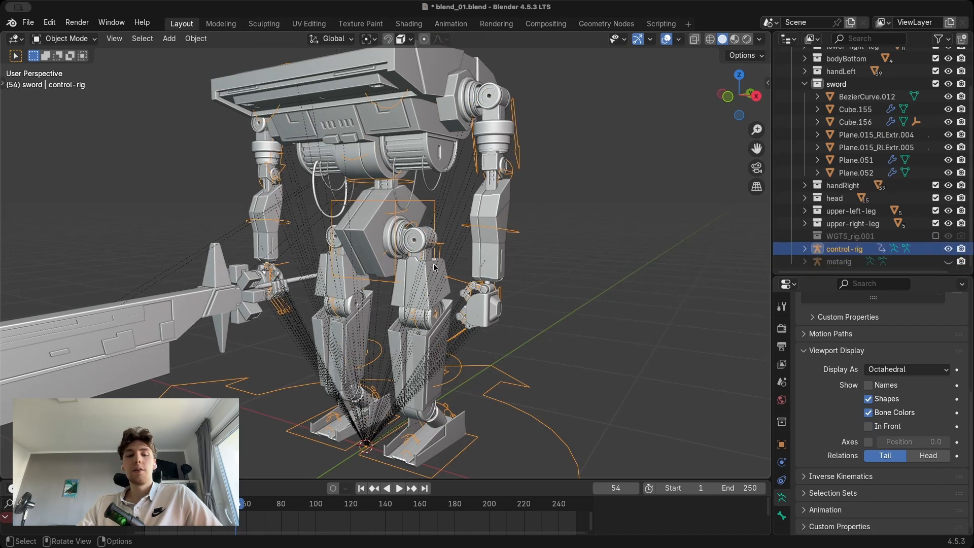
In Pose Mode, try moving the torso control of the control-rig and cancel the move.
key(ctrl+Tab)
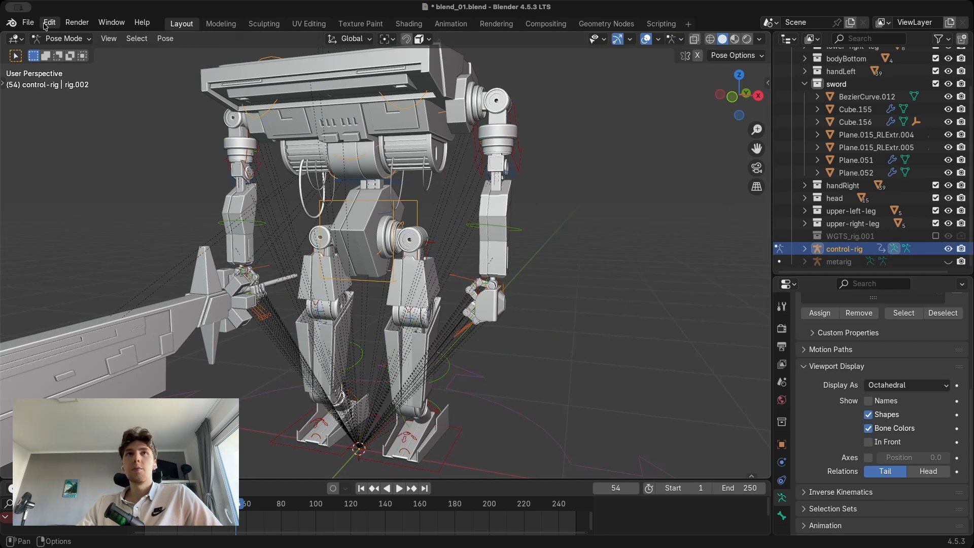
click(41, 37)
click(51, 39)
scroll(441, 232, down, 1)
mouse_move(441, 232)
shift+middle_down()
mouse_move(491, 222)
mouse_move(451, 204)
mouse_move(421, 232)
mouse_move(461, 232)
mouse_move(425, 240)
shift+middle_up()
scroll(465, 203, up, 1)
click(457, 190)
key(g)
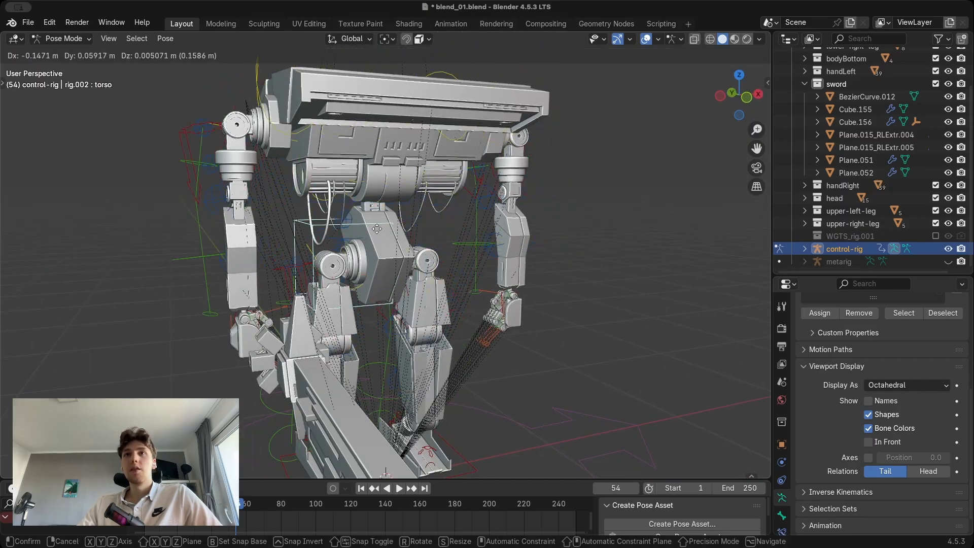
right_click(447, 221)
Isolate the control-rig in local view and return to Pose Mode.
middle_drag(527, 221, 474, 223)
middle_drag(597, 237, 446, 371)
scroll(523, 238, down, 2)
key(ctrl+Tab)
key(KP_Divide)
key(ctrl+Tab)
Try moving the left foot IK control twice from different viewpoints, cancelling each move.
scroll(537, 226, up, 2)
key(g)
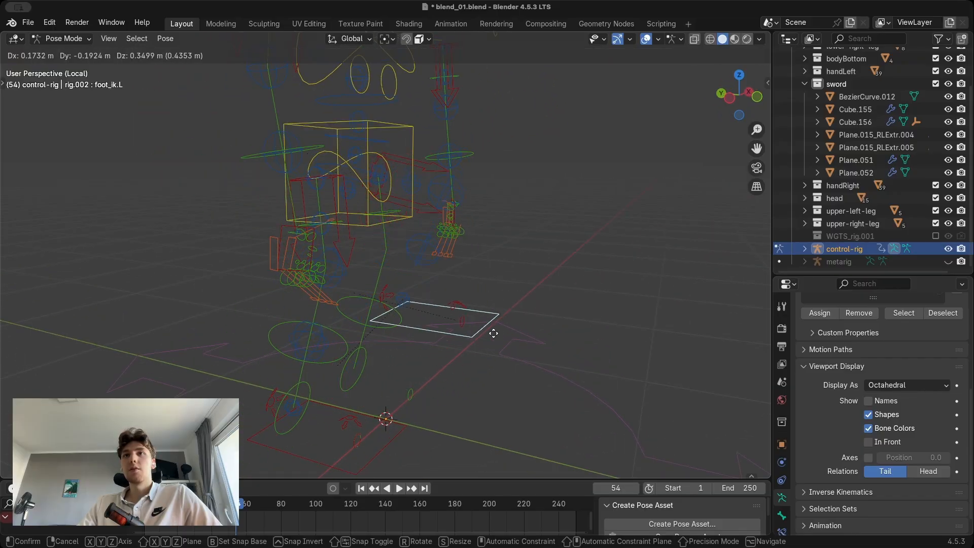
right_click(494, 339)
middle_drag(493, 339, 463, 309)
key(g)
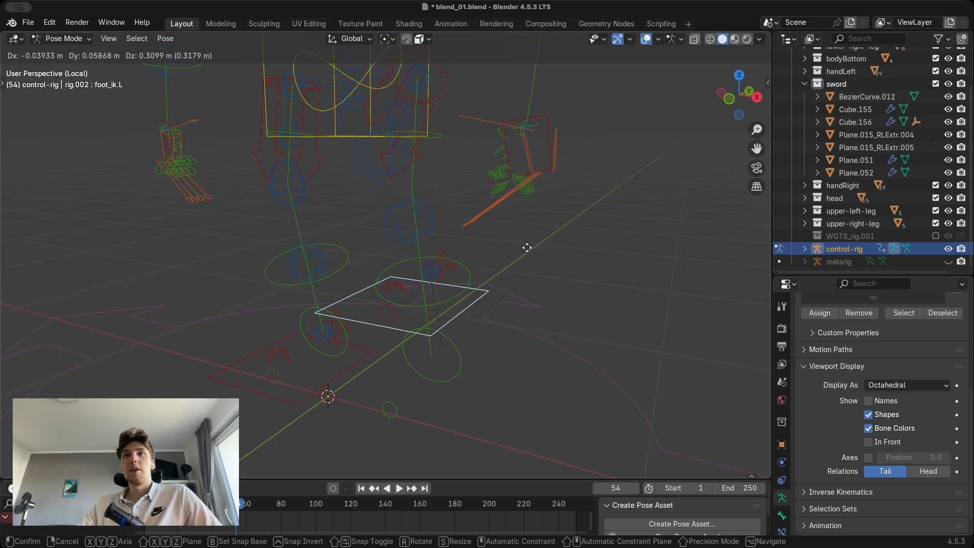
right_click(527, 247)
Try moving the left hand IK control and cancel the move.
middle_drag(527, 247, 513, 264)
key(g)
right_click(560, 224)
scroll(424, 217, down, 3)
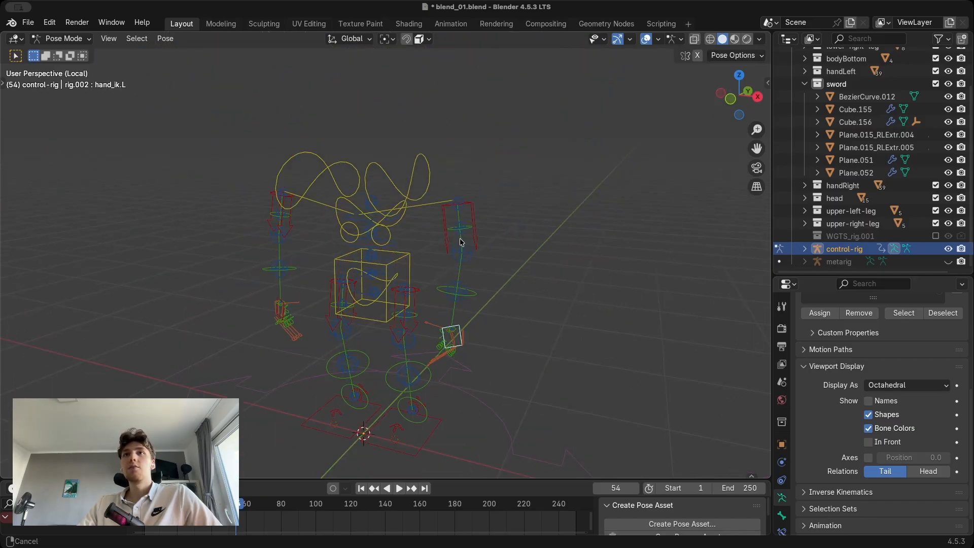
Try a trackball rotation of the chest control and cancel it.
middle_drag(424, 288, 361, 270)
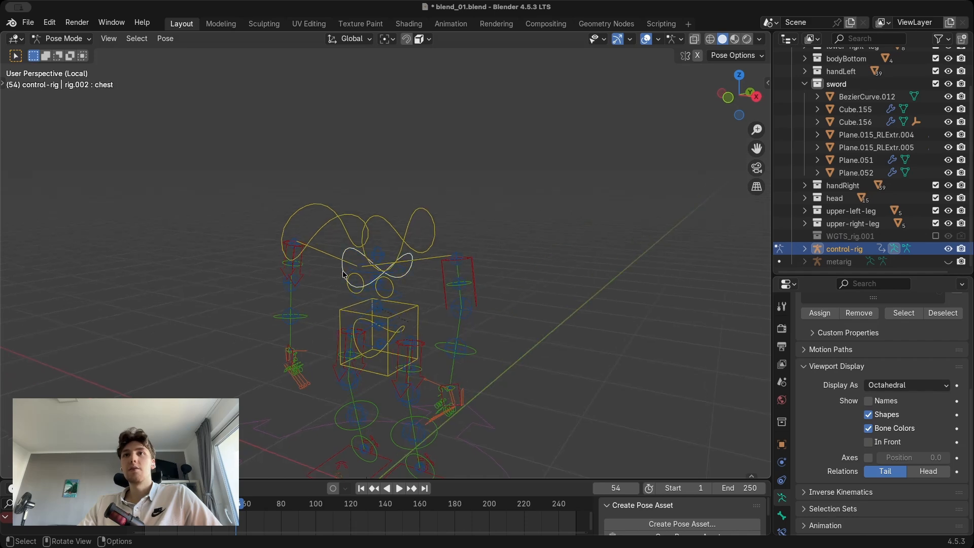
key(r)
key(r)
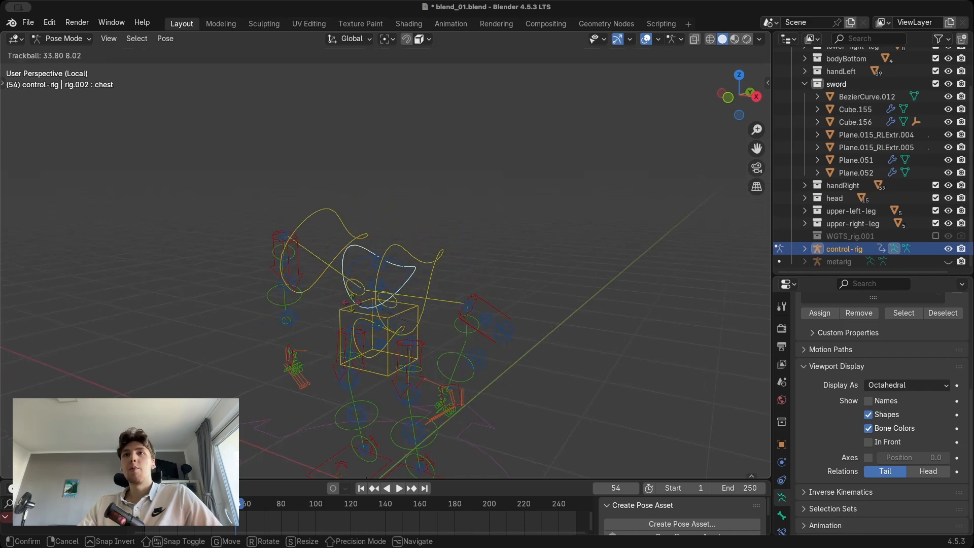
right_click(457, 325)
Return to Object Mode and leave local view so the whole robot is shown again.
shift+middle_drag(457, 326, 447, 262)
scroll(406, 279, up, 1)
shift+middle_drag(404, 292, 428, 219)
key(ctrl+Tab)
click(576, 277)
key(KP_Divide)
Select the robot's upper head mesh and briefly enter and leave Edit Mode.
click(429, 219)
middle_drag(401, 251, 415, 257)
middle_drag(359, 274, 379, 269)
middle_drag(462, 263, 416, 208)
click(401, 187)
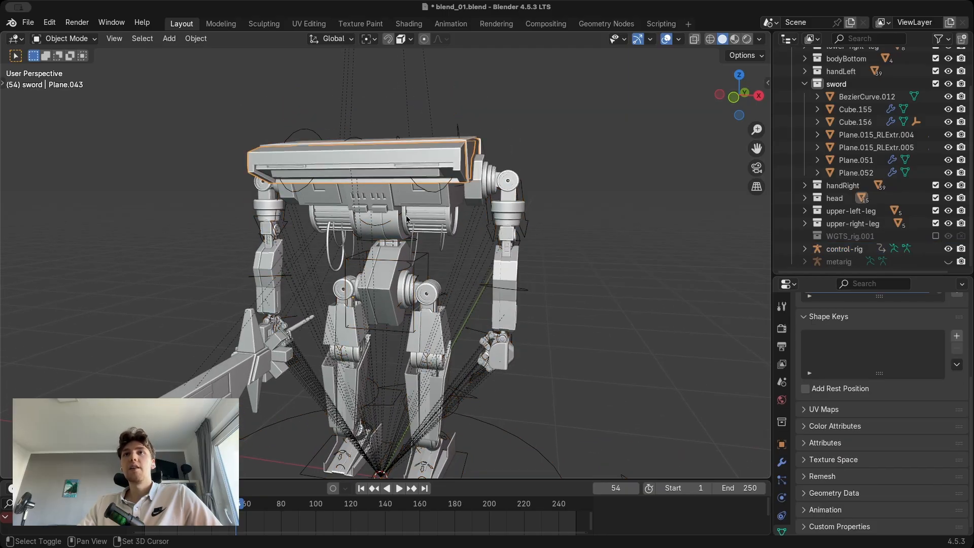
key(Tab)
key(Tab)
Select the control-rig, pick its torso control in Pose Mode, and return to Object Mode.
click(380, 263)
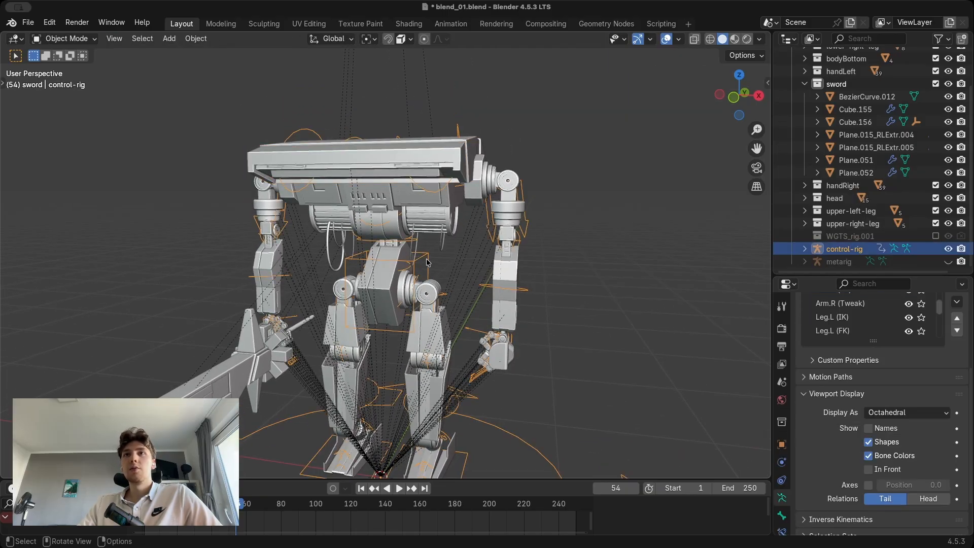
key(ctrl+Tab)
key(ctrl+Tab)
key(ctrl+Tab)
click(421, 255)
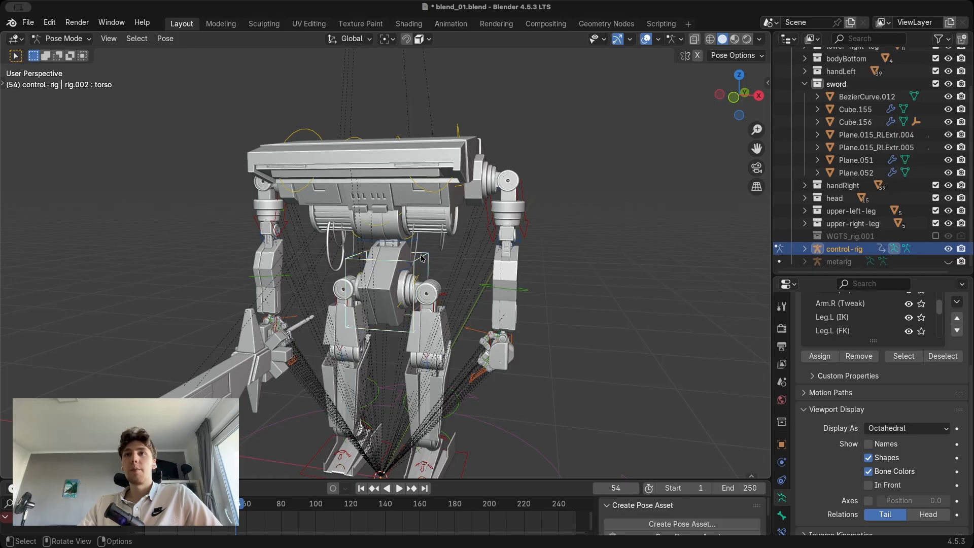
key(ctrl+Tab)
Examine the robot's body and left shoulder joint meshes by selecting them individually in Object Mode.
middle_drag(448, 251, 428, 254)
middle_drag(379, 270, 369, 260)
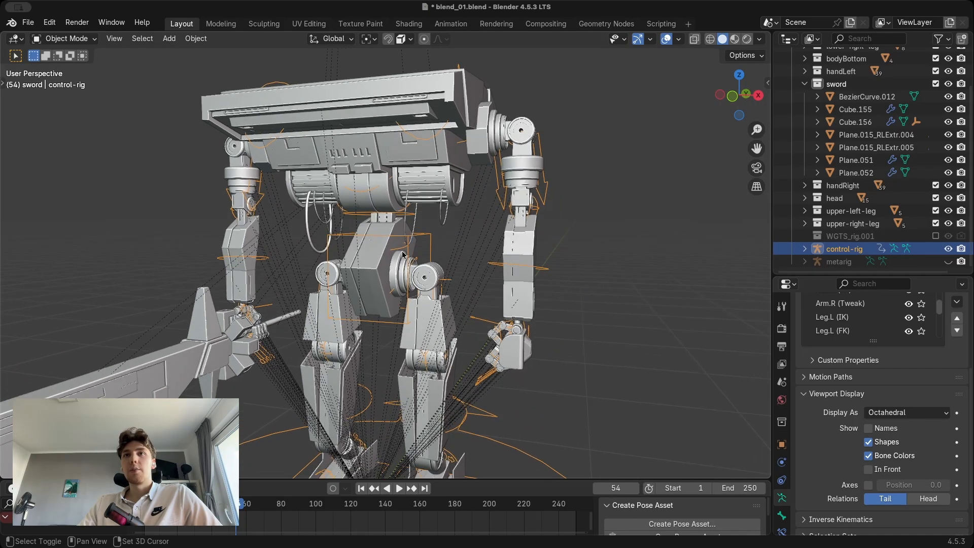
click(370, 260)
click(426, 242)
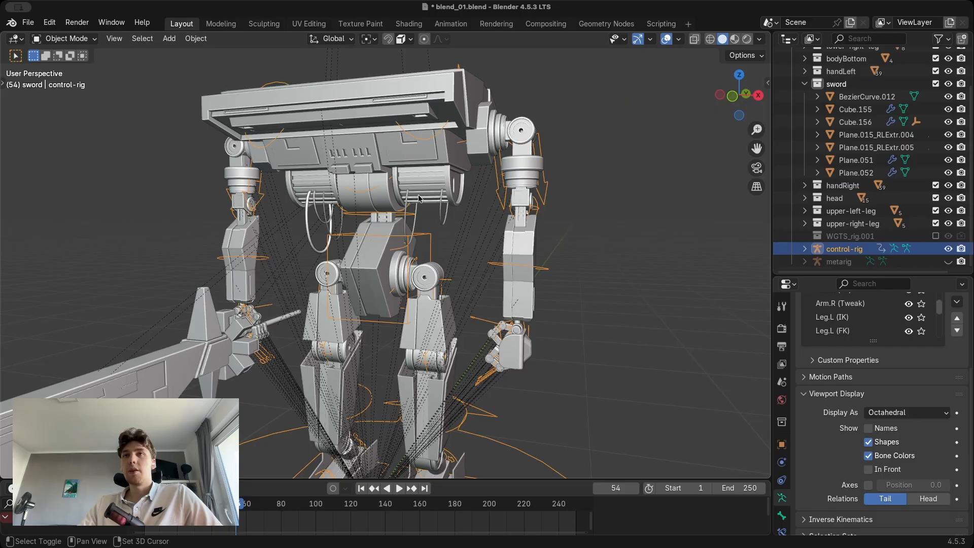
click(431, 181)
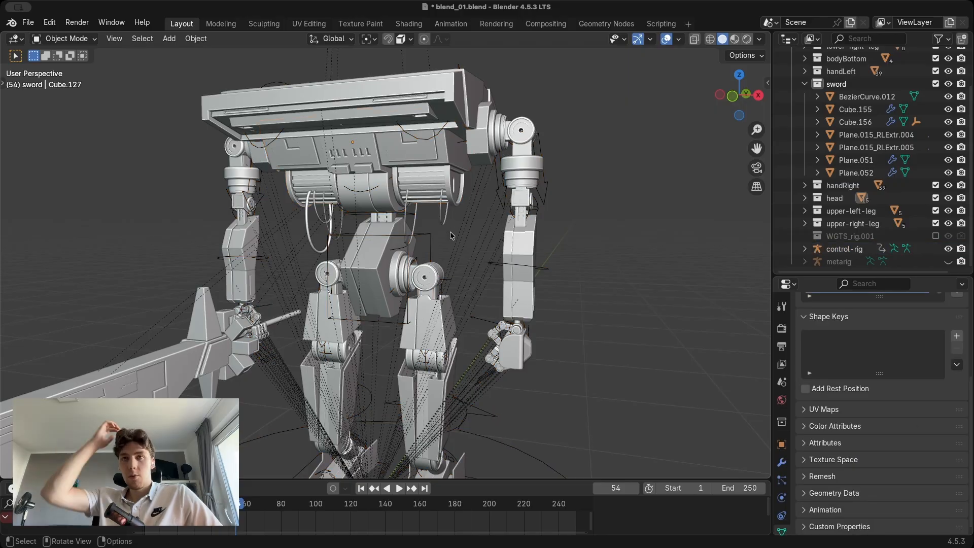
middle_drag(452, 235, 487, 276)
click(442, 242)
click(476, 212)
click(476, 252)
click(565, 277)
middle_drag(565, 276, 489, 236)
click(447, 211)
shift+middle_drag(449, 209, 445, 213)
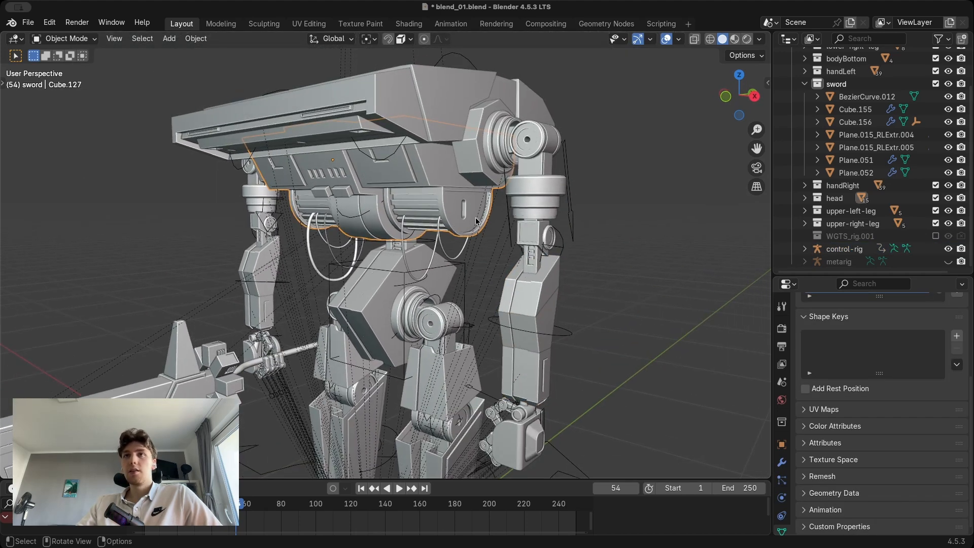
click(552, 188)
click(539, 161)
click(541, 147)
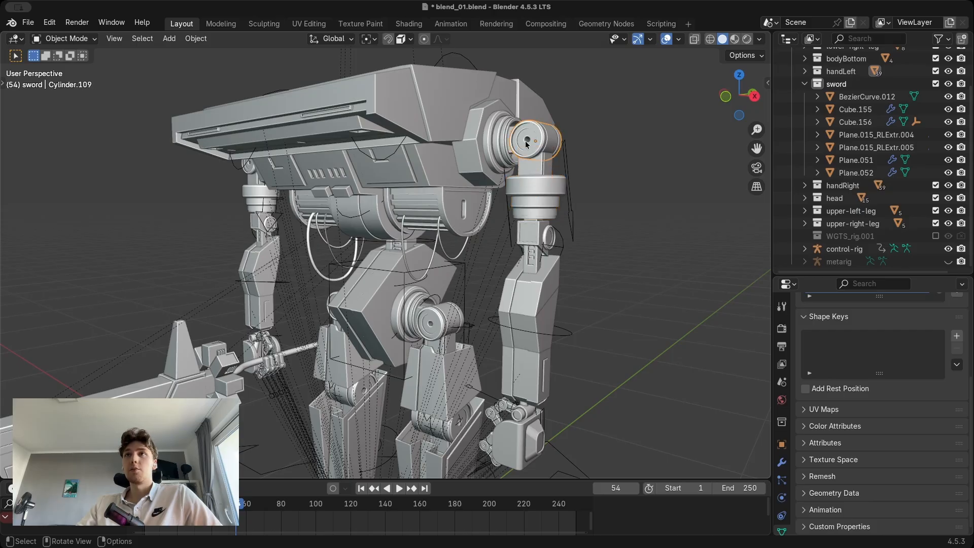
click(451, 157)
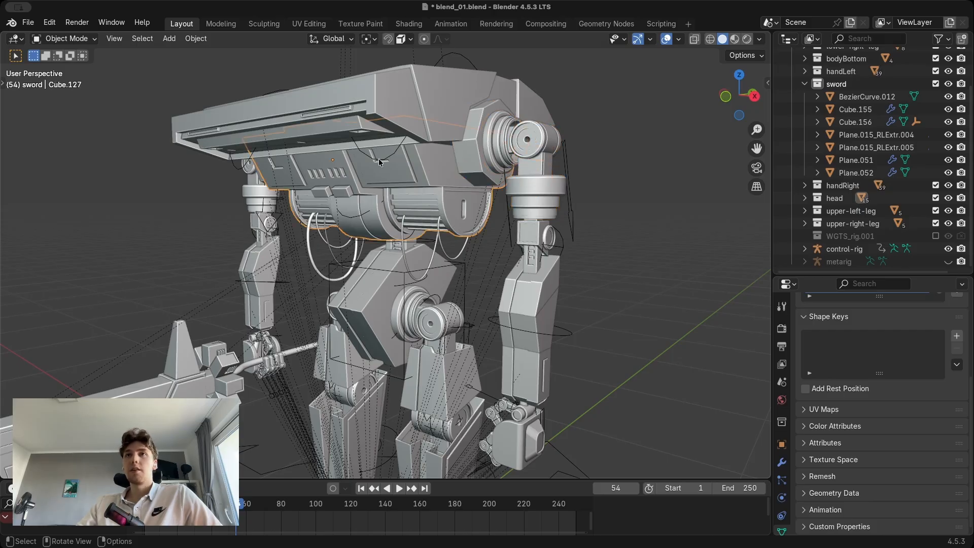
middle_drag(380, 162, 356, 147)
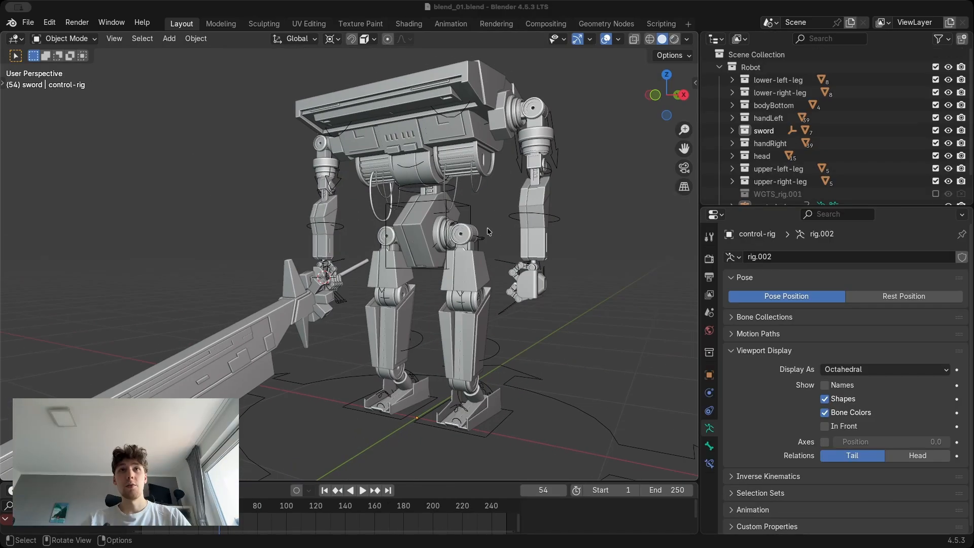
Select the control-rig, enlarge its Bone Collections list, and make the DEF bone collection visible.
click(475, 218)
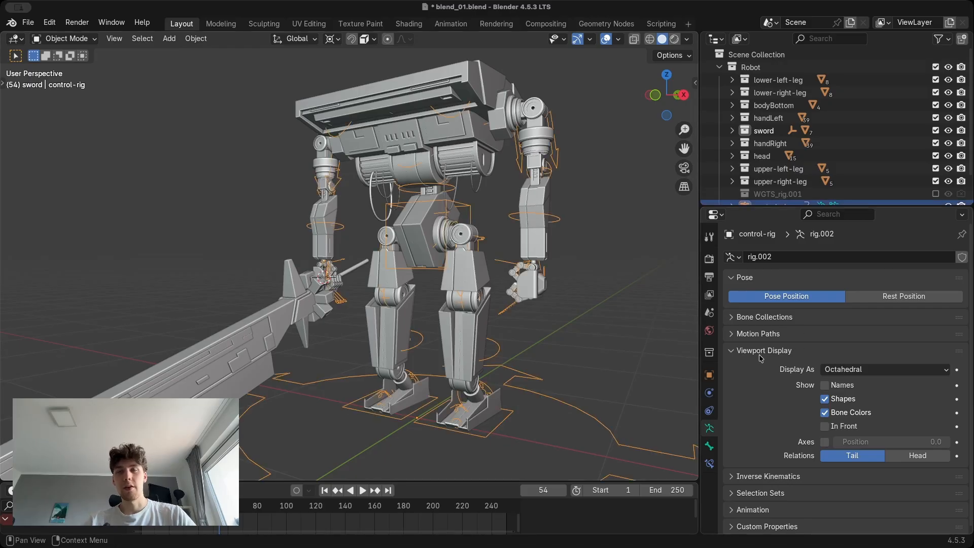
click(751, 317)
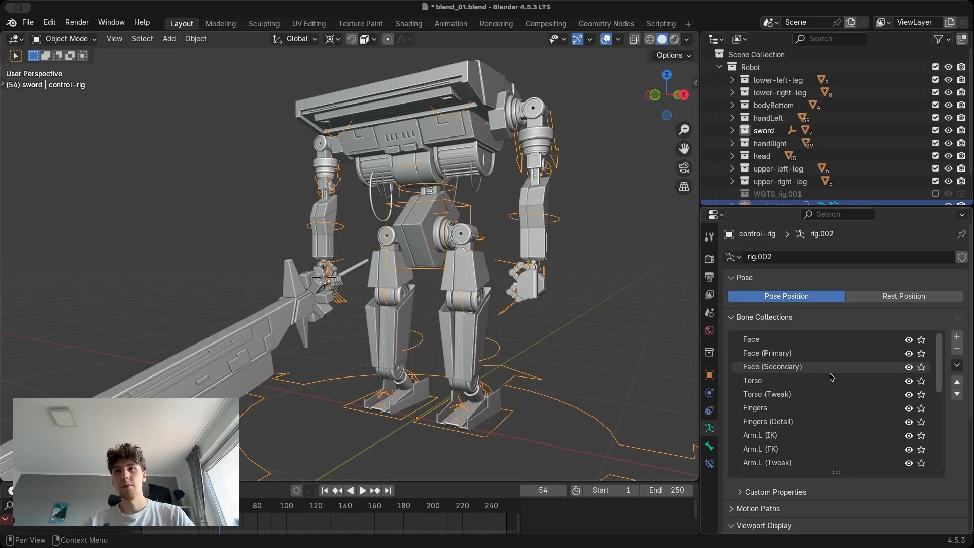
drag(838, 471, 838, 511)
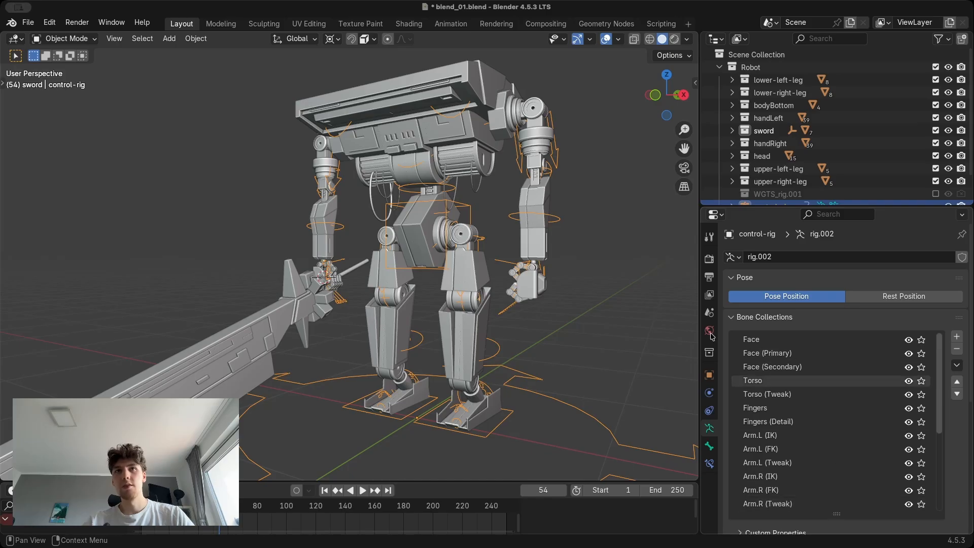
shift+middle_drag(552, 286, 483, 257)
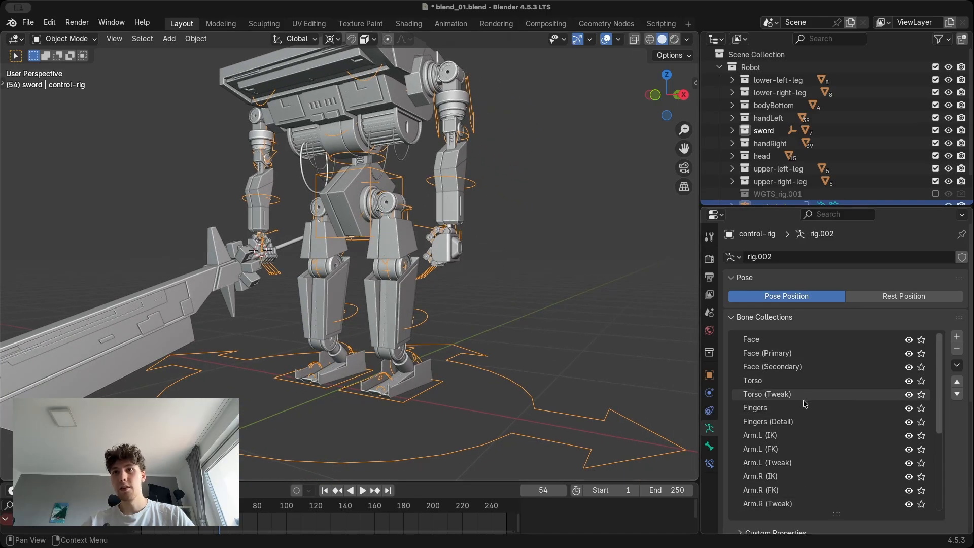
scroll(825, 399, down, 5)
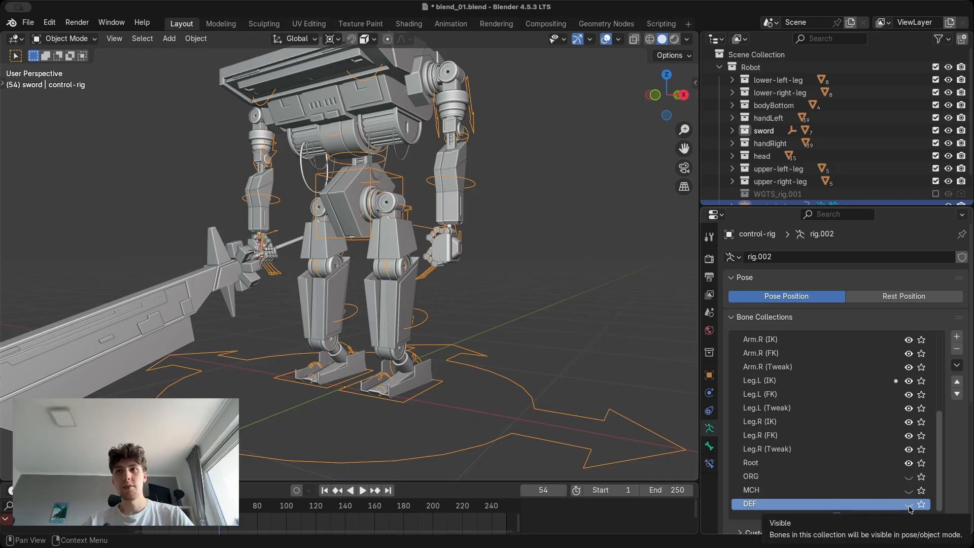
scroll(466, 380, up, 4)
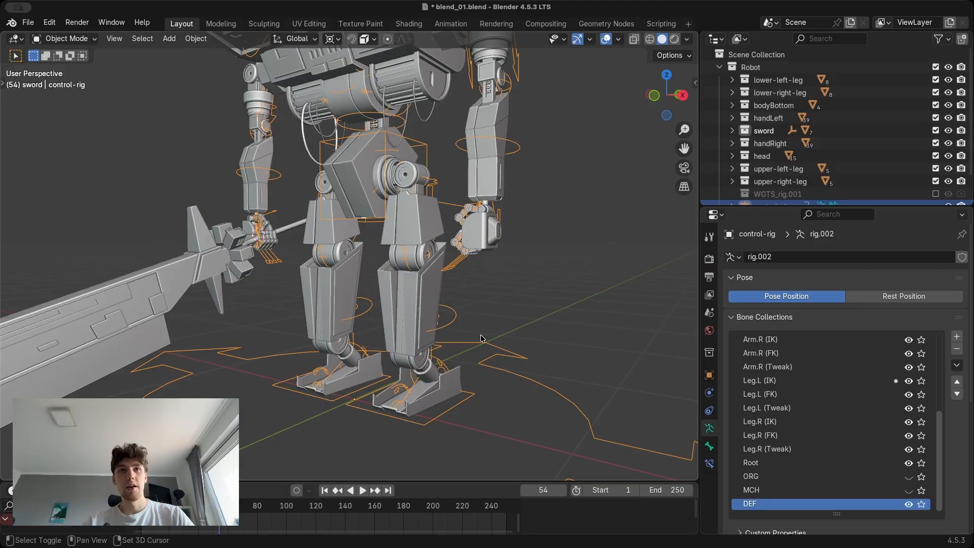
Switch the control-rig to Pose Mode and make its bones display in front of the robot's meshes.
middle_drag(492, 317, 513, 310)
key(ctrl+Tab)
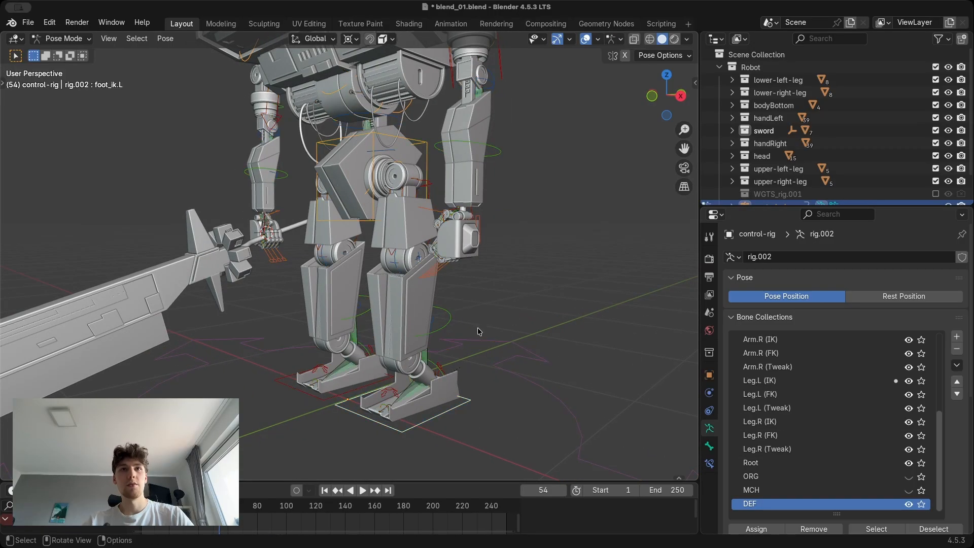
scroll(825, 461, down, 3)
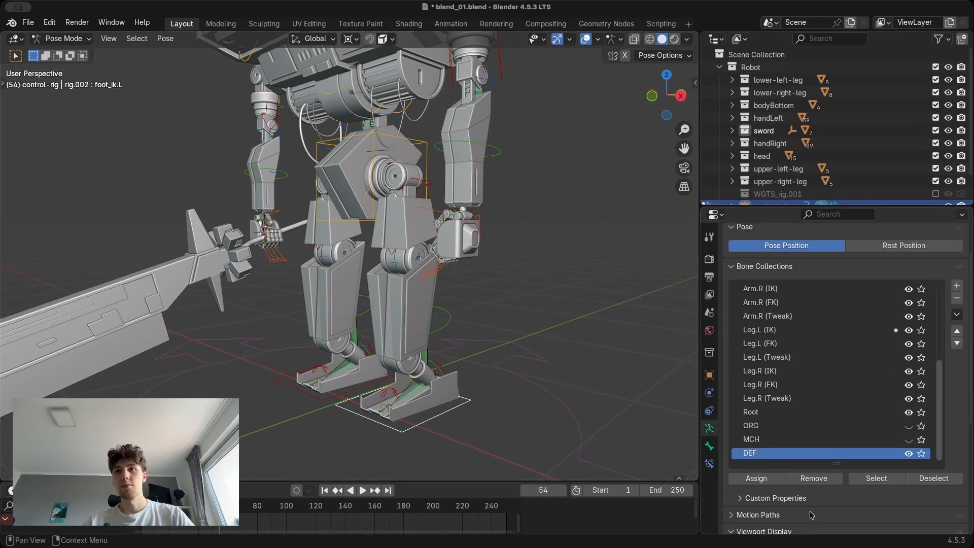
scroll(810, 515, down, 5)
click(833, 512)
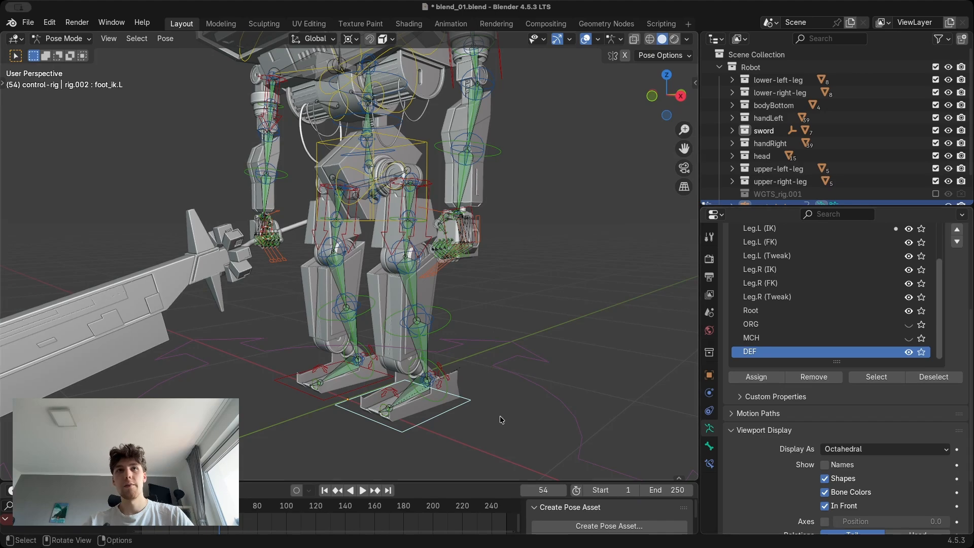
Test the left leg's bone movement by moving the left foot IK control, cancelling each move.
scroll(549, 311, up, 3)
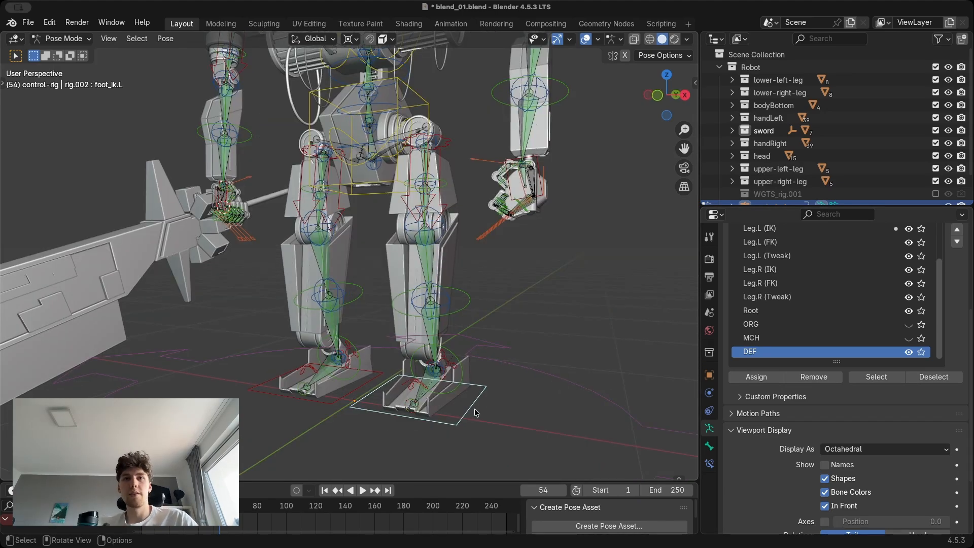
key(g)
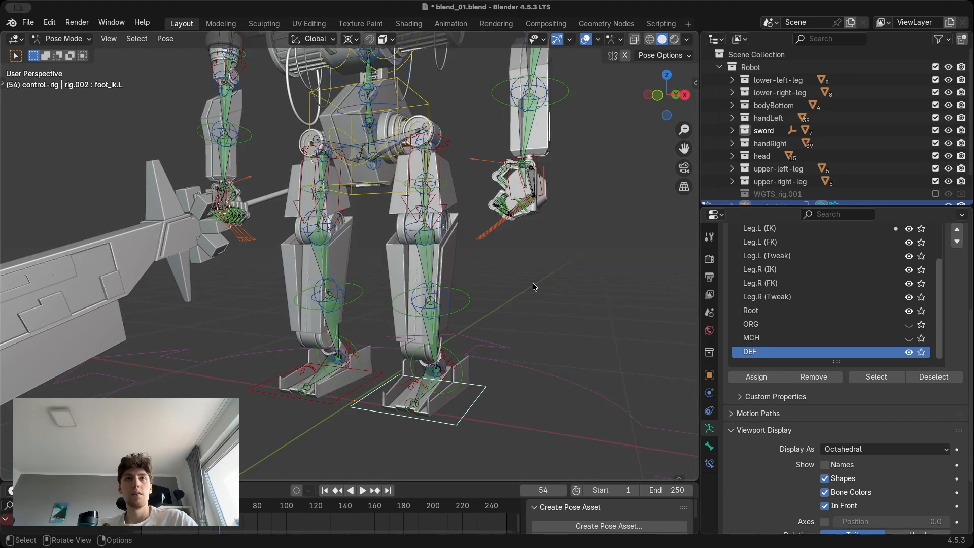
middle_drag(533, 282, 463, 259)
right_click(475, 265)
scroll(467, 269, up, 2)
scroll(410, 286, up, 2)
key(g)
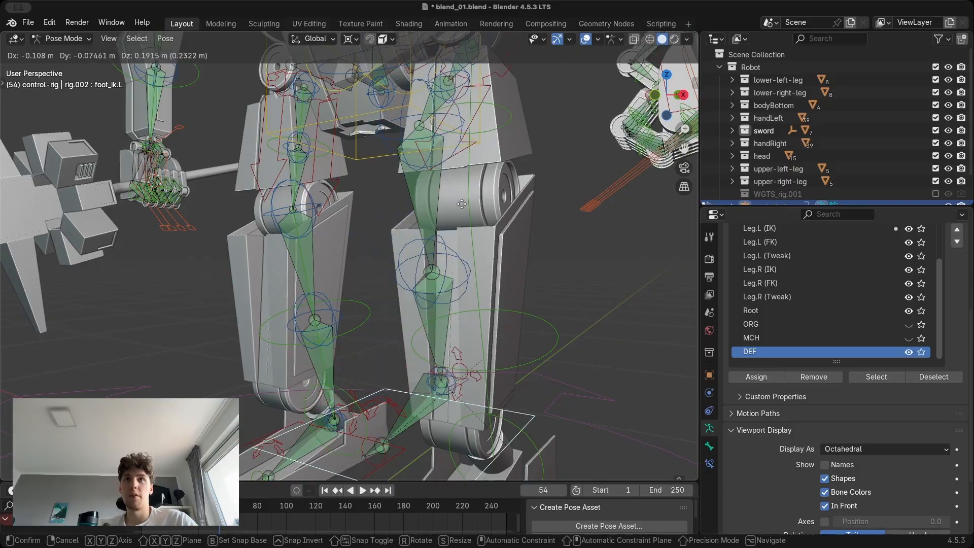
right_click(478, 184)
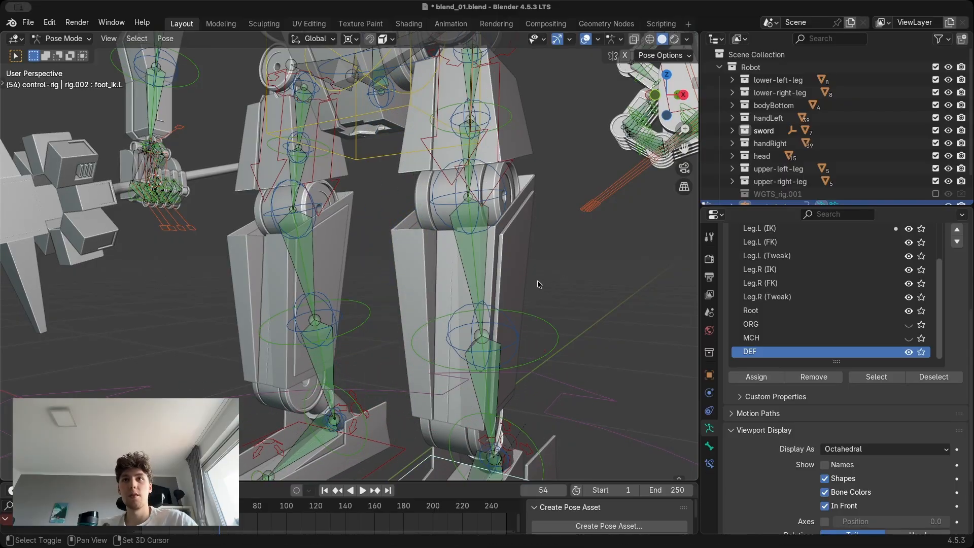
middle_drag(537, 281, 577, 309)
In Object Mode, expand the lower-left-leg collection, enlarge the Outliner, and select the collection's meshes.
key(ctrl+Tab)
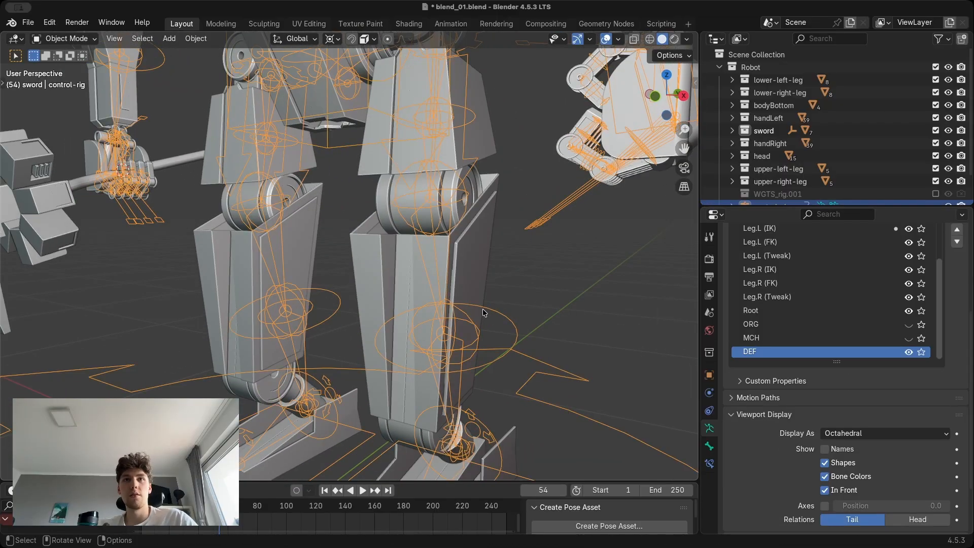
click(478, 251)
middle_drag(478, 251, 543, 284)
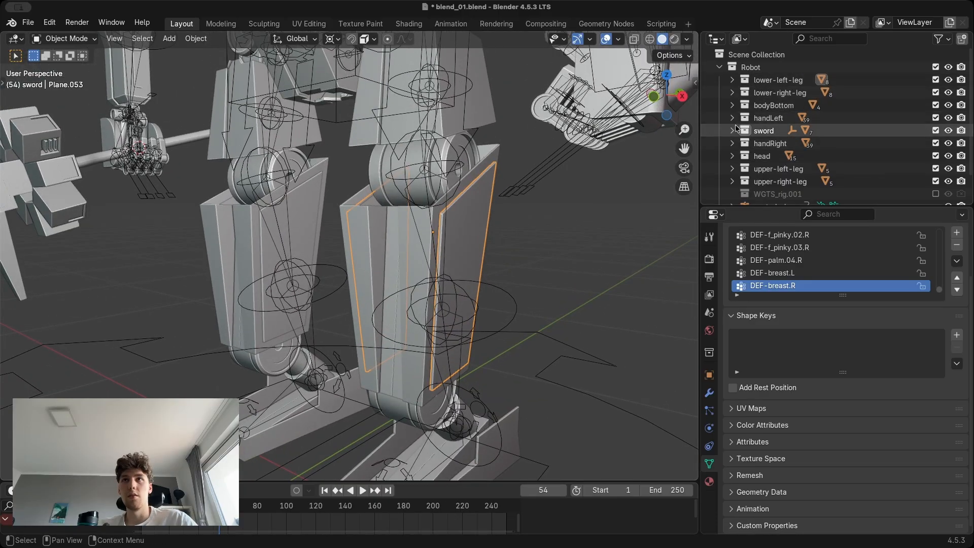
click(732, 80)
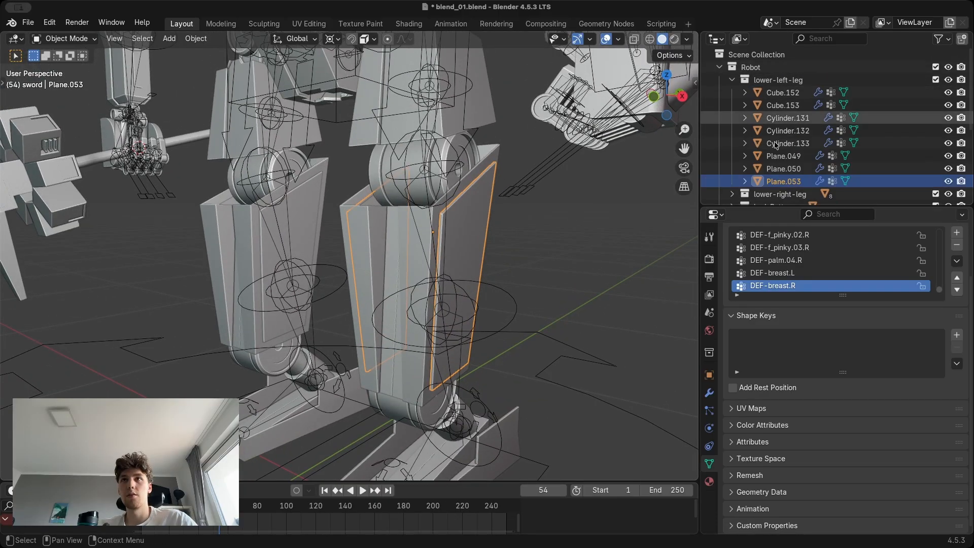
drag(788, 209, 788, 303)
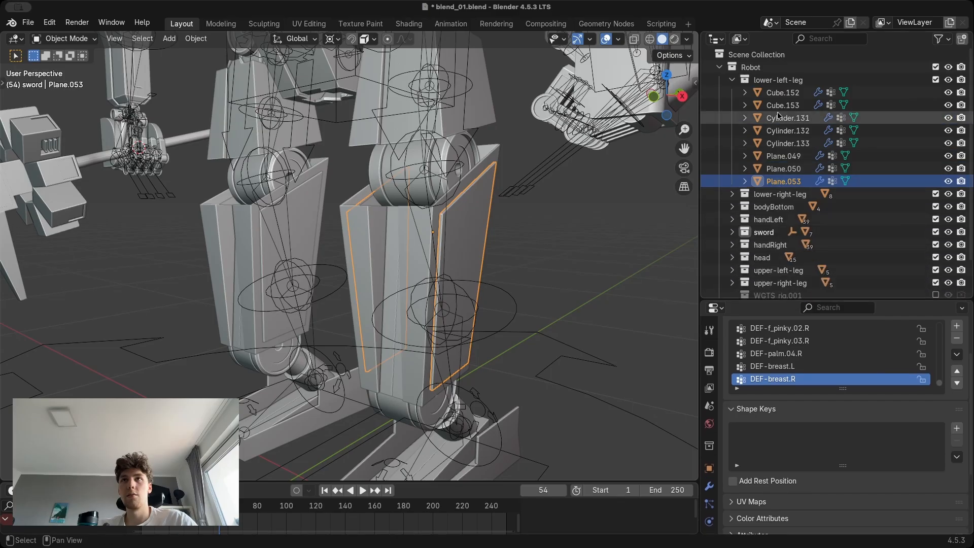
shift+click(783, 92)
Narrow the selection to the left shin meshes Cube.152, Cylinder.131, Cylinder.132, Plane.049 and Plane.053.
middle_drag(528, 239, 491, 226)
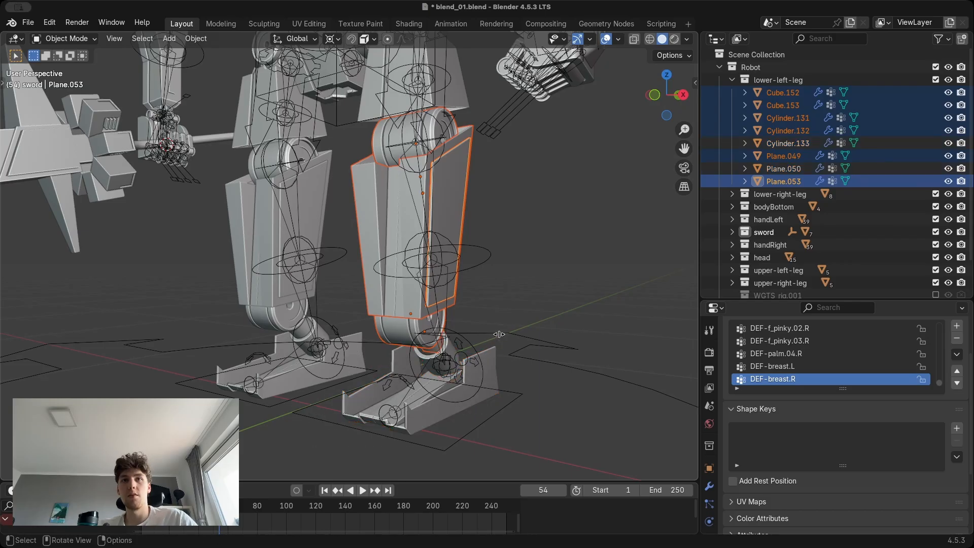
middle_drag(499, 334, 364, 340)
ctrl+drag(406, 338, 407, 337)
middle_drag(320, 325, 497, 306)
key(g)
right_click(460, 297)
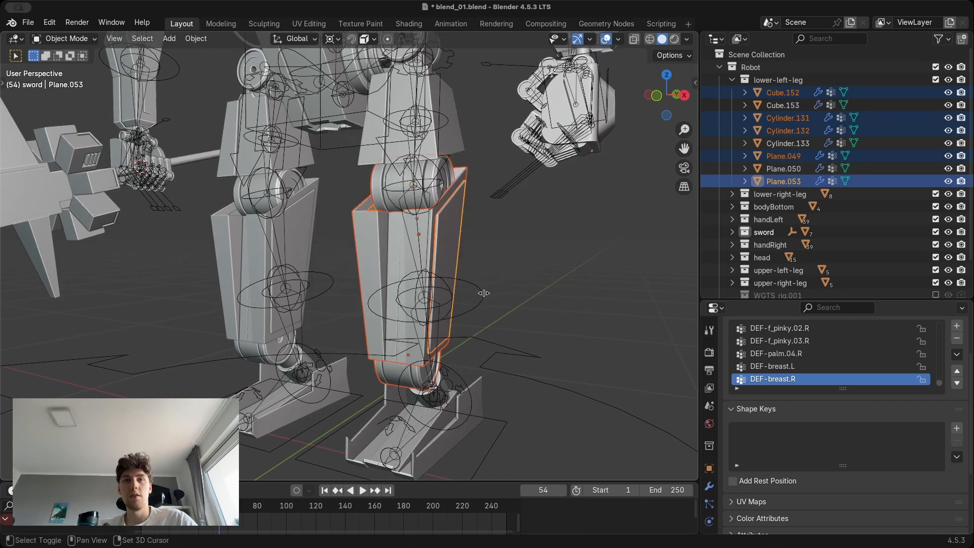
Add the control-rig to the selection and parent the left shin meshes to the DEF-shin.L bone using Bone parenting.
shift+click(484, 293)
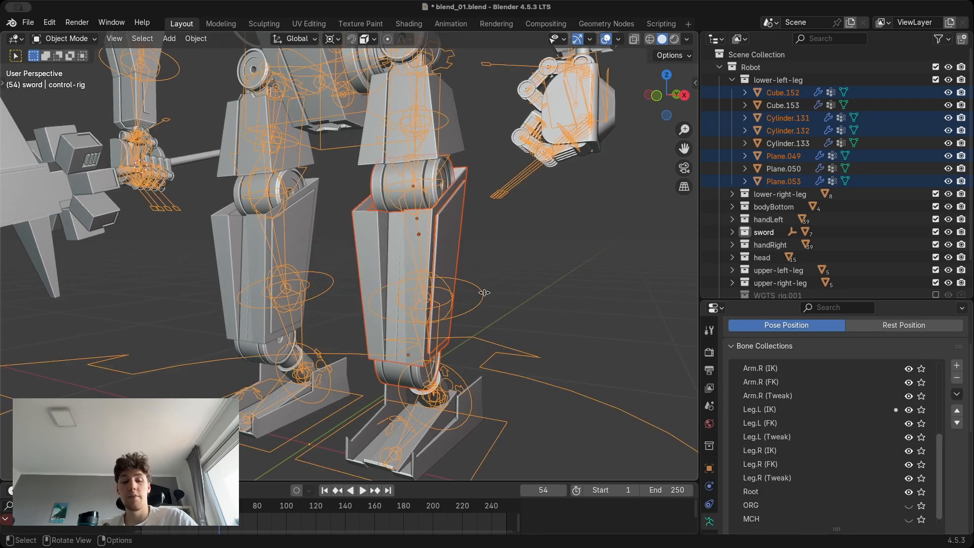
key(ctrl+Tab)
middle_drag(459, 303, 410, 263)
click(438, 260)
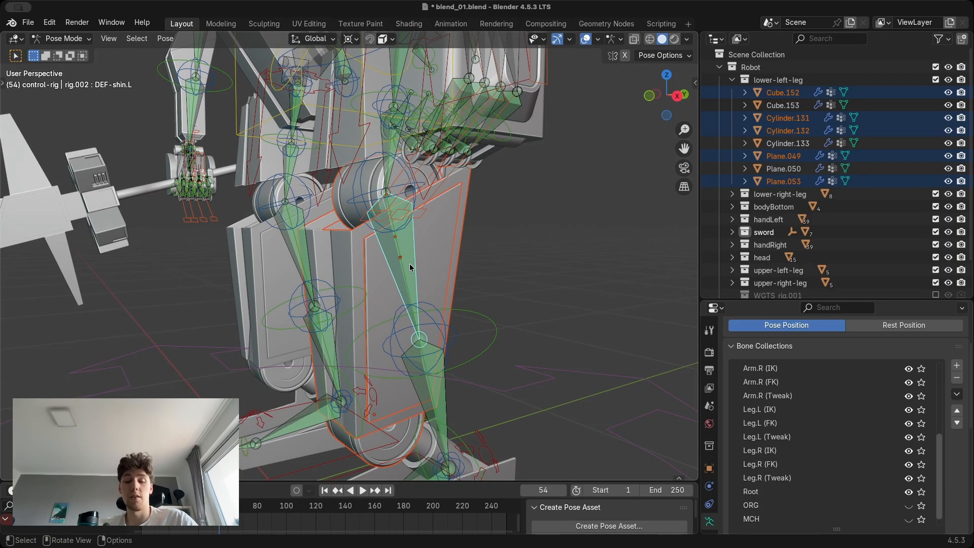
key(super+p)
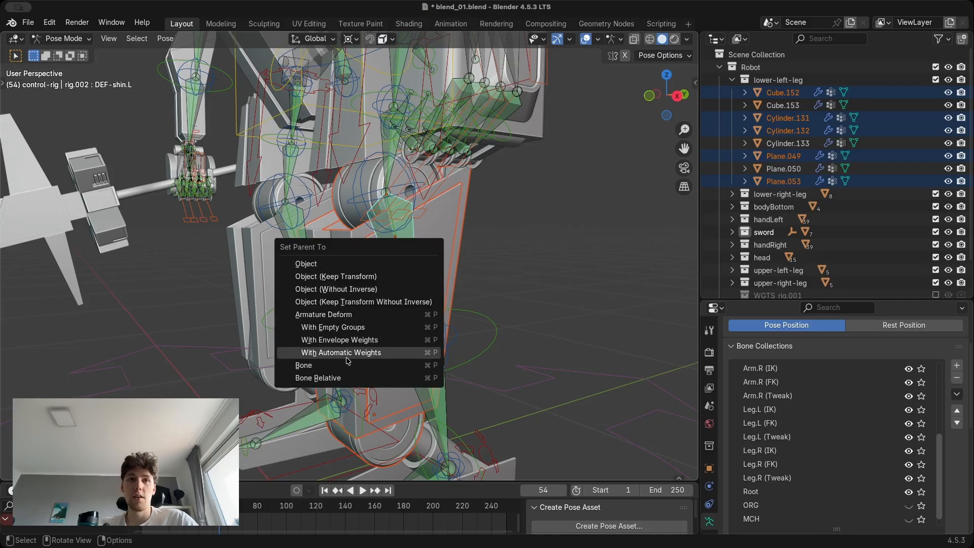
click(298, 366)
Test the left shin parenting by moving the left foot IK control in Pose Mode, then cancel the move.
middle_drag(370, 326, 450, 321)
key(ctrl+Tab)
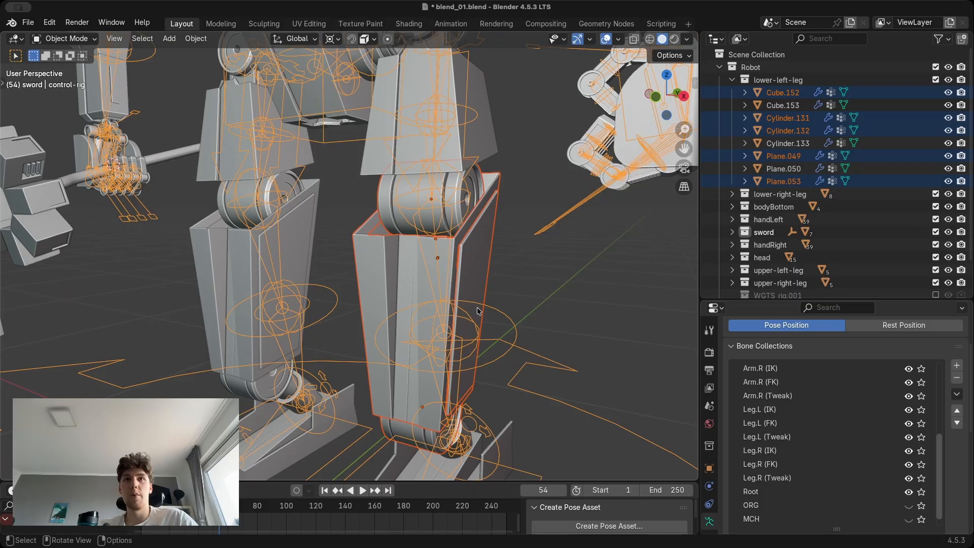
middle_drag(552, 342, 471, 352)
key(ctrl+Tab)
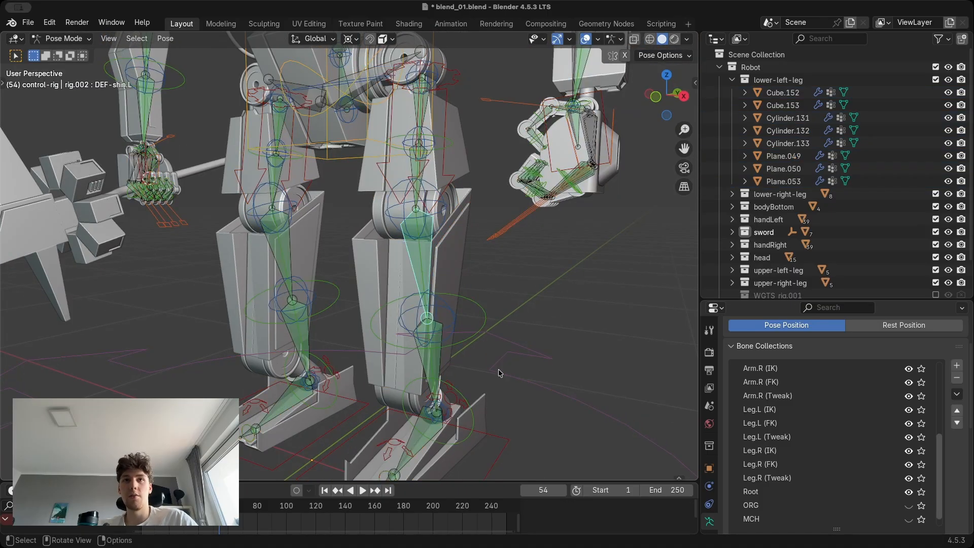
middle_drag(492, 398, 497, 428)
click(497, 428)
key(g)
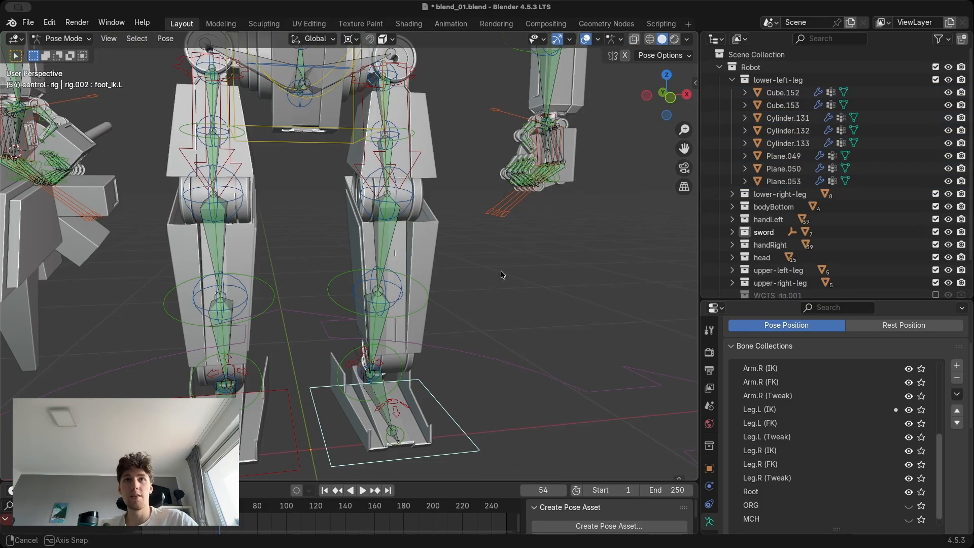
middle_drag(501, 274, 485, 246)
key(g)
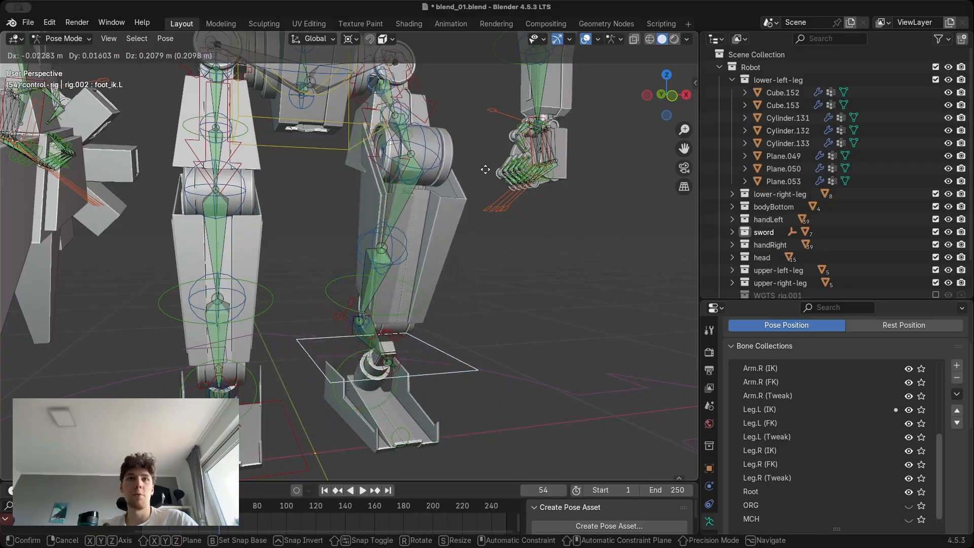
middle_drag(447, 204, 392, 216)
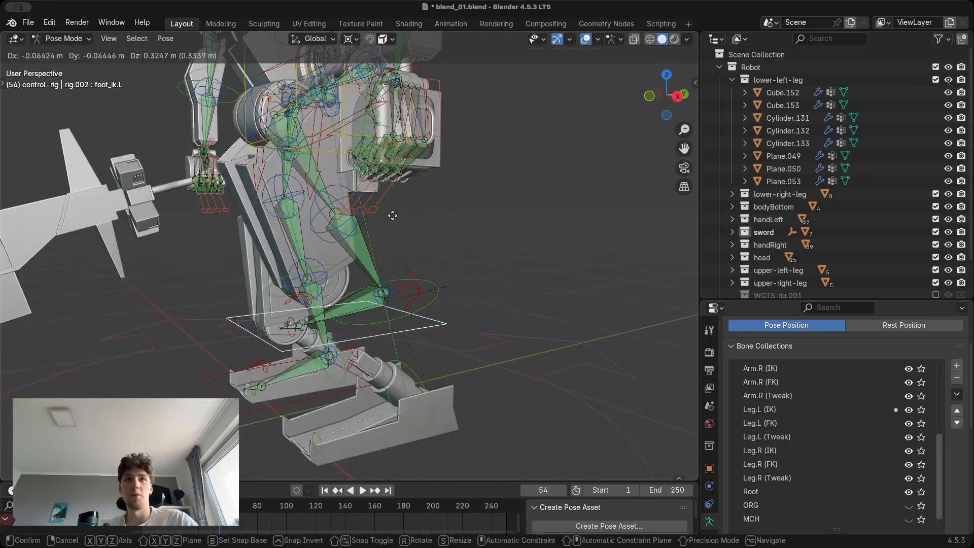
right_click(416, 227)
Return to Object Mode and select all the meshes in the lower-left-leg collection.
middle_drag(414, 264, 454, 282)
shift+middle_drag(535, 327, 520, 301)
key(ctrl+Tab)
shift+middle_drag(435, 375, 431, 309)
scroll(438, 312, up, 2)
click(448, 321)
shift+middle_drag(490, 308, 471, 319)
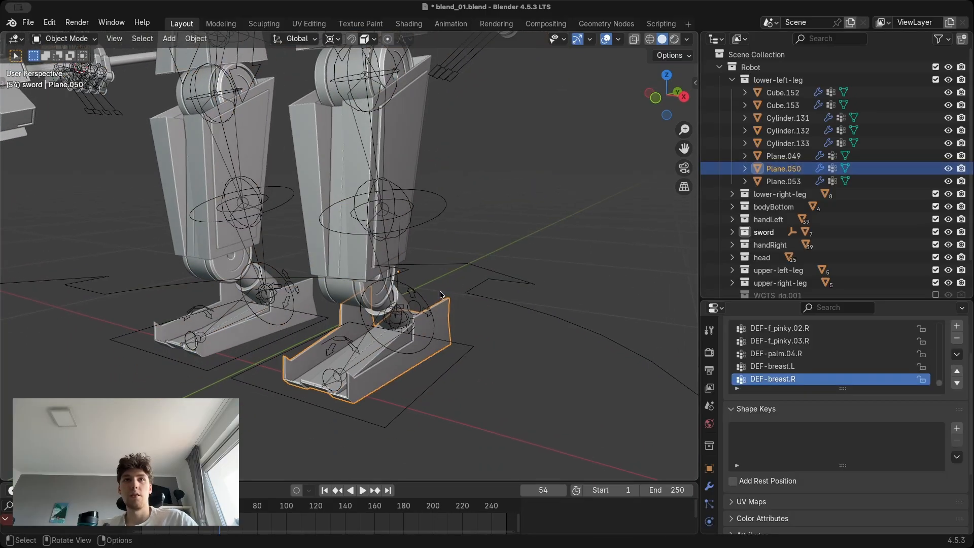
scroll(440, 295, up, 2)
click(784, 93)
shift+click(763, 181)
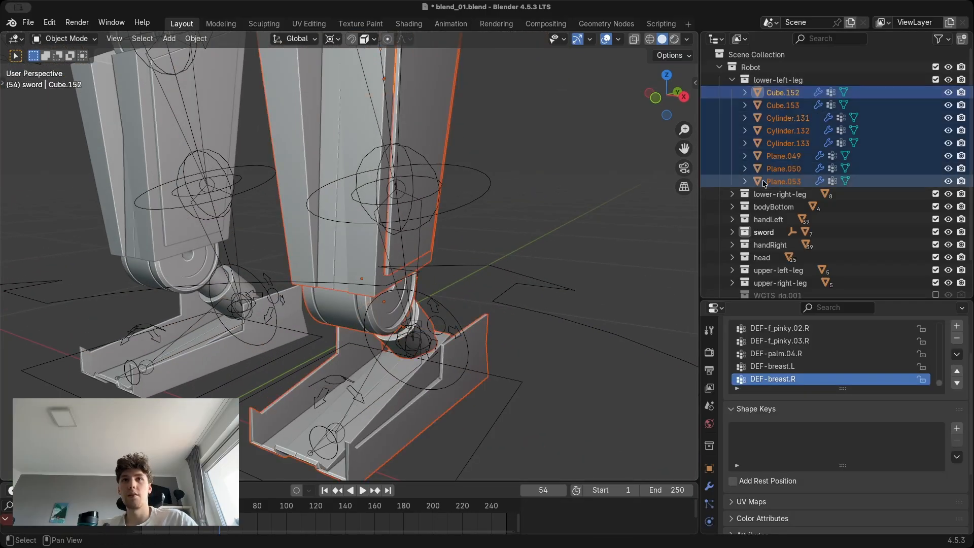
Reduce the selection to the left foot mesh Plane.050 and the ankle mesh Cylinder.133.
scroll(417, 231, down, 3)
shift+middle_drag(416, 229, 440, 253)
middle_drag(441, 253, 447, 251)
ctrl+drag(296, 116, 436, 220)
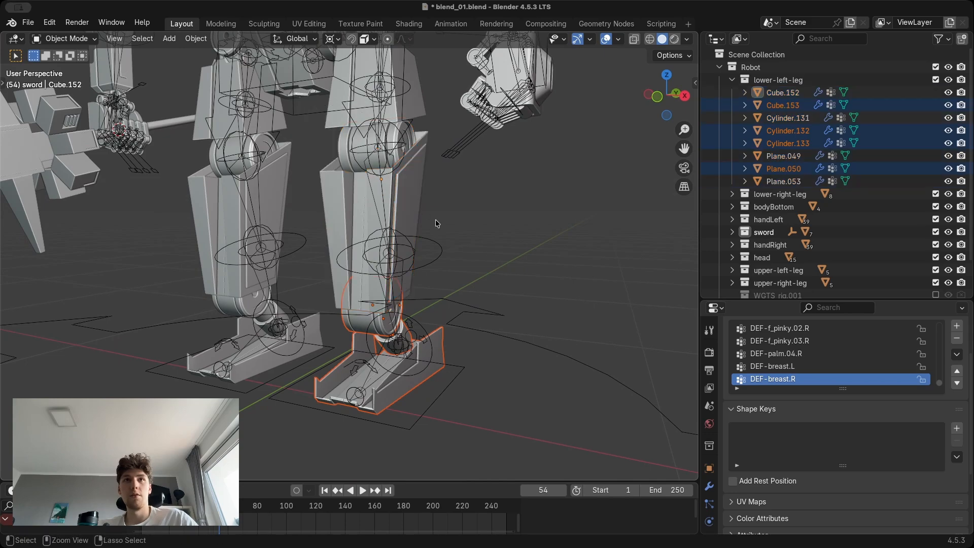
middle_drag(436, 219, 378, 225)
ctrl+drag(300, 246, 331, 275)
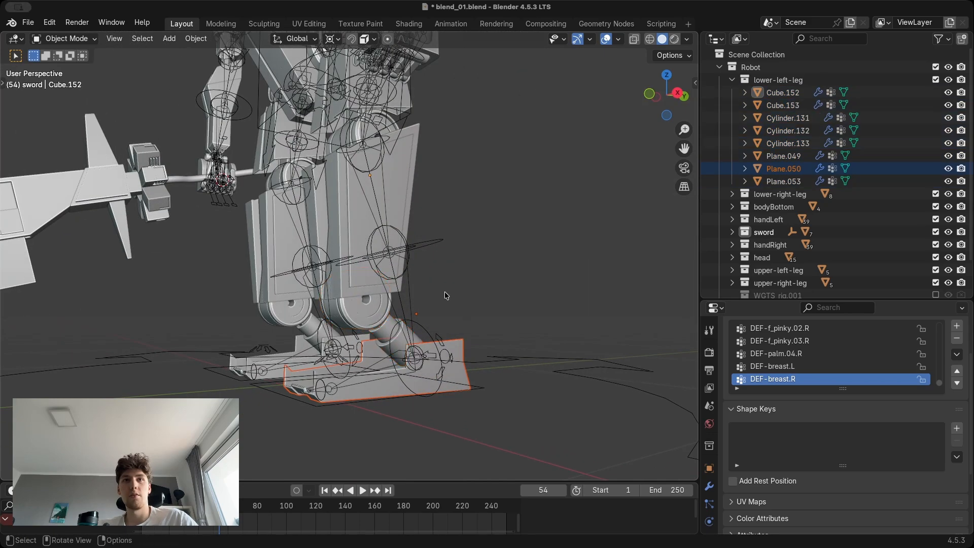
middle_drag(446, 295, 471, 303)
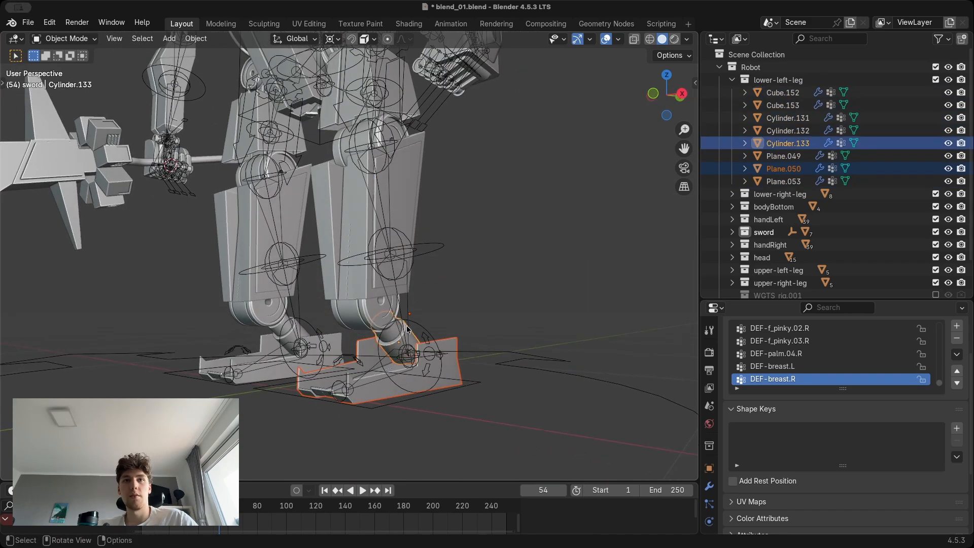
scroll(406, 328, up, 2)
middle_drag(406, 329, 428, 322)
Add the control-rig to the selection and parent the foot and ankle meshes to the DEF-foot.L bone using Bone parenting.
shift+click(455, 239)
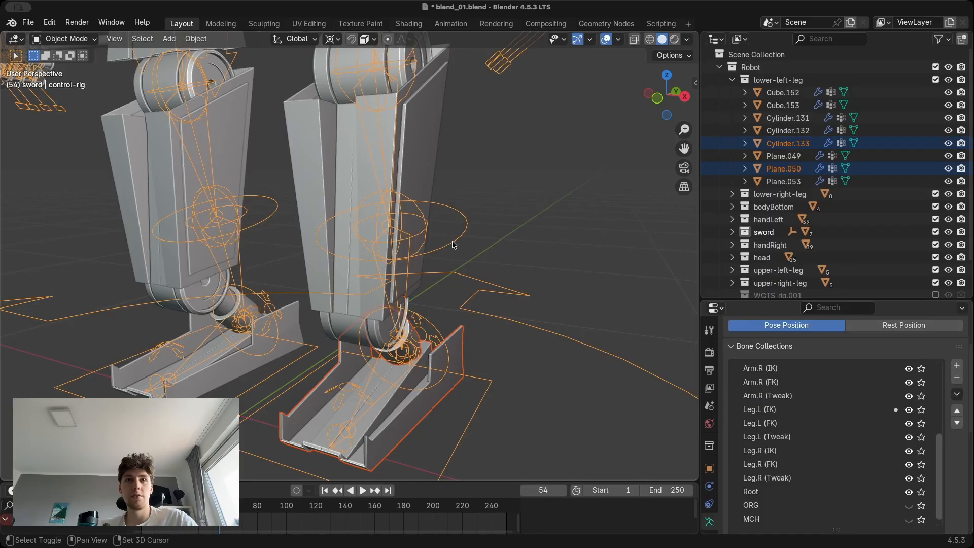
key(ctrl+Tab)
mouse_move(461, 309)
middle_down()
mouse_move(413, 330)
mouse_move(463, 310)
middle_up()
click(401, 339)
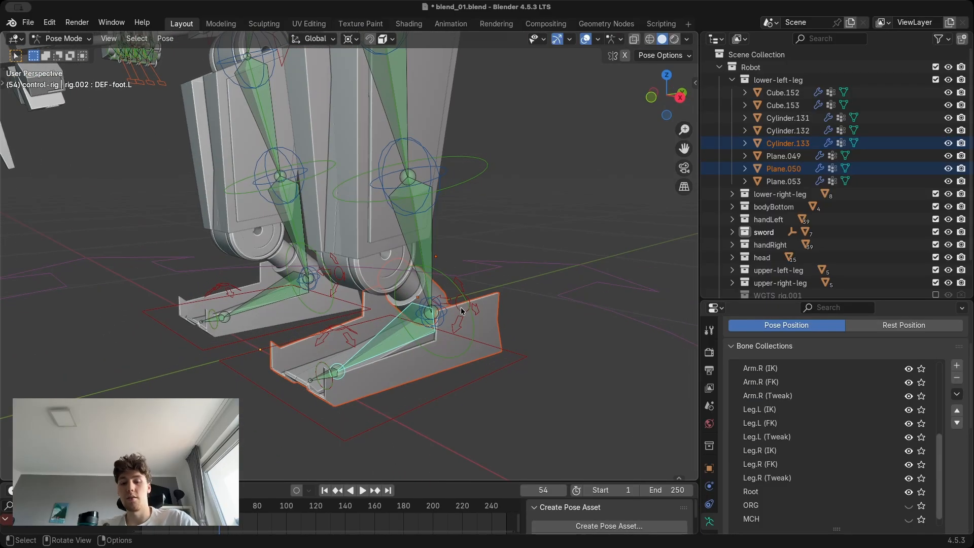
key(ctrl+p)
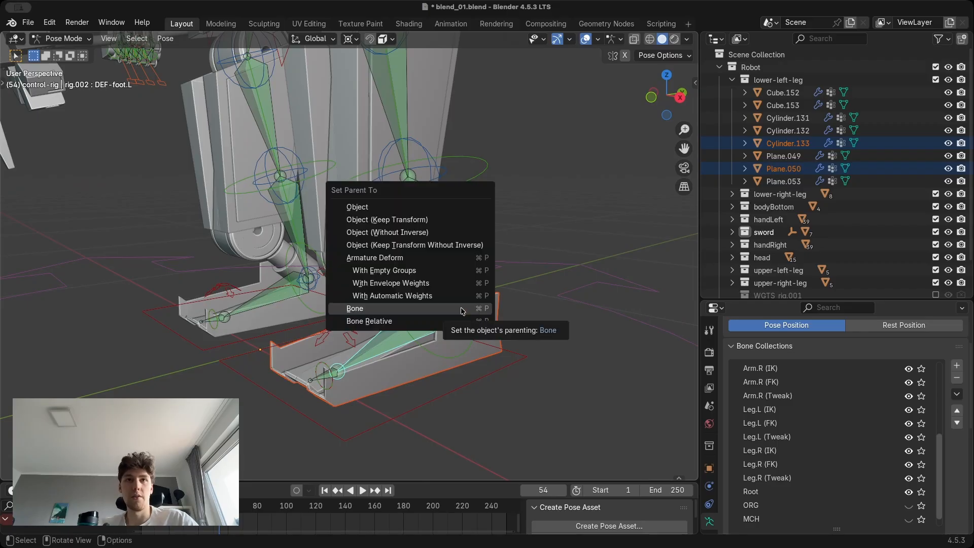
click(461, 309)
Test the left foot parenting by moving the foot IK control in Pose Mode, then cancel the move.
key(ctrl+Tab)
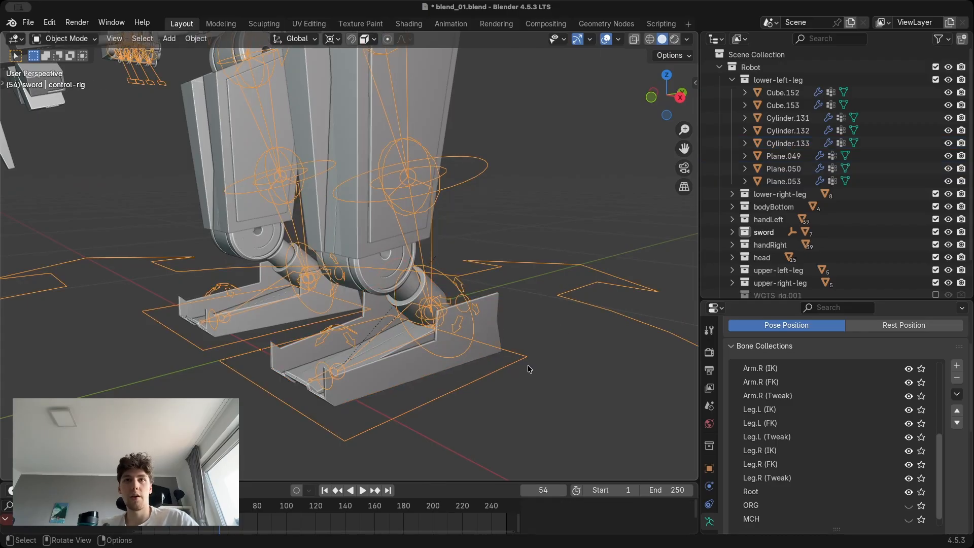
key(ctrl+Tab)
click(510, 364)
middle_drag(436, 339, 406, 314)
key(g)
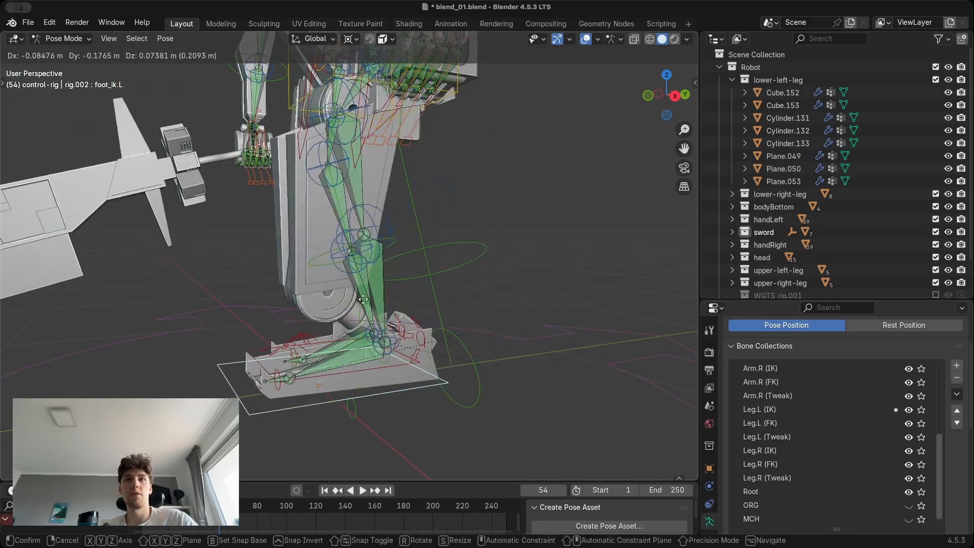
right_click(365, 270)
In Object Mode, select the left ankle meshes Cylinder.133 and Cube.153.
shift+middle_drag(365, 270, 418, 280)
scroll(413, 269, down, 2)
scroll(418, 280, up, 2)
shift+middle_drag(456, 330, 439, 291)
scroll(430, 329, up, 2)
key(ctrl+Tab)
click(429, 327)
scroll(432, 326, down, 3)
key(g)
right_click(465, 290)
scroll(463, 289, up, 3)
scroll(488, 279, down, 2)
scroll(410, 243, up, 3)
shift+click(393, 216)
scroll(393, 217, down, 3)
Add the control-rig to the selection and parent both ankle meshes to the DEF-shin.L bone using Bone parenting.
shift+click(478, 229)
key(ctrl+Tab)
scroll(451, 236, down, 3)
click(385, 201)
key(ctrl+p)
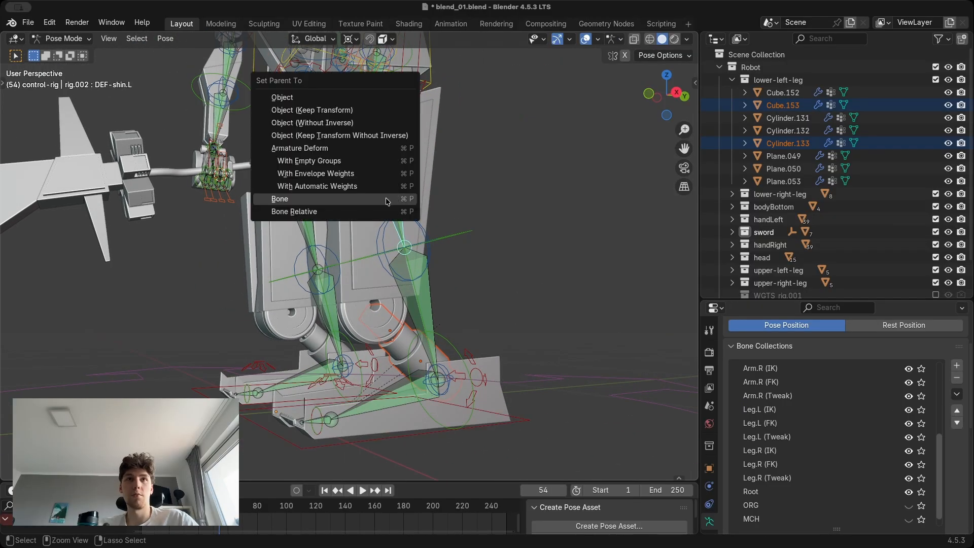
click(387, 199)
Test the left ankle parenting by moving the left foot IK control, then cancel the move.
key(ctrl+Tab)
key(ctrl+Tab)
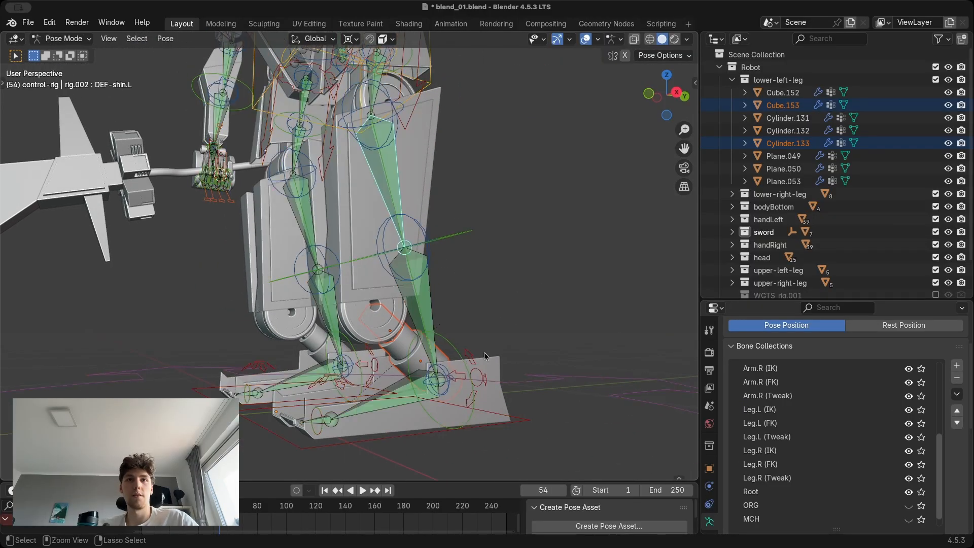
click(432, 433)
scroll(432, 433, down, 2)
middle_drag(432, 431, 479, 421)
key(g)
right_click(372, 294)
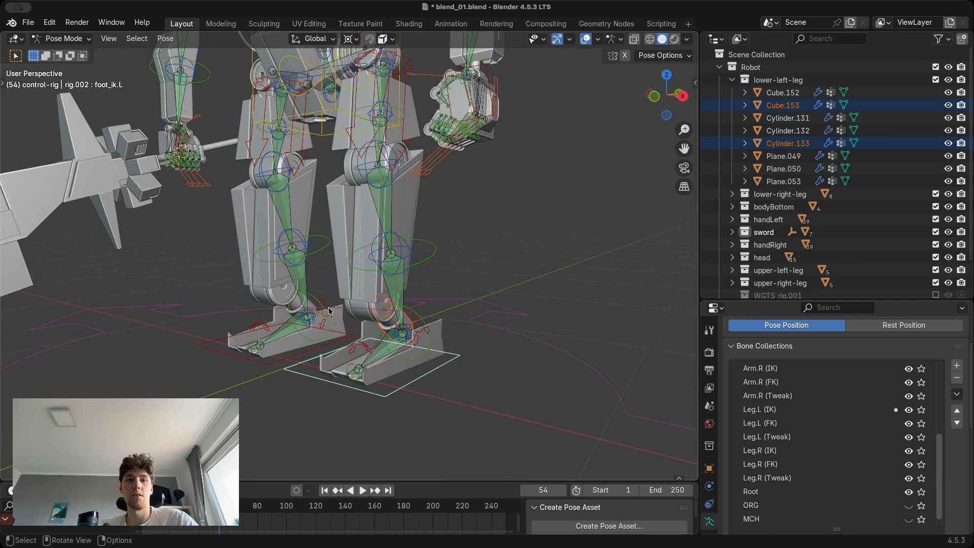
Hide the viewport overlays and test the left lower leg by moving the foot IK control, cancelling each move.
middle_drag(329, 309, 450, 282)
click(587, 39)
key(g)
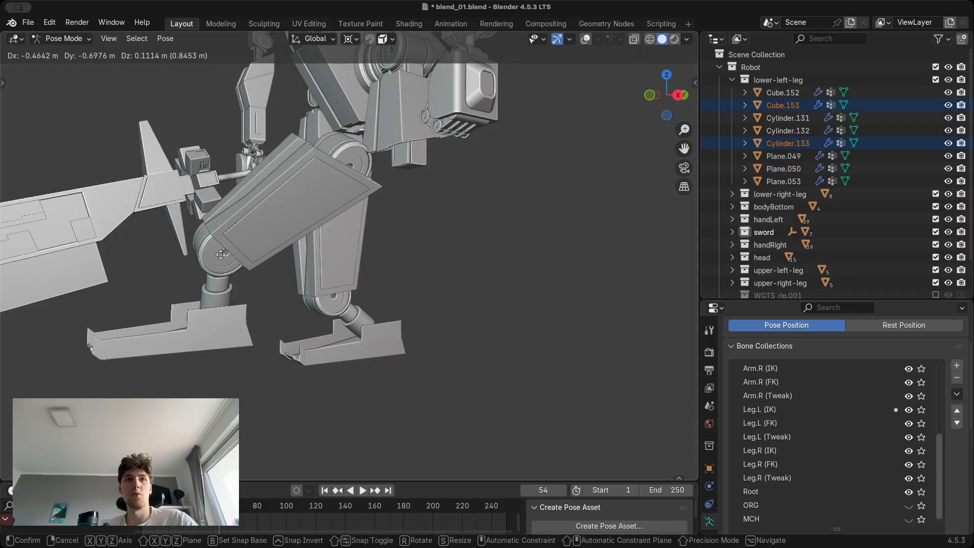
right_click(320, 238)
middle_drag(321, 237, 411, 246)
key(g)
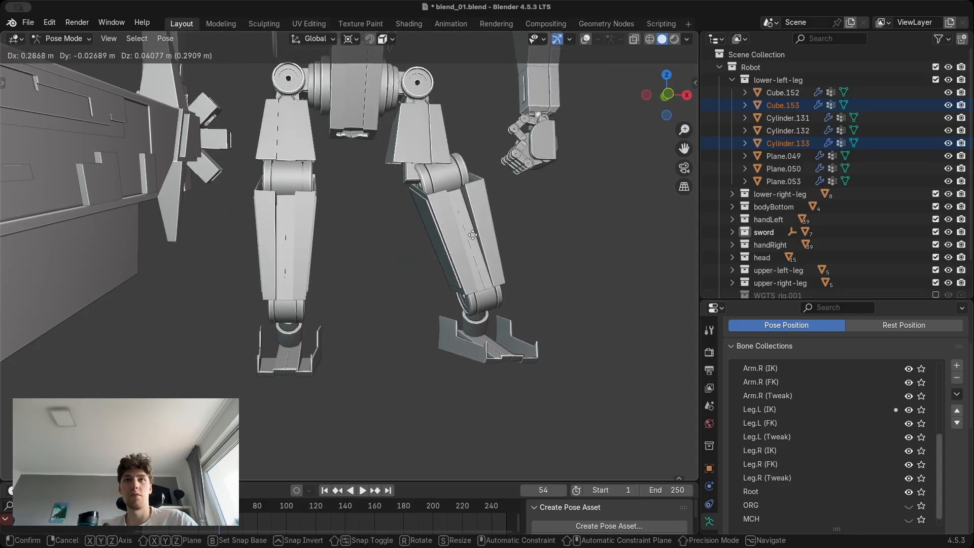
right_click(451, 263)
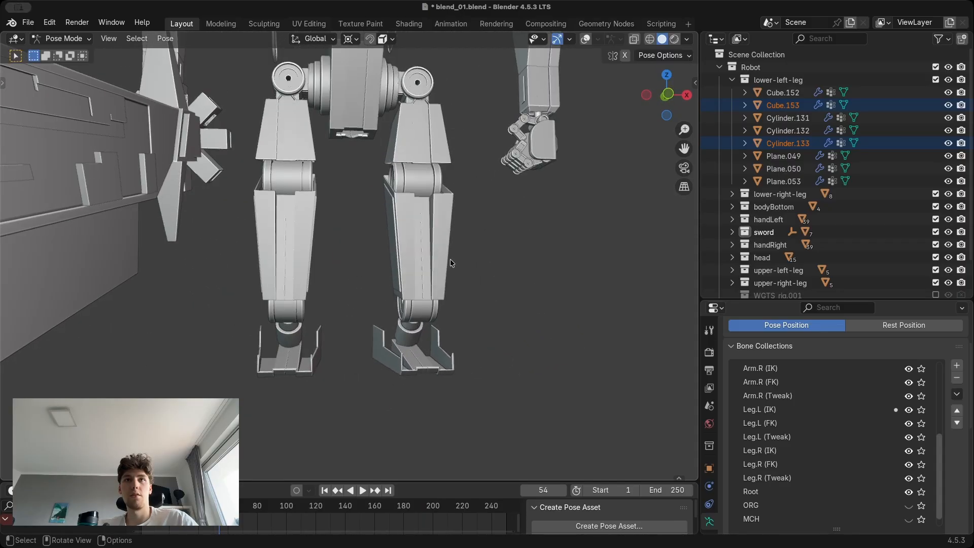
Show the viewport overlays again and return the control-rig to Pose Mode.
middle_drag(470, 250, 576, 57)
click(606, 39)
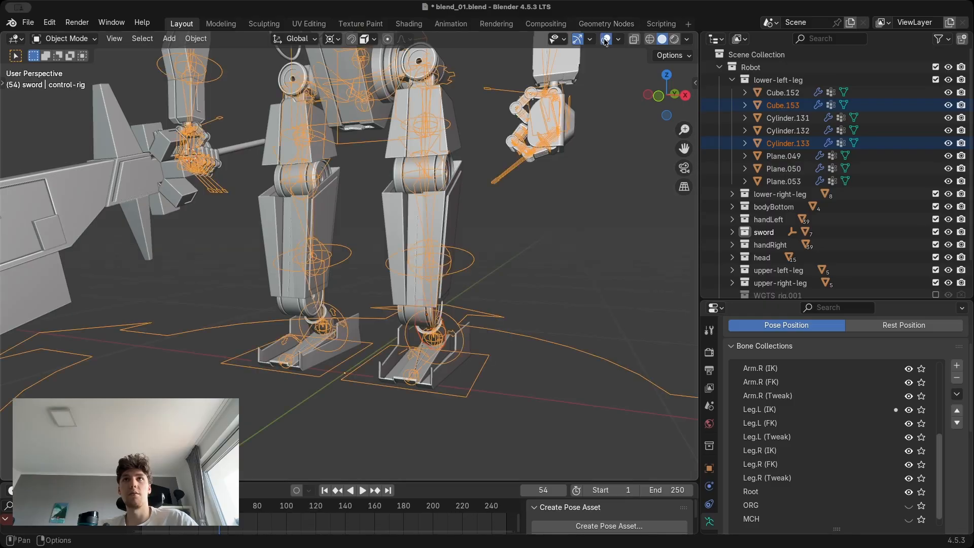
shift+middle_drag(489, 127, 472, 199)
key(ctrl+Tab)
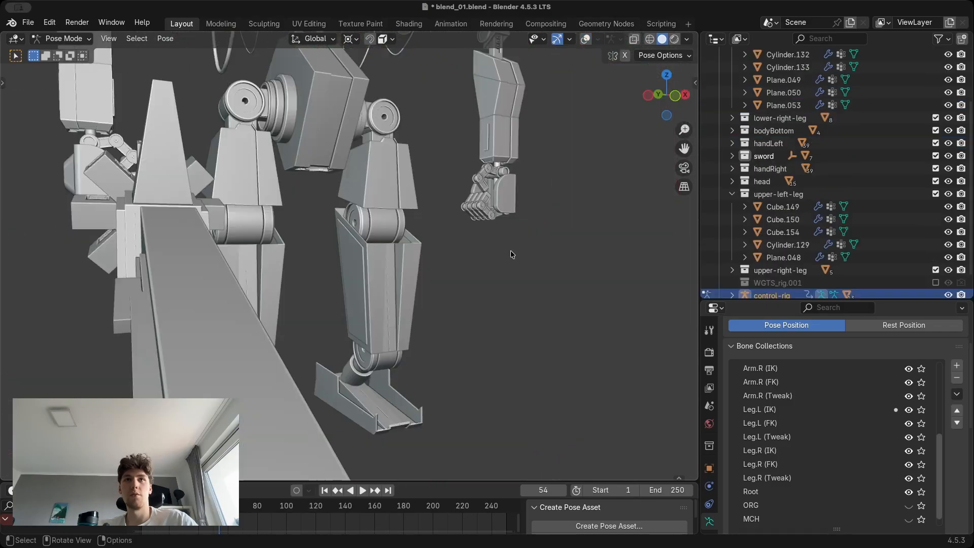
Test the left leg meshes with the overlays hidden by moving the left foot IK control twice.
middle_drag(511, 250, 360, 188)
key(g)
click(390, 242)
key(g)
click(506, 206)
click(403, 220)
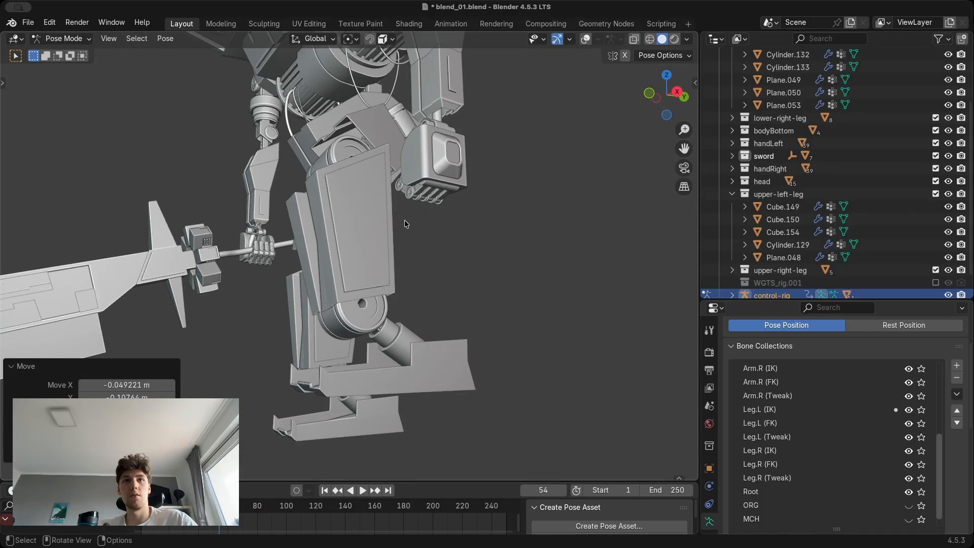
Test the left ankle by rotating the foot IK control freely with Trackball rotation.
key(r)
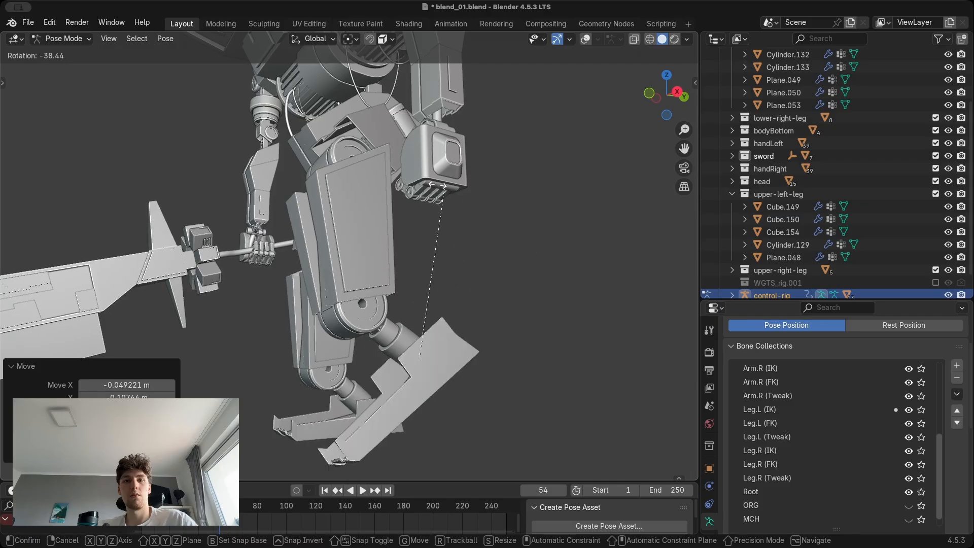
key(r)
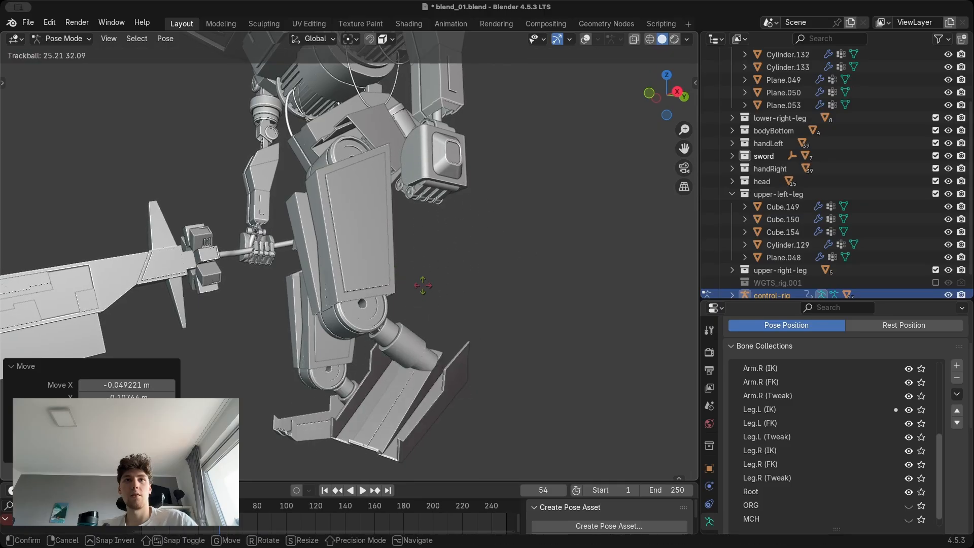
click(363, 278)
Check the left leg from the front by moving the foot IK control, trackball-rotating it and moving it outward.
middle_drag(363, 277, 450, 277)
key(g)
click(462, 265)
key(r)
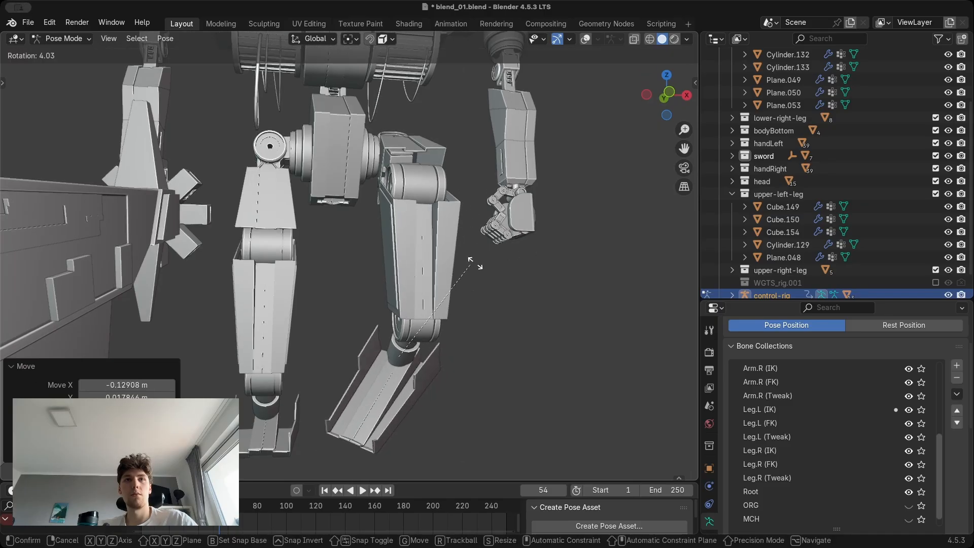
key(r)
click(489, 272)
key(g)
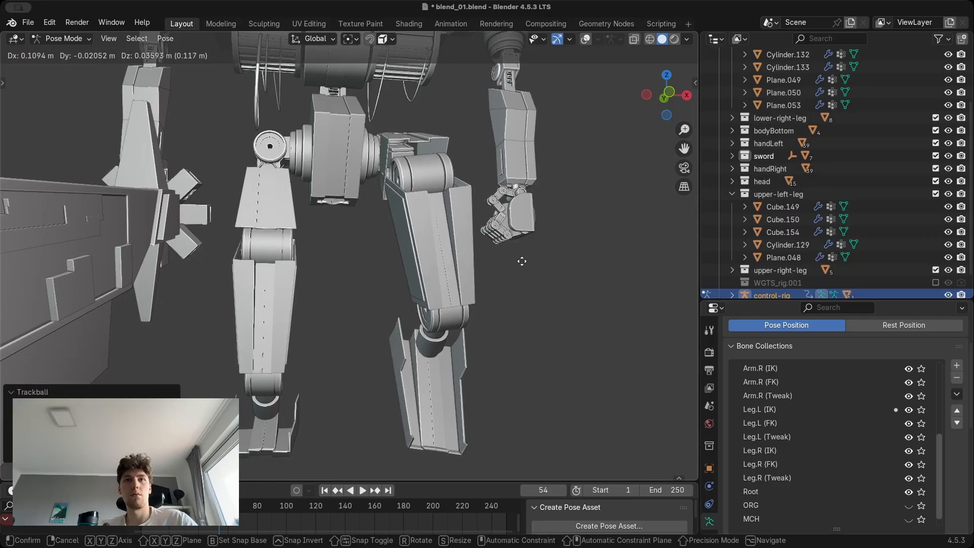
click(525, 261)
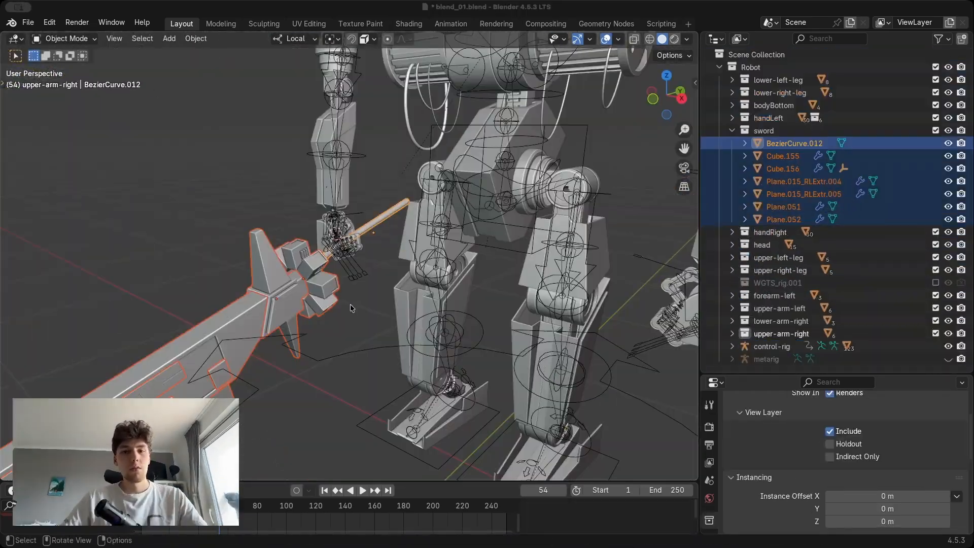
Add the control-rig to the selected sword meshes, parent them to DEF-hand.R using Bone parenting, and deselect everything in Object Mode.
middle_drag(360, 305, 334, 313)
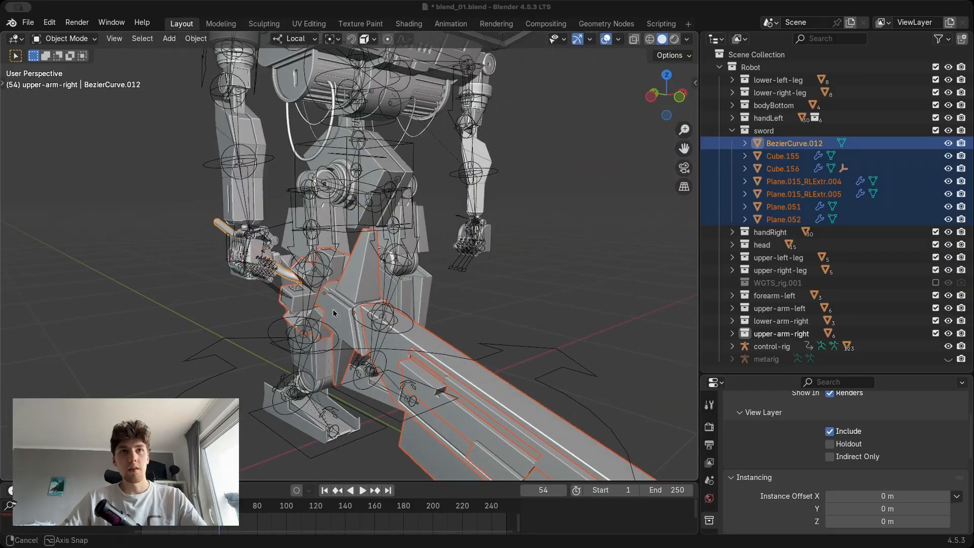
click(272, 153)
key(ctrl+Tab)
middle_drag(282, 235, 287, 220)
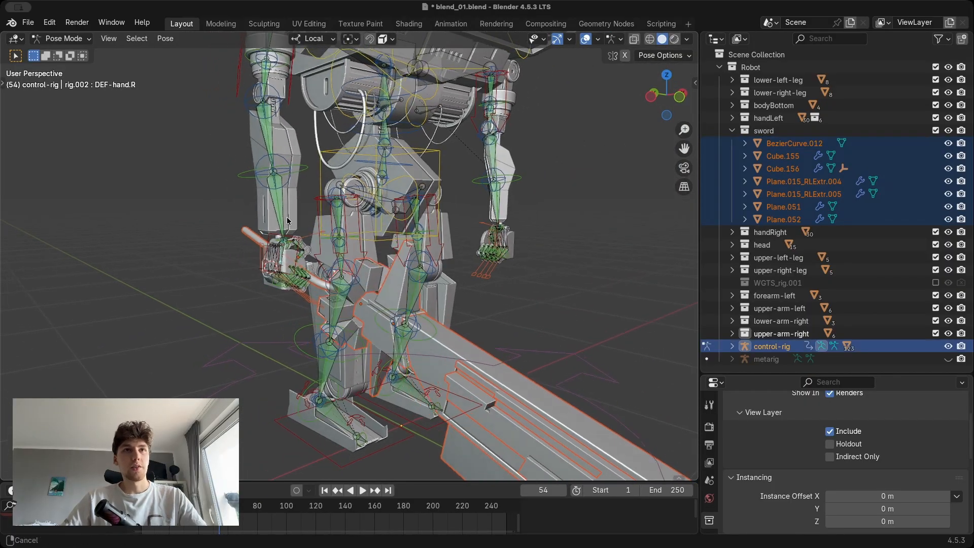
scroll(304, 243, up, 2)
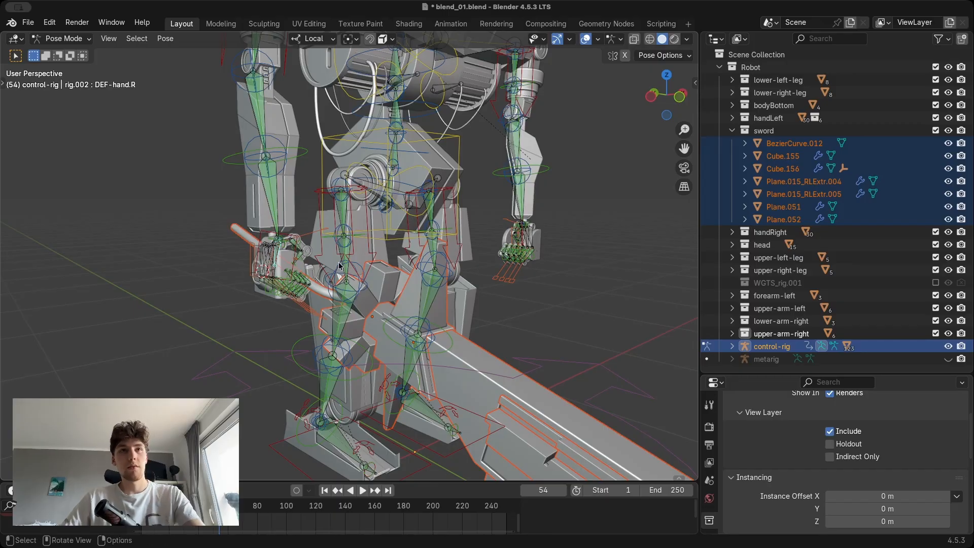
scroll(283, 263, up, 3)
key(ctrl+p)
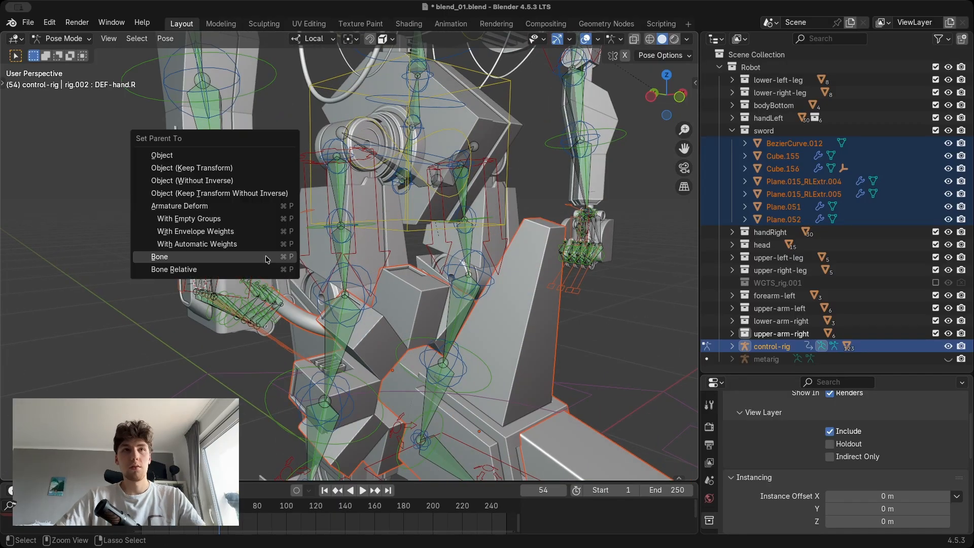
click(269, 260)
key(ctrl+Tab)
scroll(452, 241, down, 5)
click(454, 239)
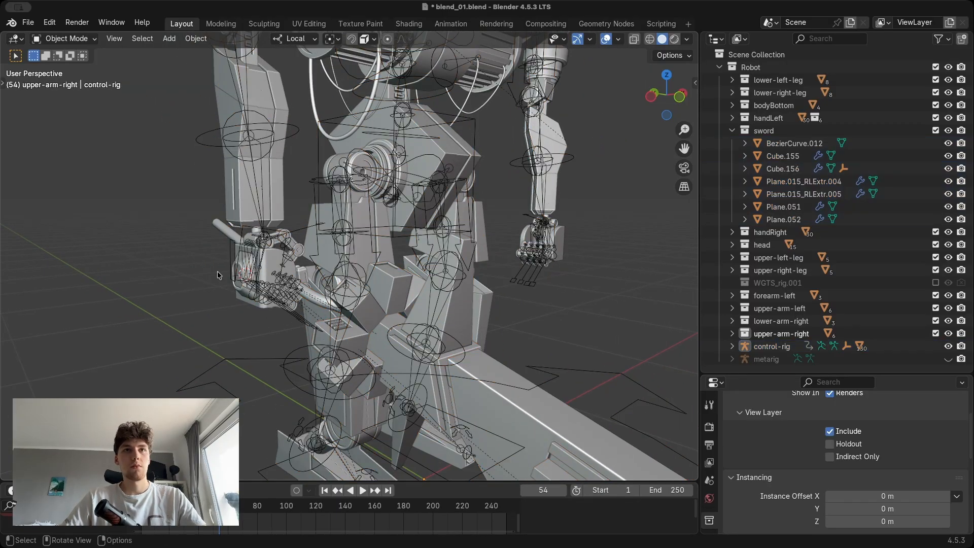
Put the control-rig in Pose Mode and test the whole robot by moving the torso control, then cancel the move.
middle_drag(458, 239, 395, 236)
click(395, 233)
key(ctrl+Tab)
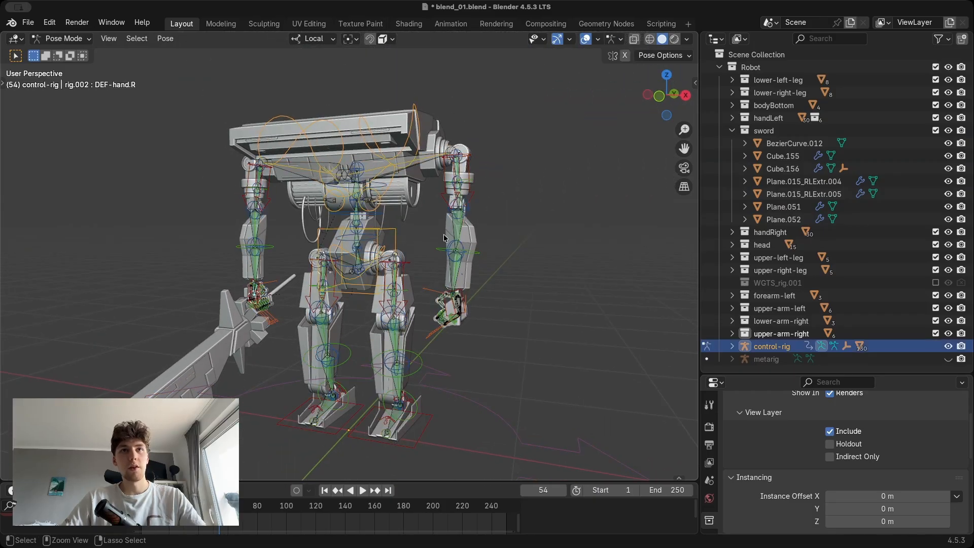
click(395, 238)
key(g)
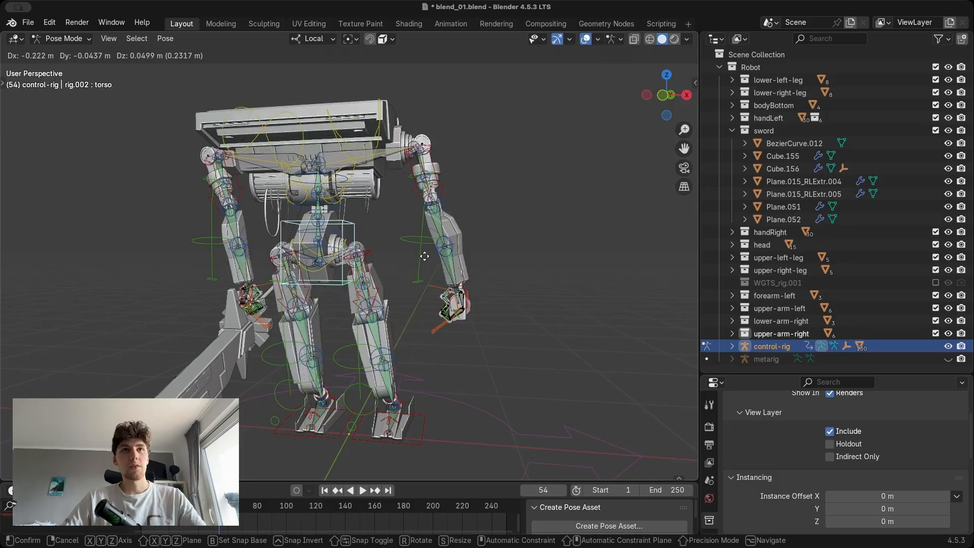
right_click(449, 240)
Enlarge the Properties editor and hide the DEF bone collection in the armature's data properties.
scroll(774, 425, down, 5)
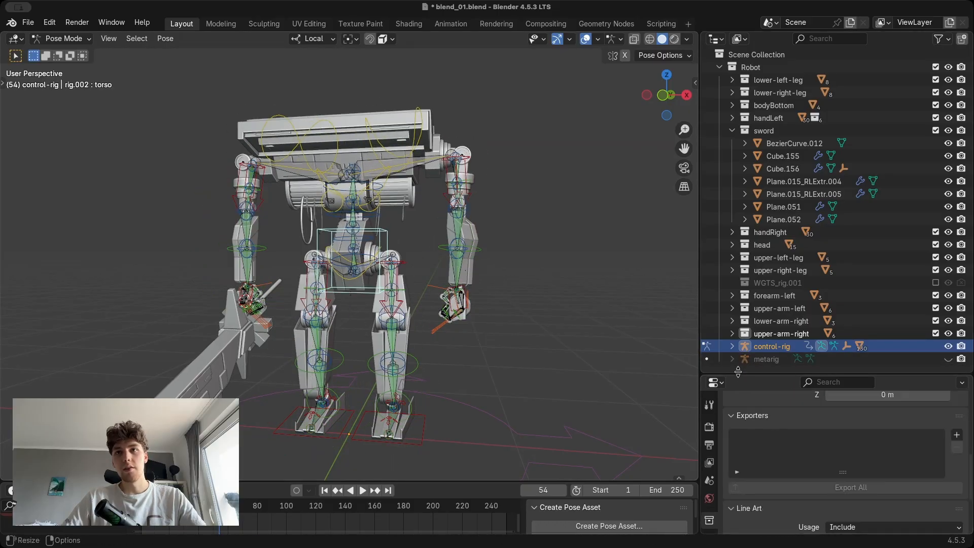
drag(738, 372, 738, 216)
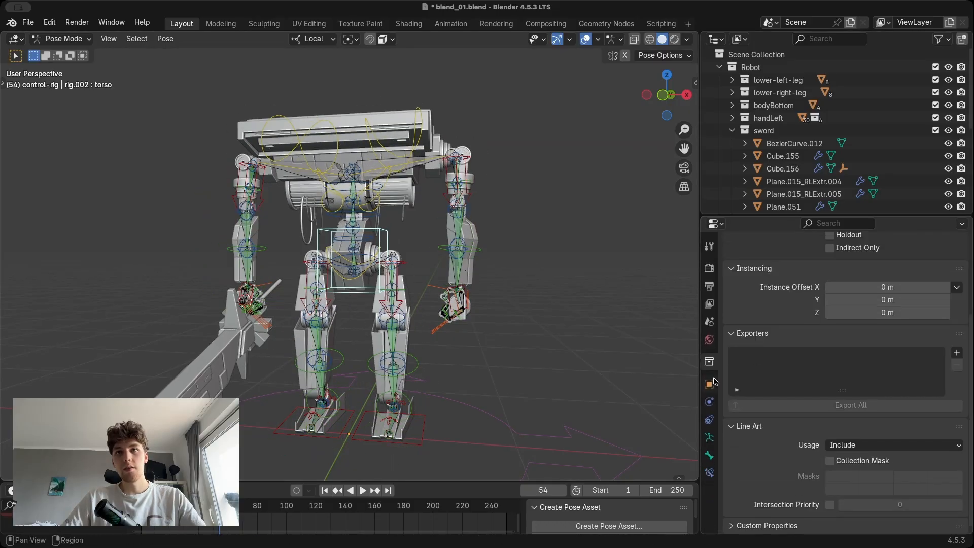
click(710, 439)
scroll(887, 370, down, 1)
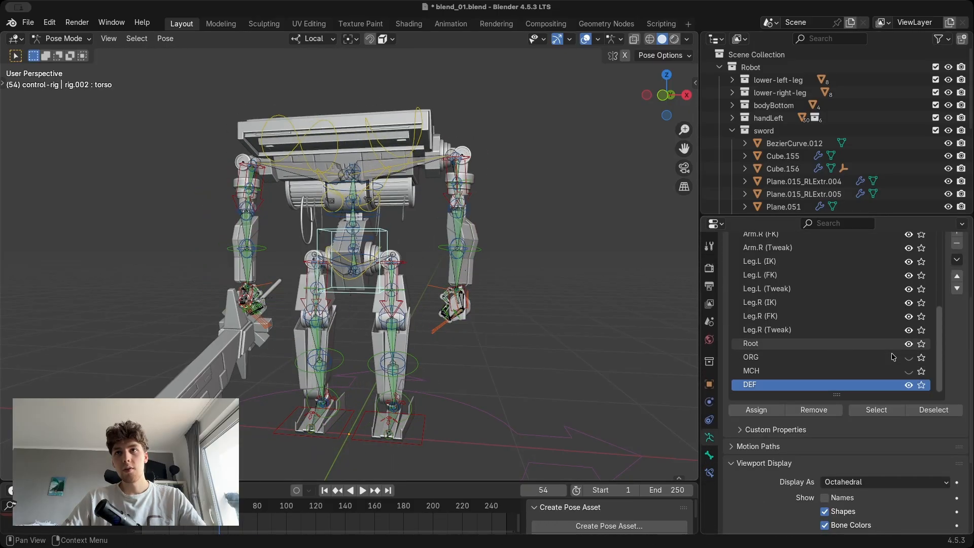
click(910, 385)
Move the torso control slightly so that both legs bend at the knees.
middle_drag(464, 295, 404, 269)
key(g)
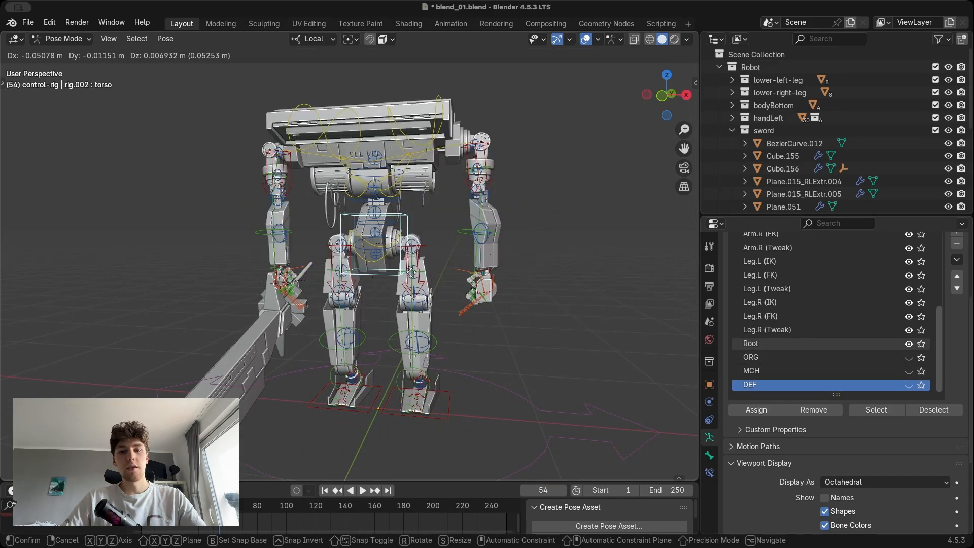
right_click(524, 323)
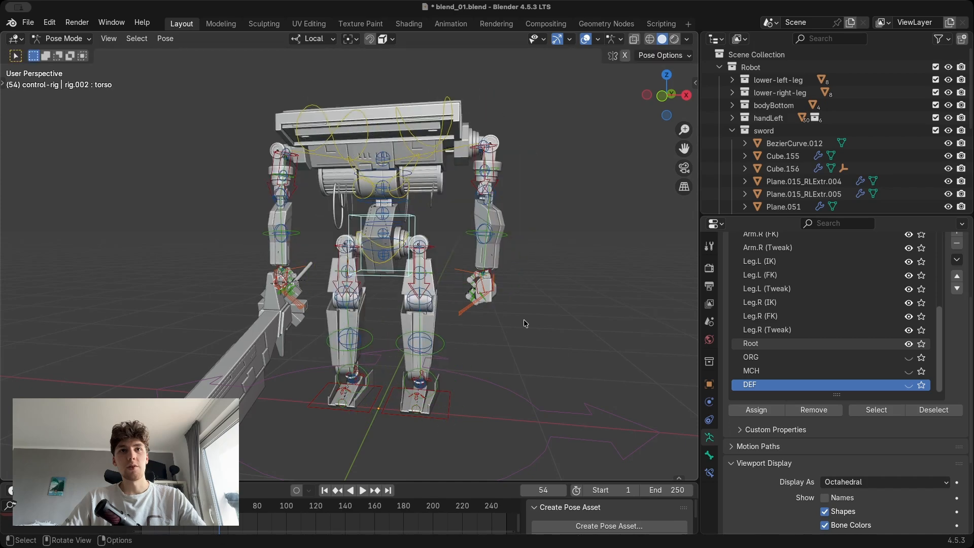
middle_drag(524, 323, 503, 329)
key(g)
click(517, 339)
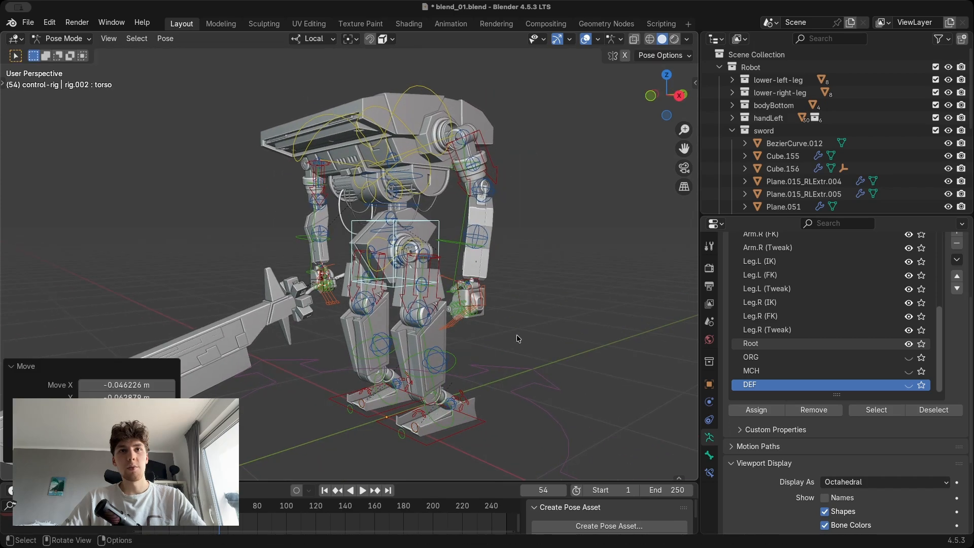
Move the foot_ik.L control about -0.28 m along its local Y axis.
click(445, 440)
middle_drag(445, 440, 496, 395)
key(g)
key(z)
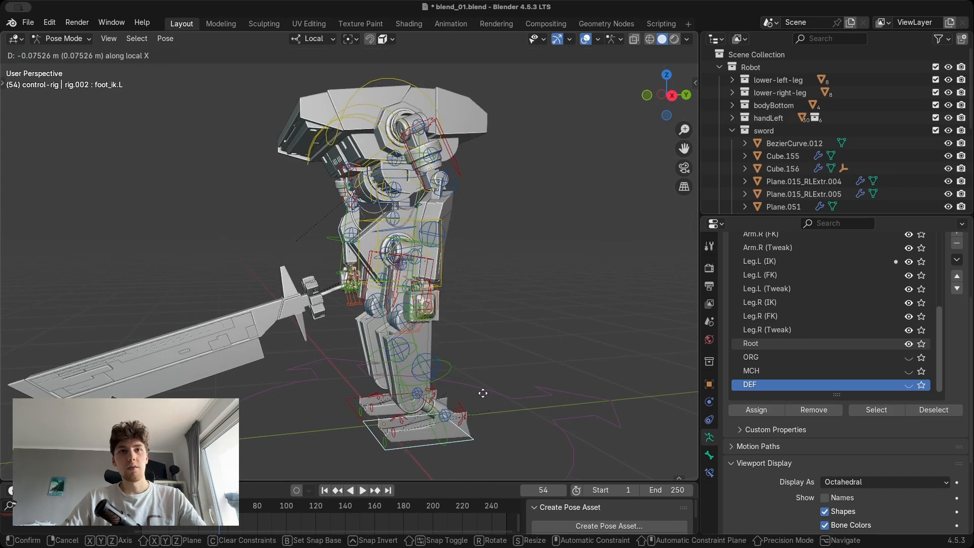
key(y)
click(445, 398)
Spread the robot's stance by moving the foot_ik.L and foot_ik.R controls outward.
middle_drag(409, 350, 484, 332)
key(g)
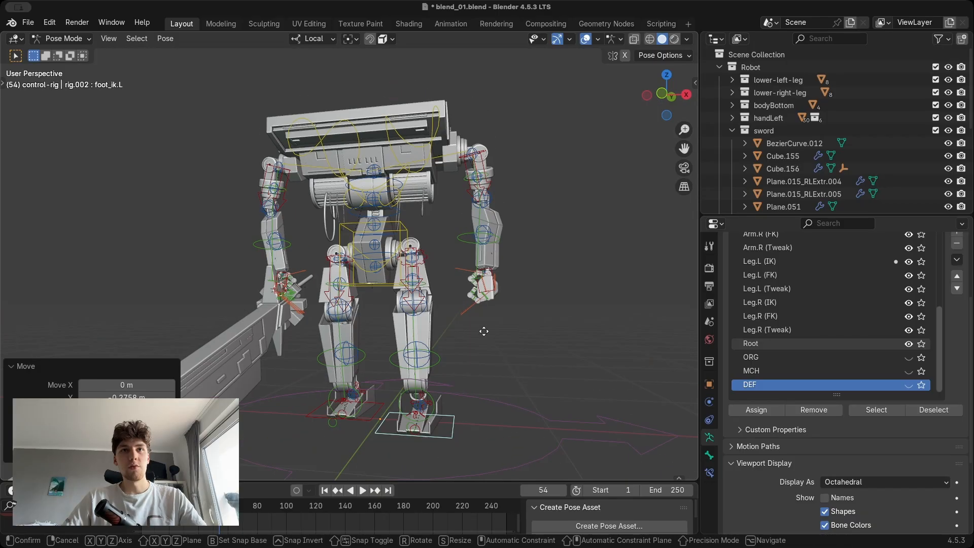
click(486, 333)
click(377, 410)
key(g)
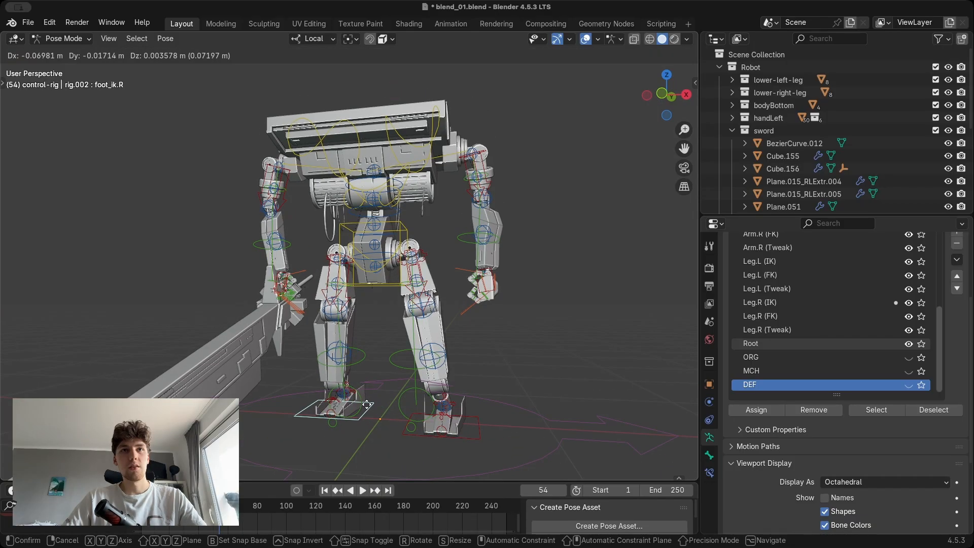
click(367, 404)
Select the hand_ik.L control and rotate the left hand freely with Trackball rotation.
middle_drag(367, 404, 447, 305)
click(447, 305)
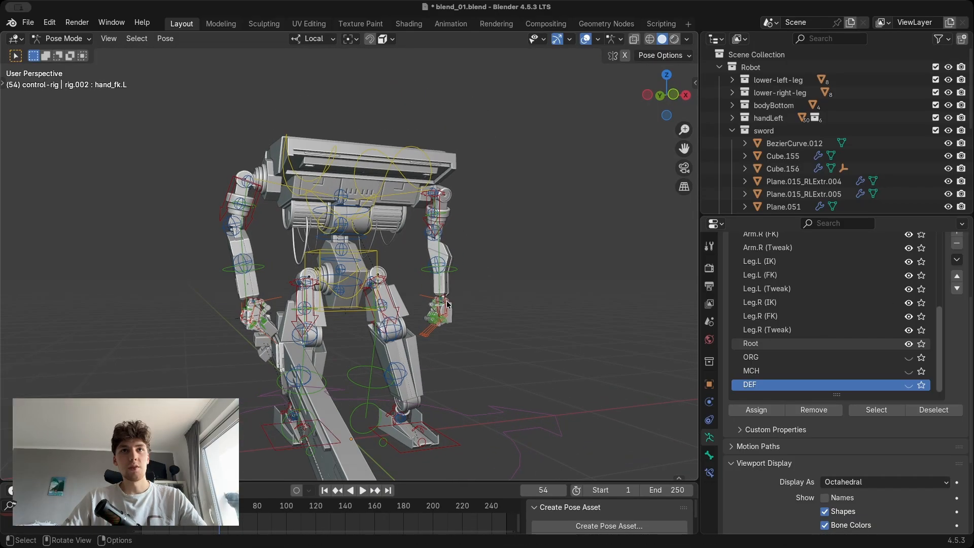
scroll(447, 304, up, 3)
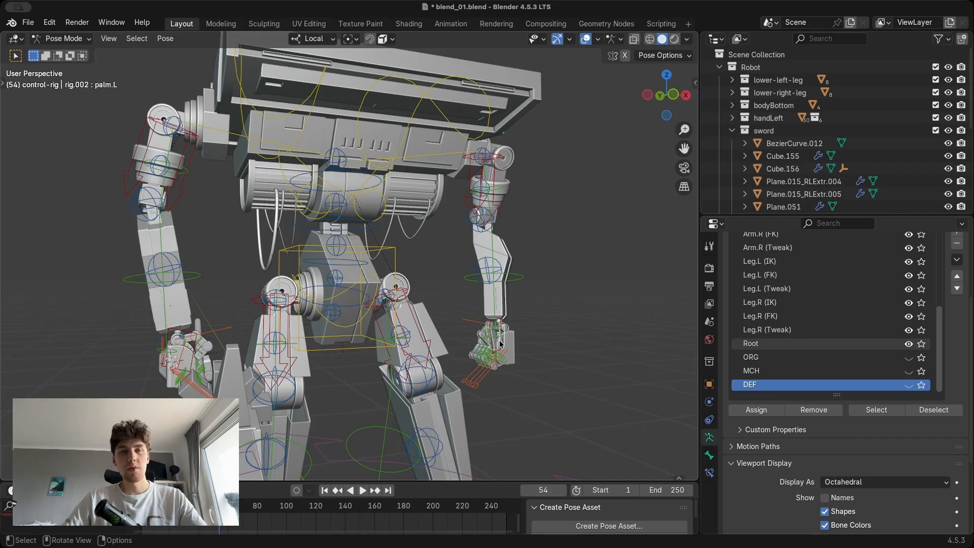
key(KP_Decimal)
middle_drag(500, 344, 432, 232)
scroll(456, 284, down, 7)
click(419, 231)
scroll(419, 232, up, 3)
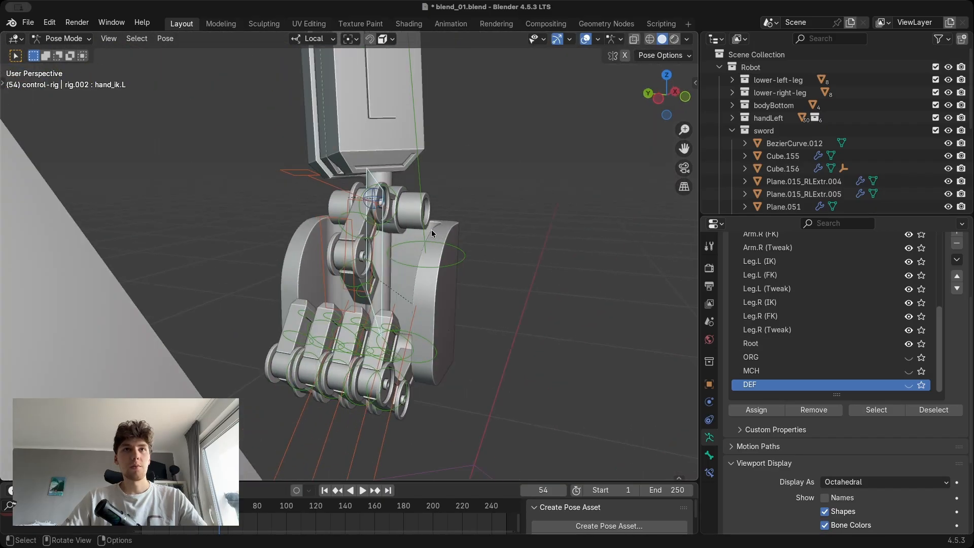
key(r)
key(r)
click(291, 204)
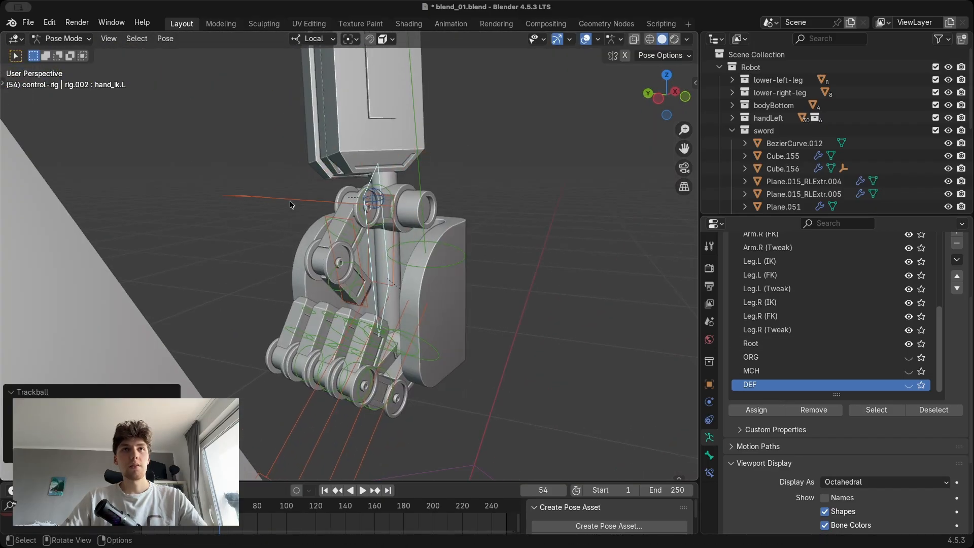
Select the left hand's thumb and finger master controls and scale them to about 1.307 along local Y to open the fingers.
click(290, 202)
middle_drag(290, 202, 396, 241)
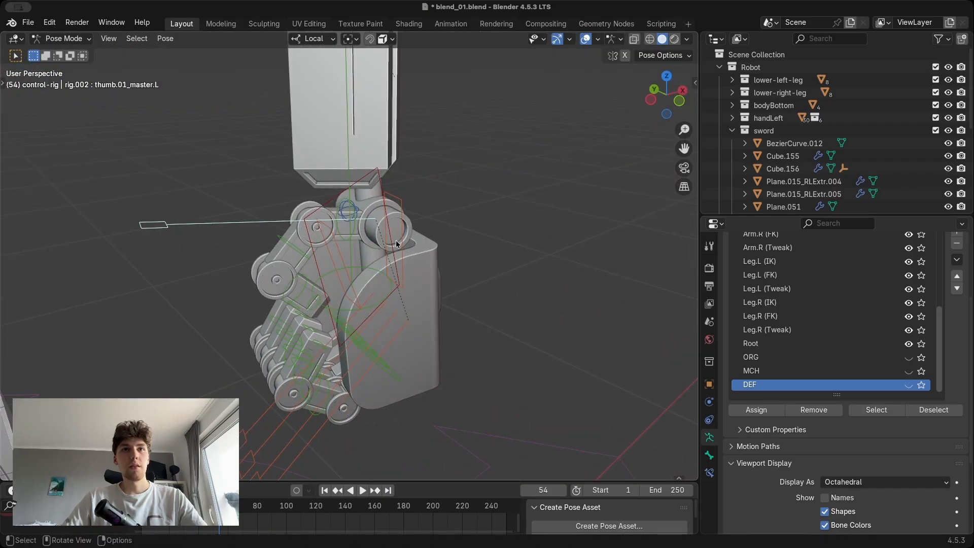
shift+click(295, 441)
middle_drag(315, 390, 425, 292)
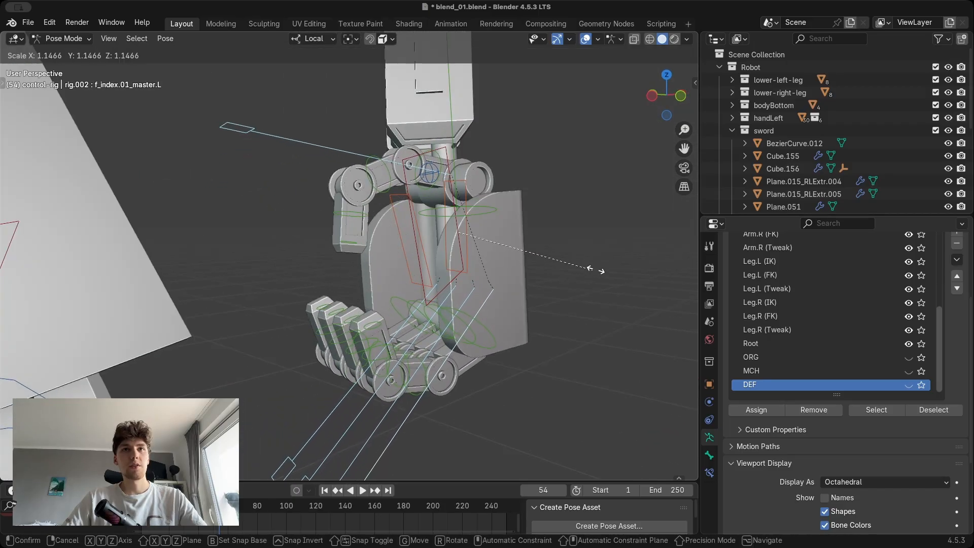
key(y)
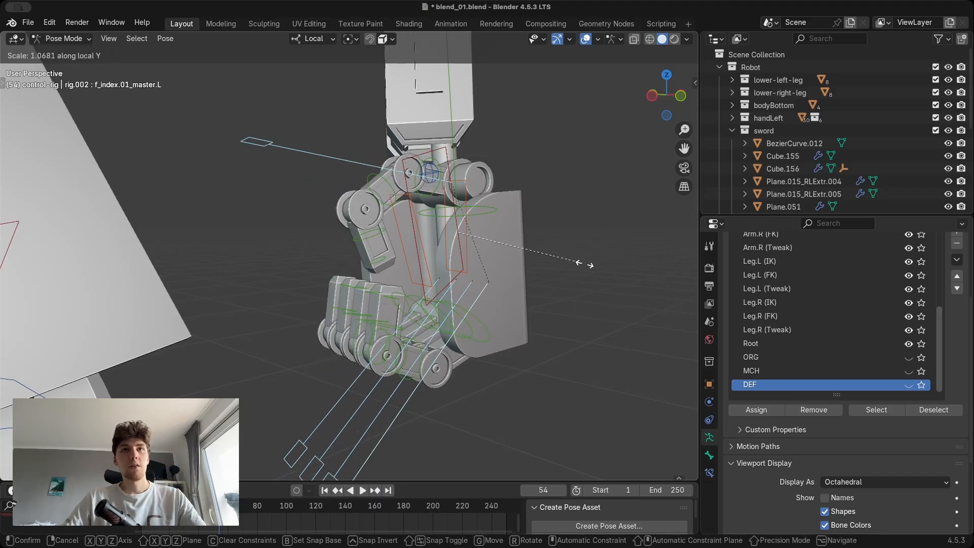
click(615, 253)
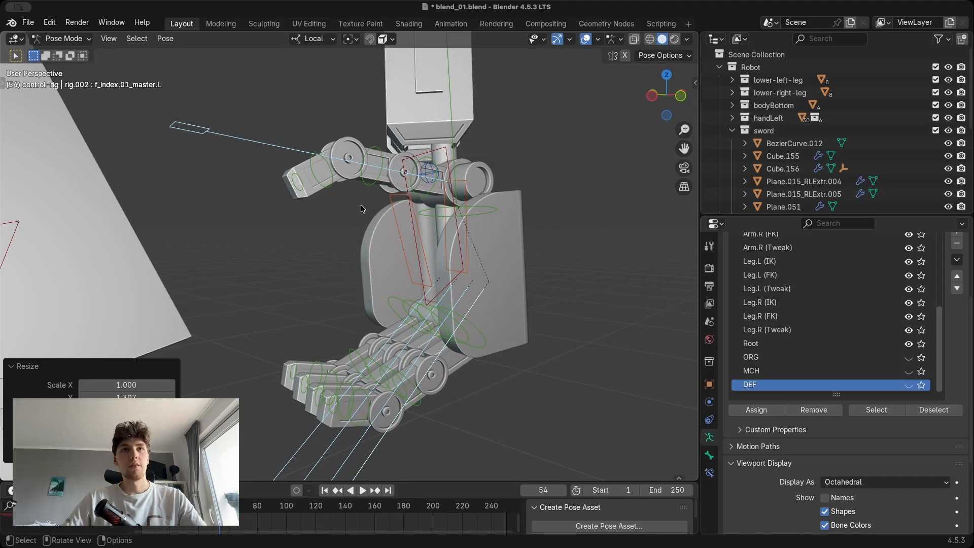
Select the thumb.03.L control and rotate the left thumb tip about 49°.
click(329, 176)
middle_drag(329, 175, 278, 188)
key(r)
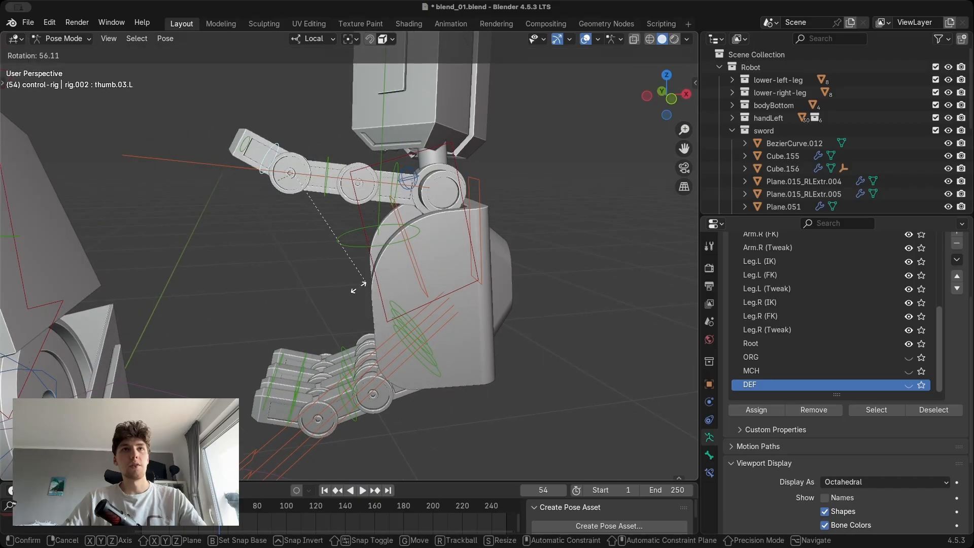
click(378, 268)
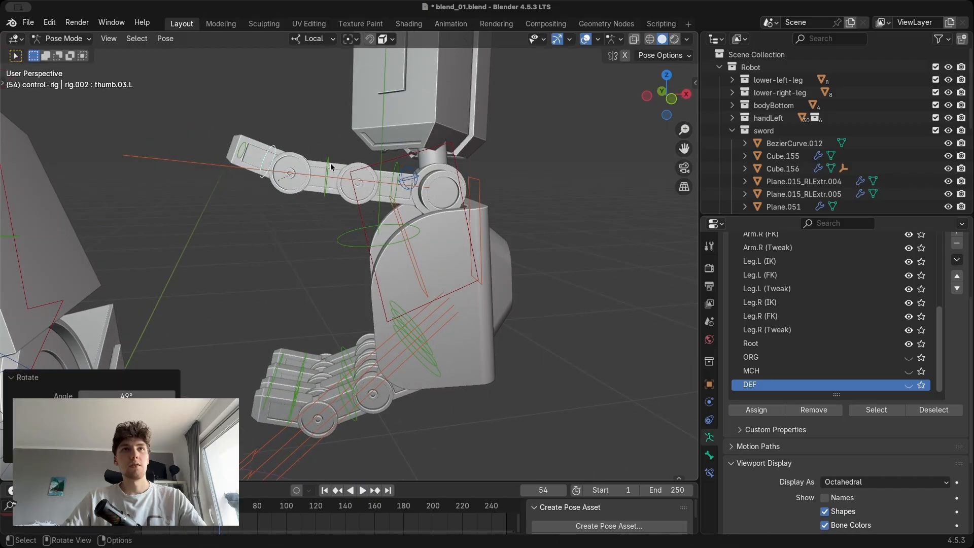
Rotate the upper_arm_ik.R control about 81.4° and reposition the right hand with the hand_ik.R control.
key(r)
click(349, 352)
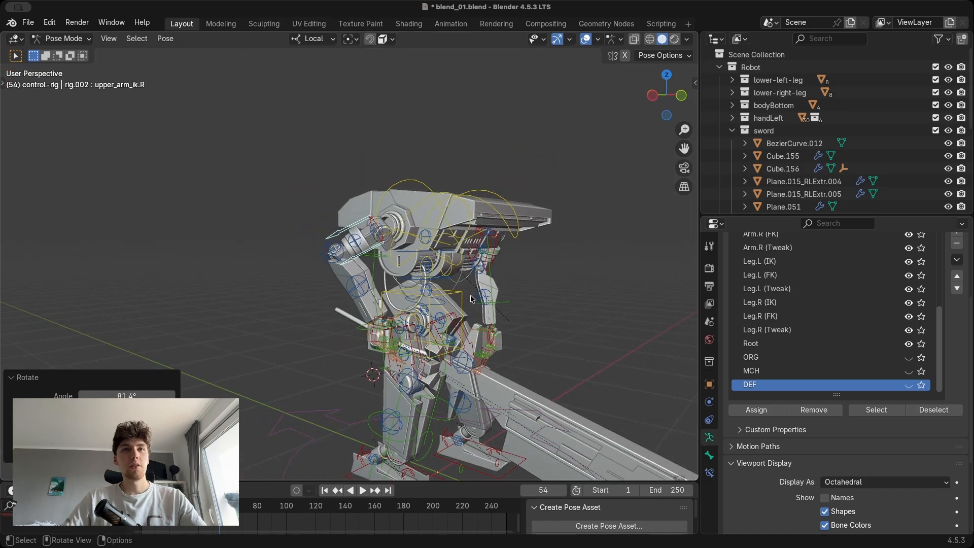
middle_drag(470, 294, 351, 174)
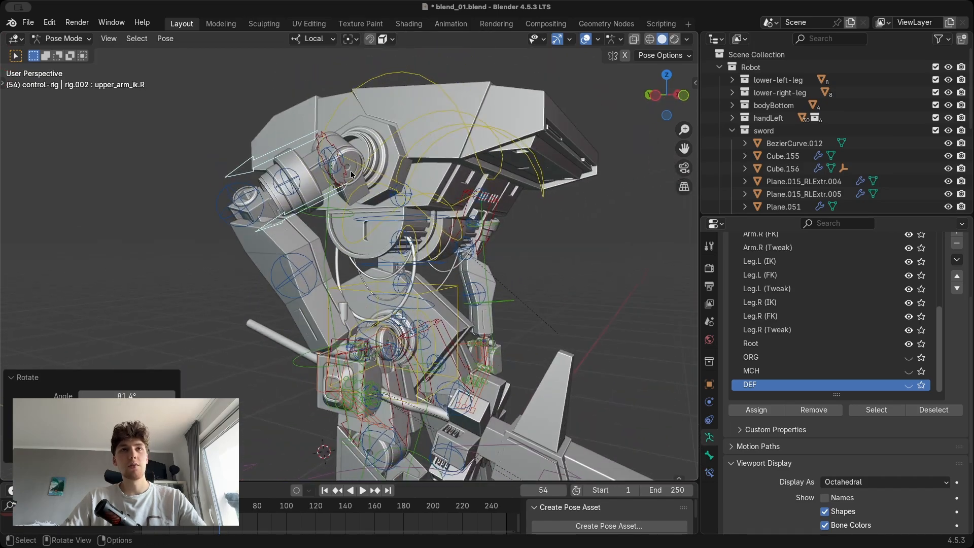
click(339, 346)
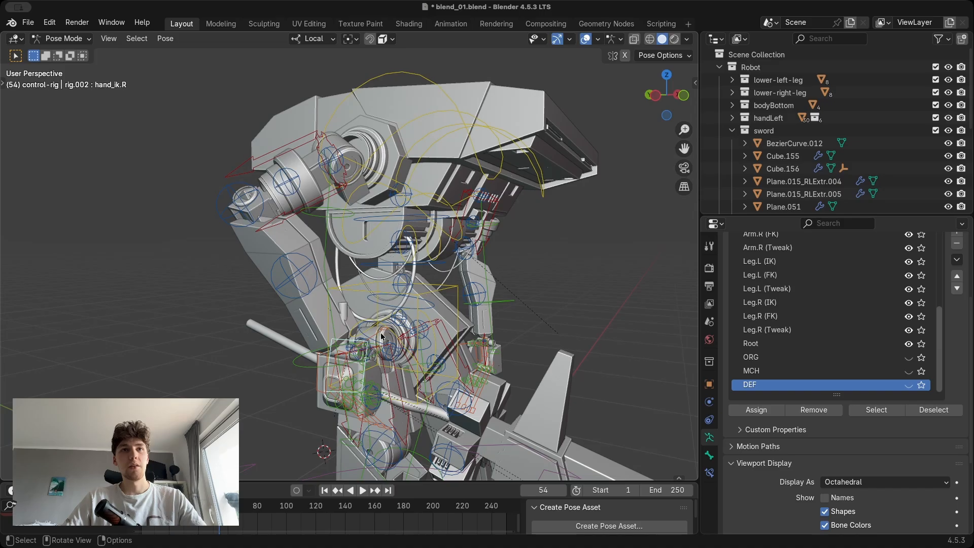
middle_drag(339, 346, 370, 329)
key(g)
click(345, 348)
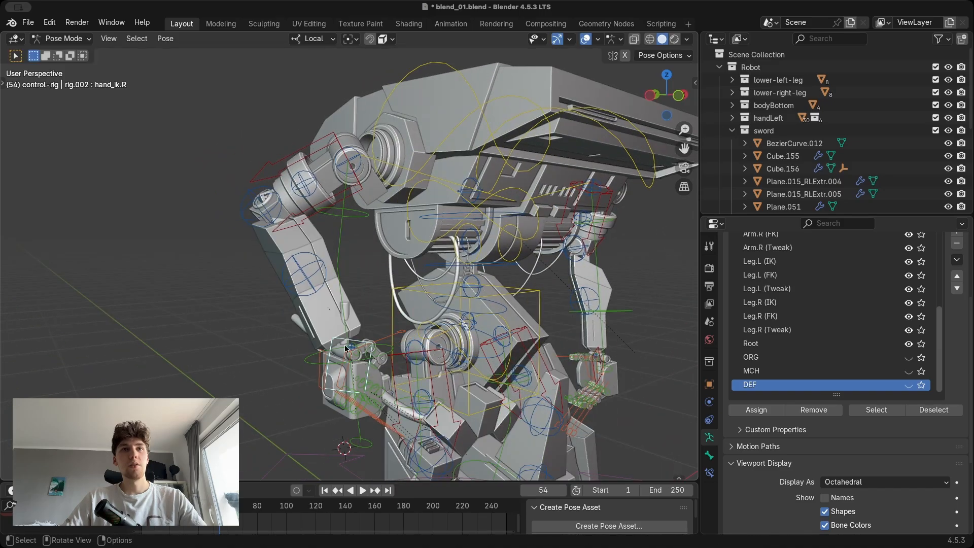
Clear the rotation and location of all control rig bones, return to Object Mode and deselect everything.
key(a)
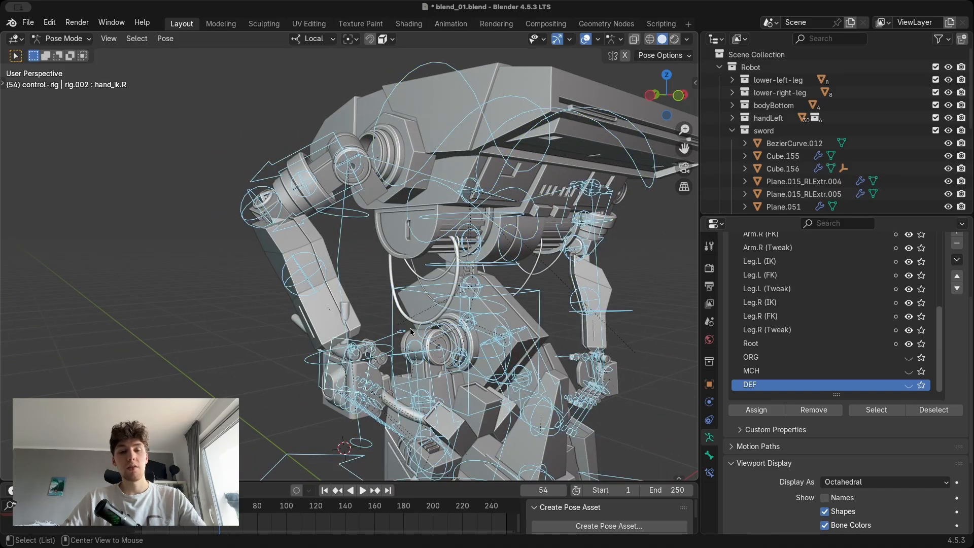
key(alt+r)
key(alt+g)
key(alt+a)
middle_drag(413, 331, 424, 308)
key(ctrl+Tab)
key(alt+a)
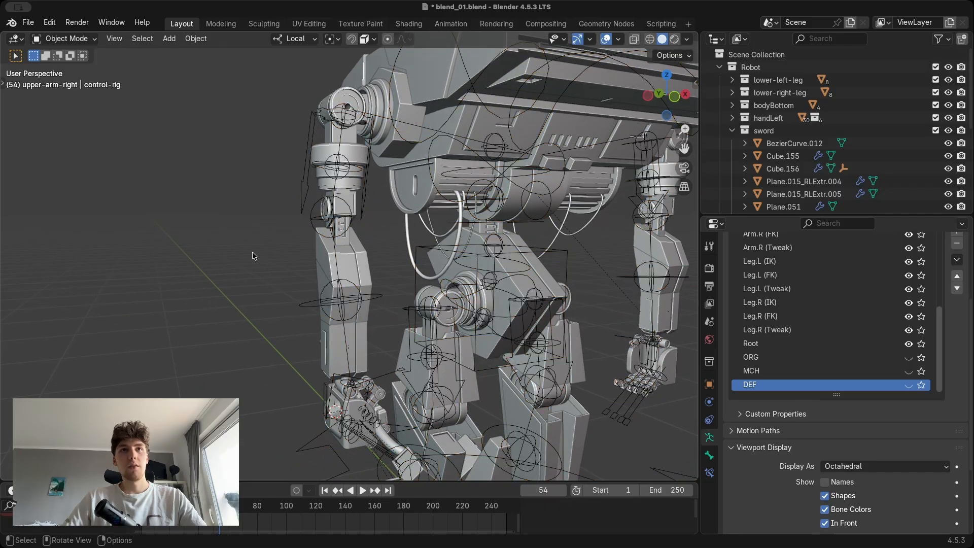
Collapse the sword collection, unhide the metarig and open it in Edit Mode.
click(334, 260)
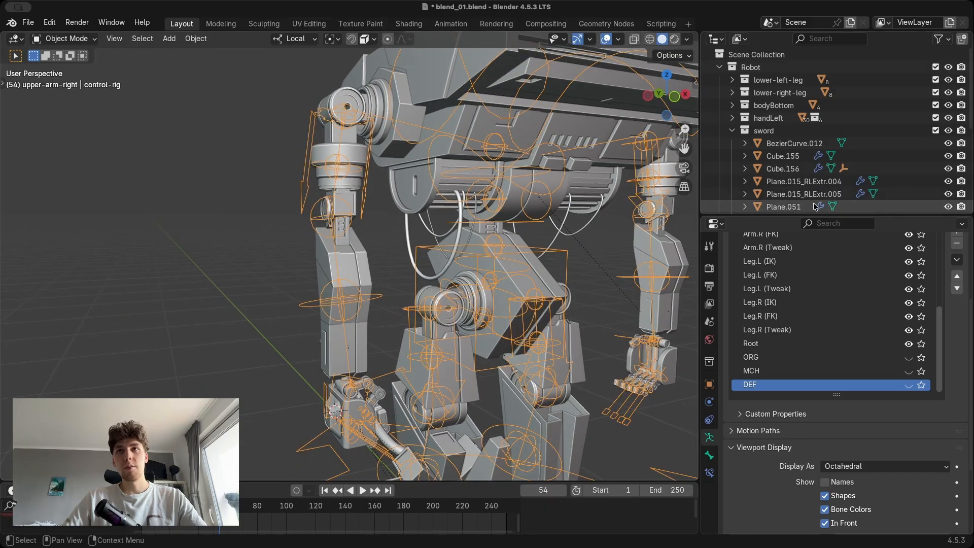
drag(796, 214, 796, 338)
click(732, 131)
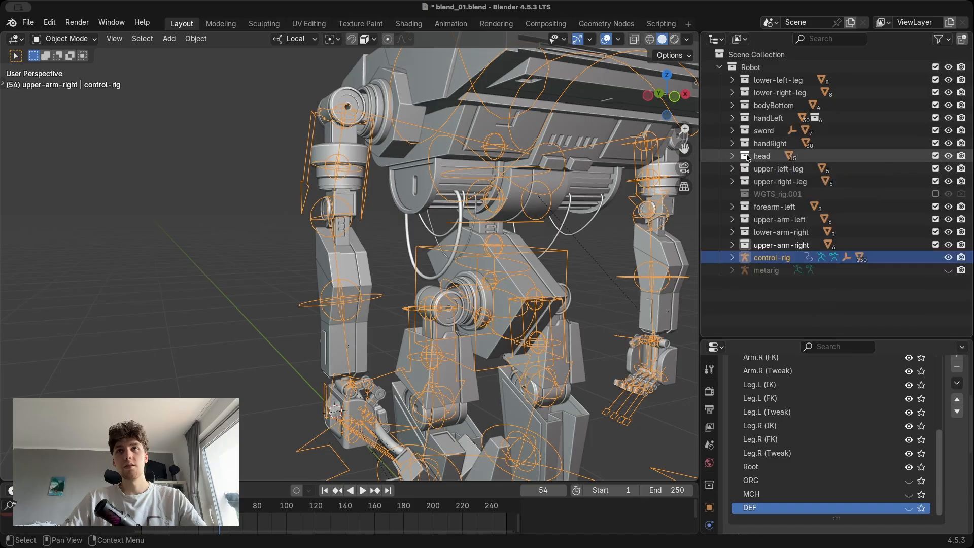
click(761, 269)
click(948, 270)
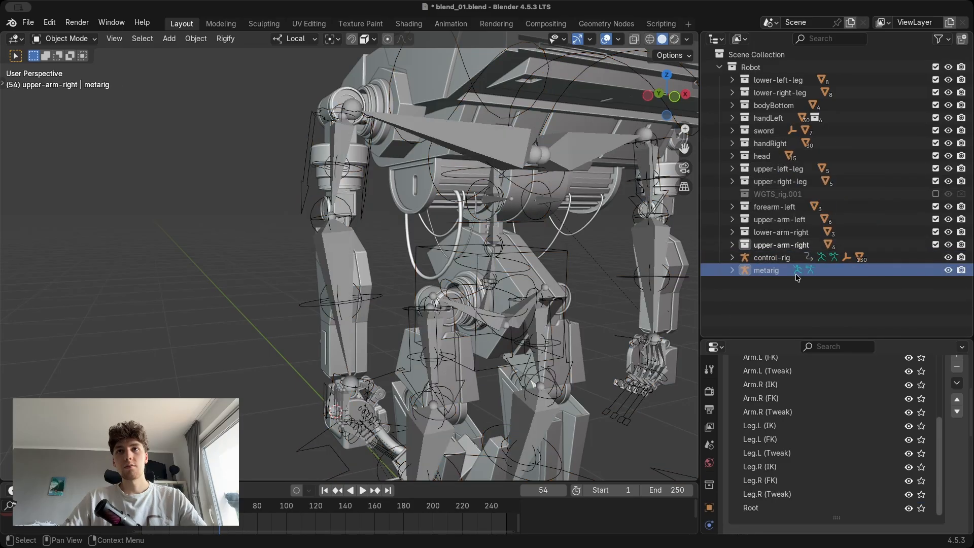
middle_drag(454, 264, 484, 258)
key(Tab)
Select the metarig's right elbow joint and shift it backward in the side view to give the arm a slight bend.
alt+middle_drag(559, 278, 340, 252)
scroll(497, 239, up, 2)
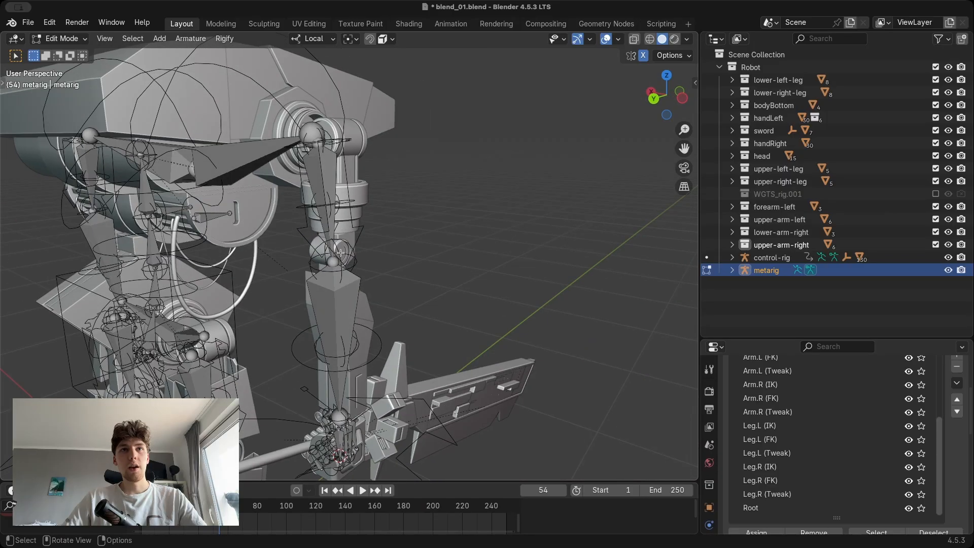
key(g)
right_click(366, 224)
ctrl+middle_drag(427, 238, 425, 233)
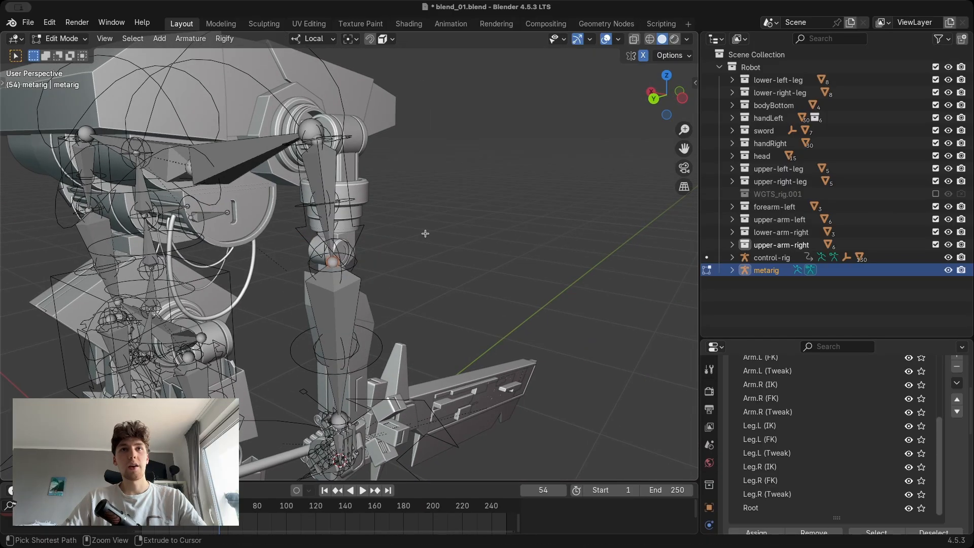
alt+middle_drag(503, 248, 457, 241)
alt+middle_drag(472, 244, 492, 239)
key(g)
click(479, 238)
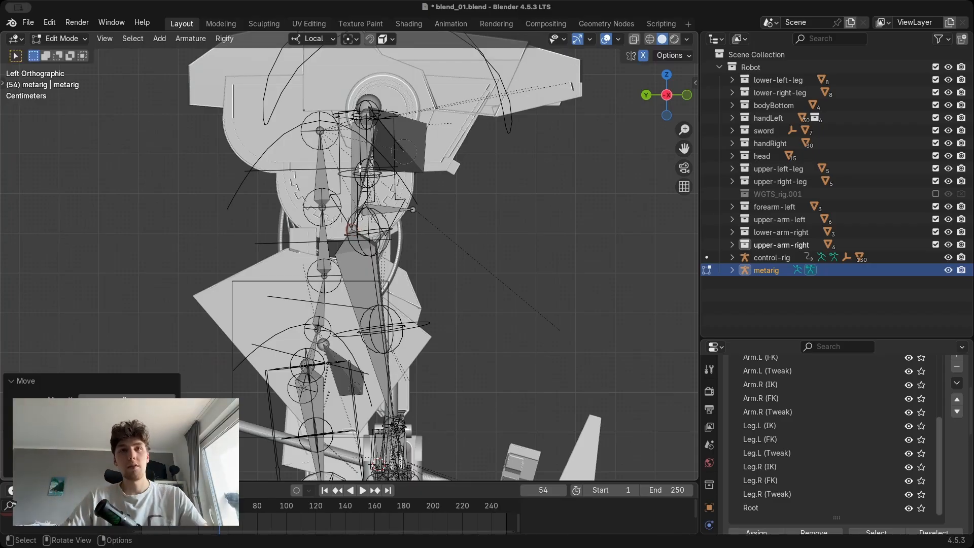
Move the metarig's right elbow joint about 0.034 m along X in the front view.
ctrl+middle_drag(446, 246, 410, 231)
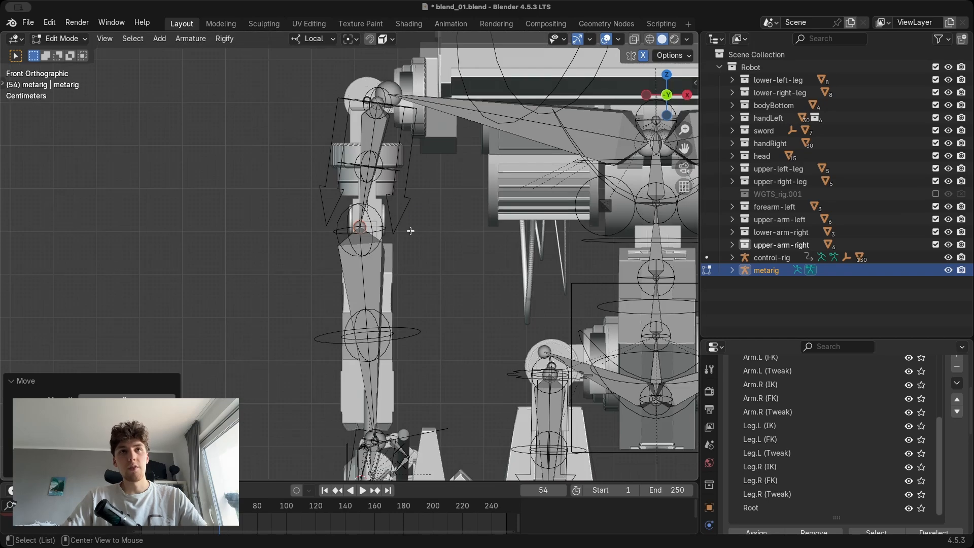
key(g)
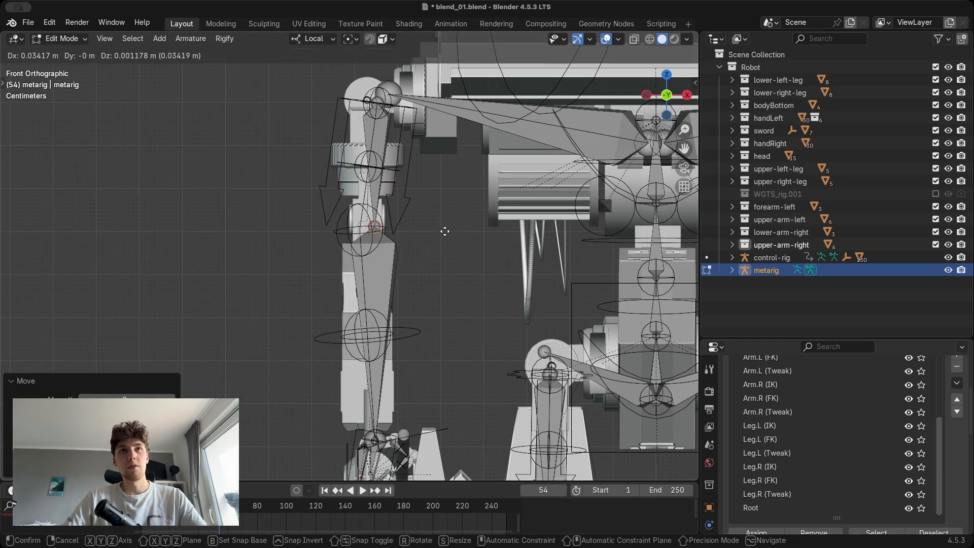
click(445, 232)
shift+middle_drag(445, 232, 443, 275)
Align the metarig's right shoulder joint with the arm mesh, fine-tune the elbow joint to match, and leave Edit Mode.
drag(330, 107, 425, 167)
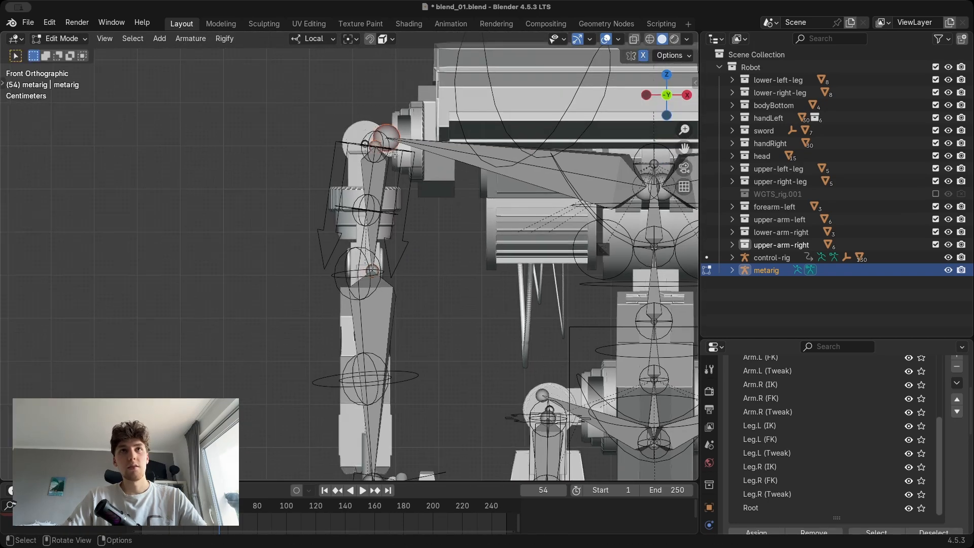
key(g)
click(385, 153)
key(g)
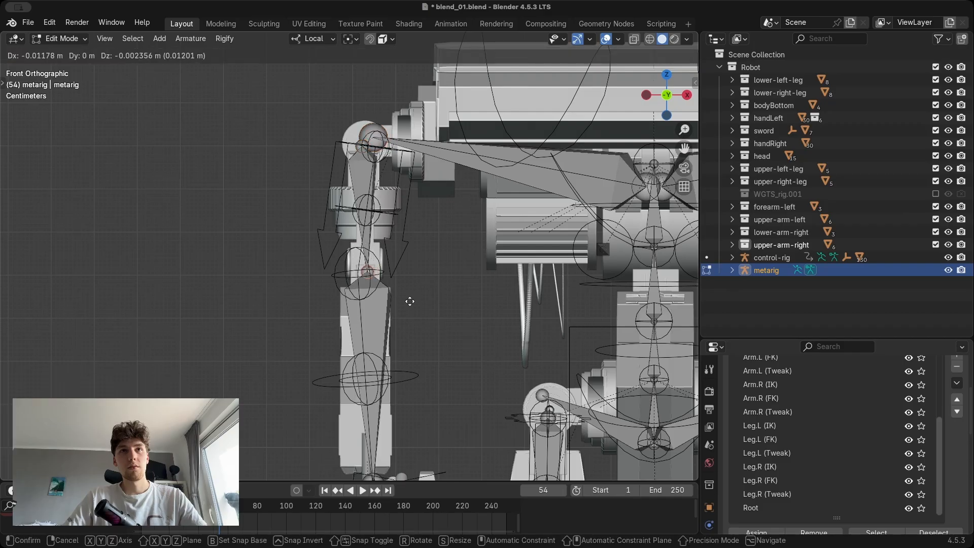
click(409, 298)
shift+middle_drag(415, 312, 413, 236)
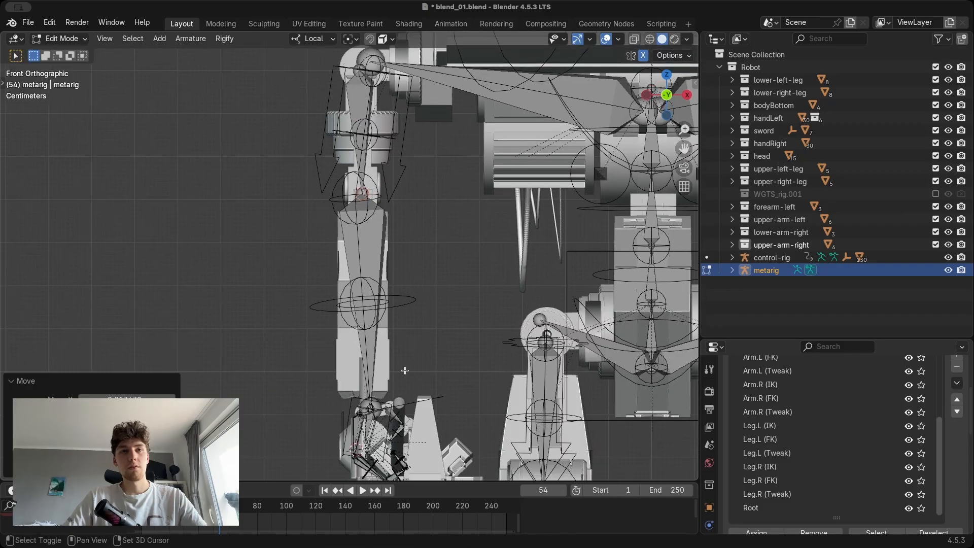
shift+middle_drag(405, 370, 419, 271)
mouse_move(378, 228)
middle_down()
mouse_move(428, 209)
mouse_move(380, 216)
middle_up()
key(Tab)
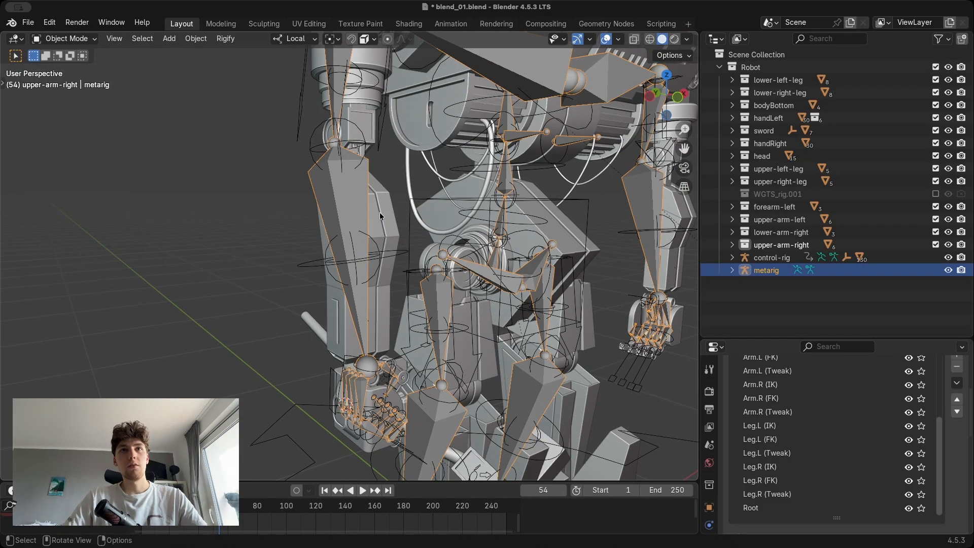
Select all meshes in the forearm-left, upper-arm-left, lower-arm-right and upper-arm-right collections and clear their parent.
click(382, 212)
middle_drag(472, 167, 513, 178)
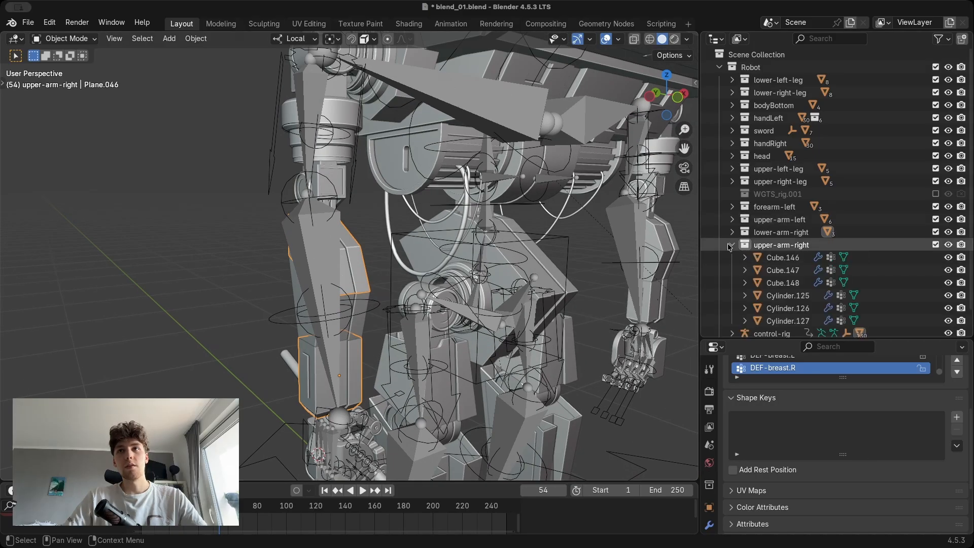
drag(735, 232, 741, 204)
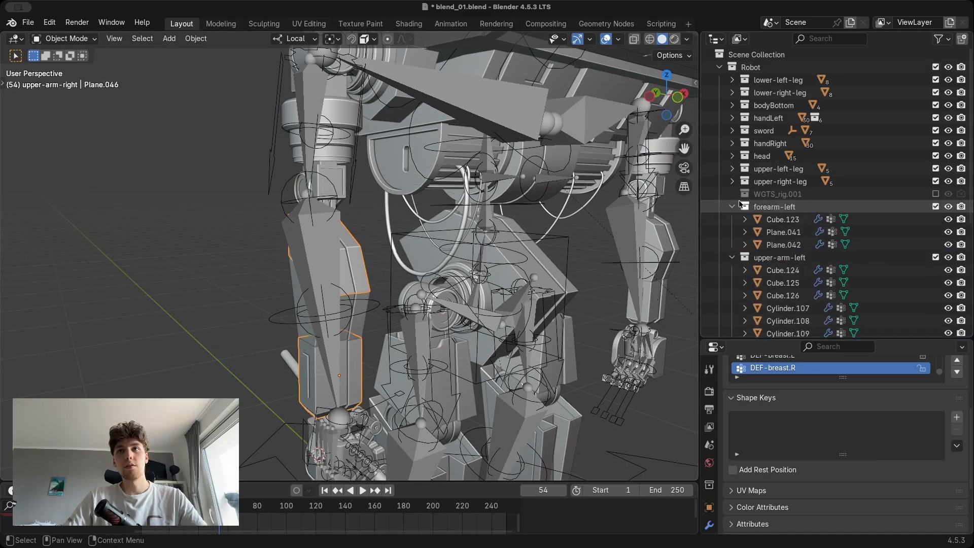
scroll(781, 218, down, 8)
shift+click(781, 291)
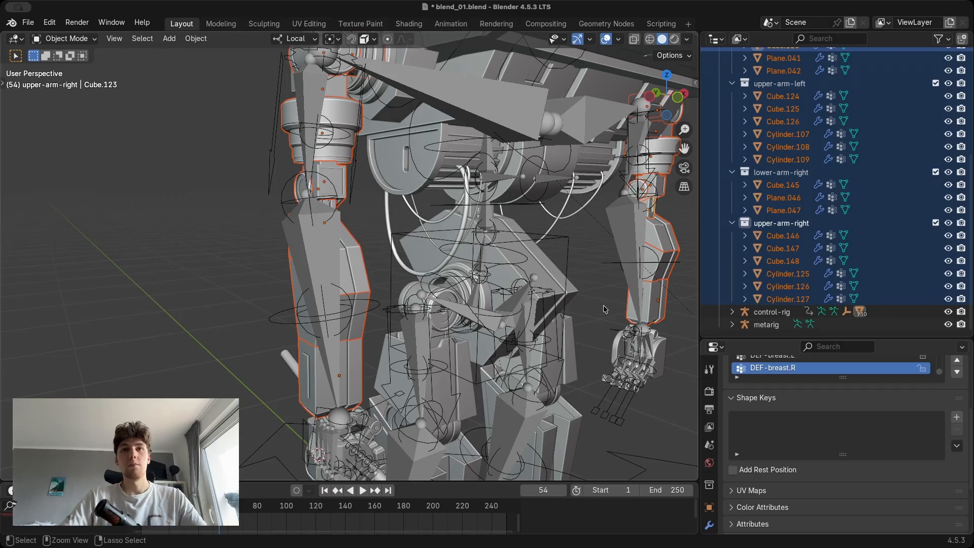
key(alt+p)
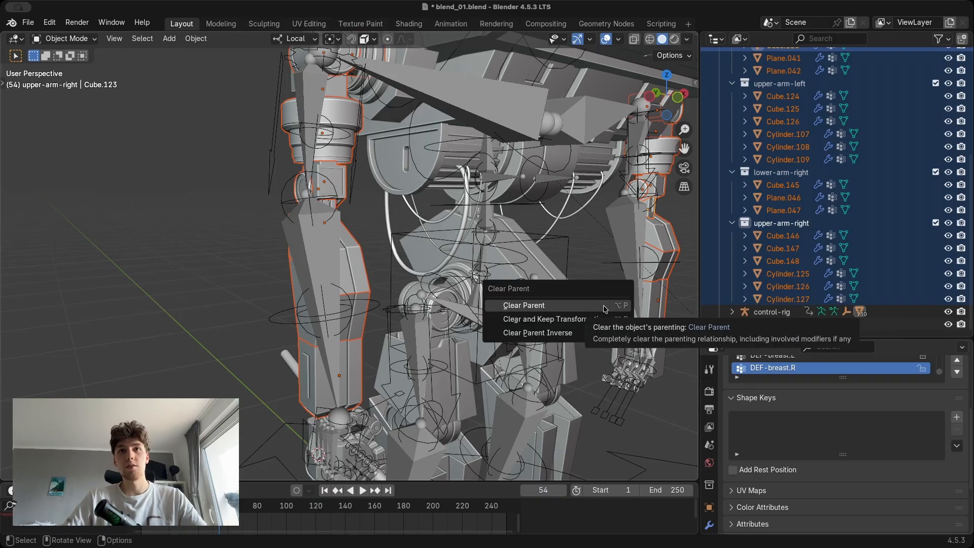
click(605, 305)
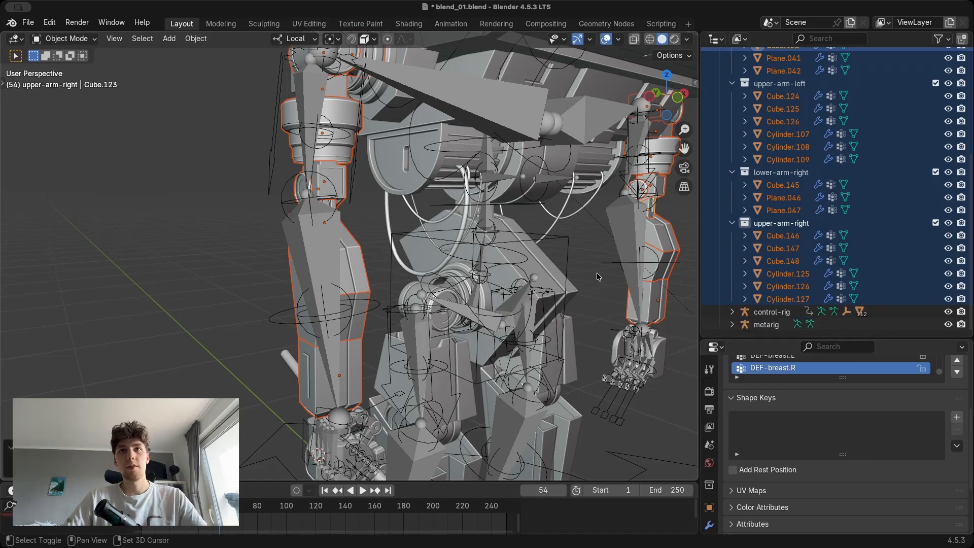
Select the metarig and re-generate the Rigify control rig.
shift+middle_drag(597, 277, 571, 281)
click(777, 326)
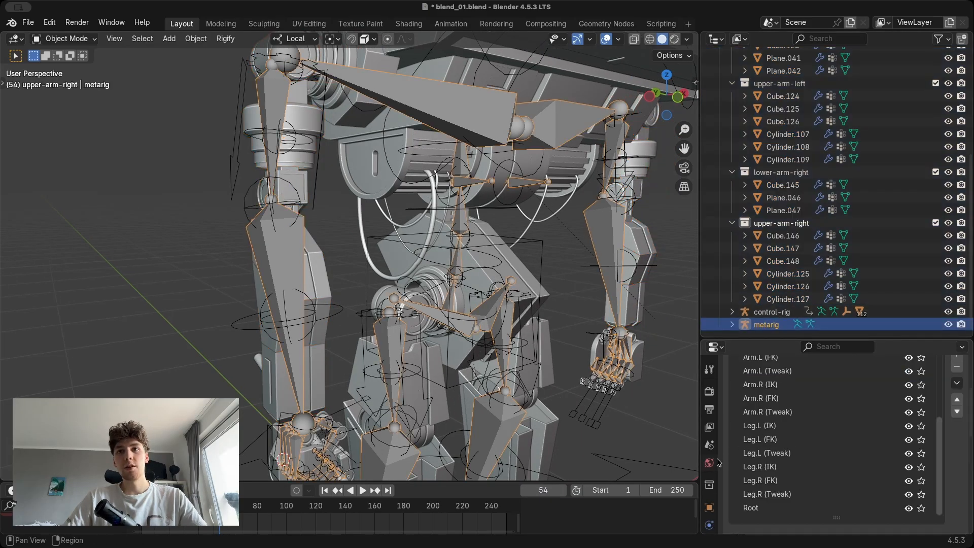
scroll(791, 492, down, 10)
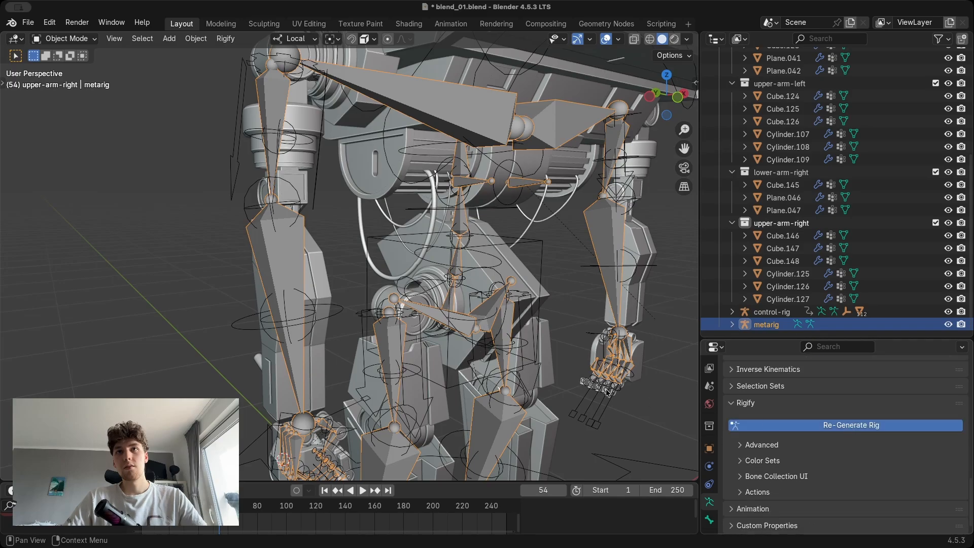
Try moving the hand_ik.L and torso controls in Pose Mode to test the regenerated rig, and return to Object Mode.
key(ctrl+Tab)
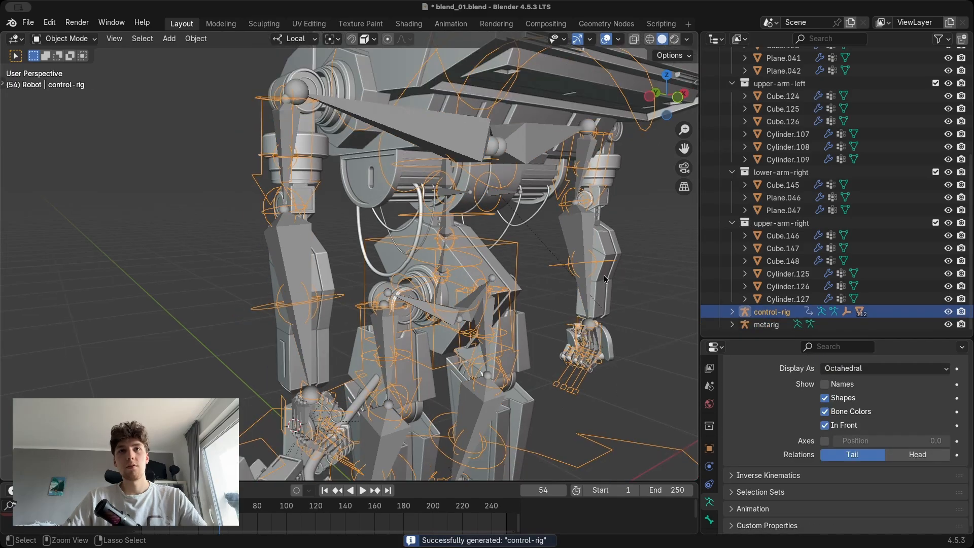
click(599, 330)
key(g)
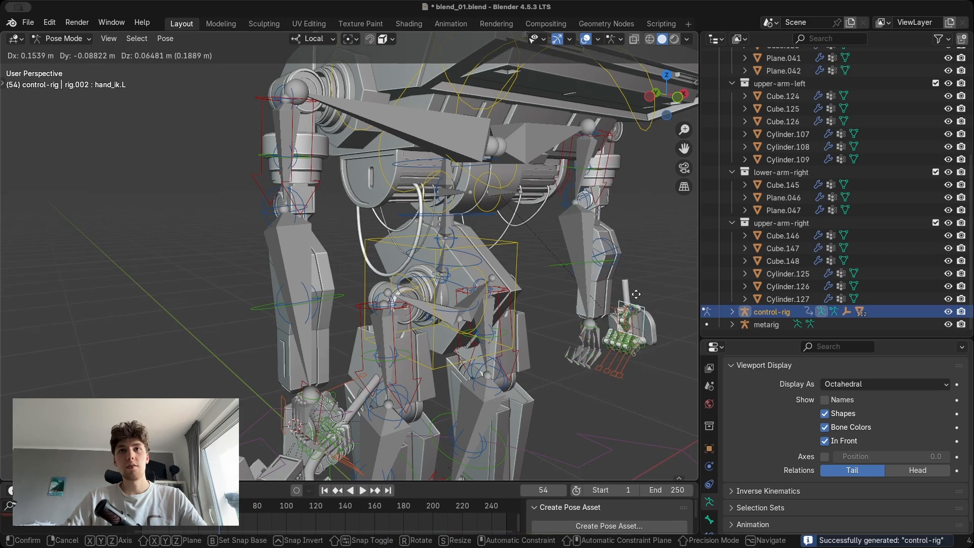
right_click(601, 308)
shift+middle_drag(563, 278, 505, 352)
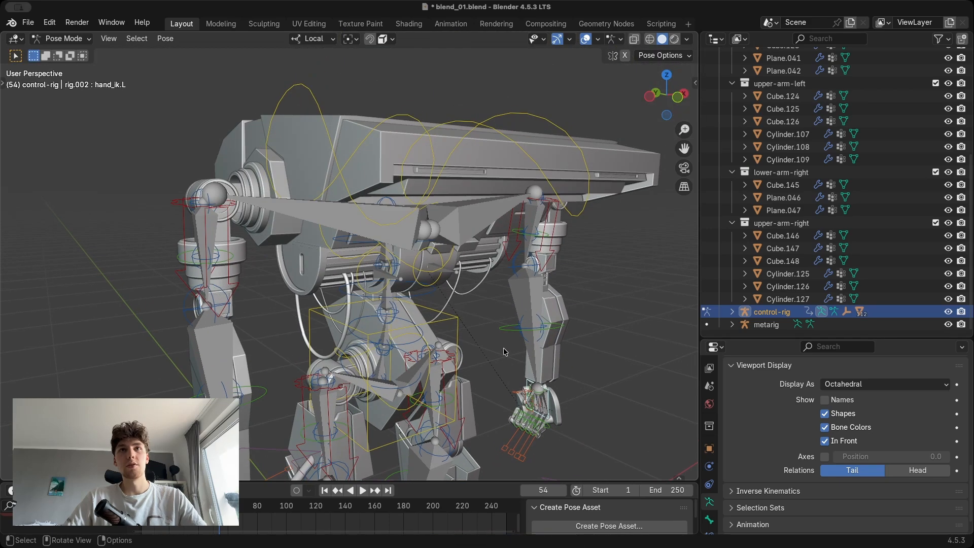
key(g)
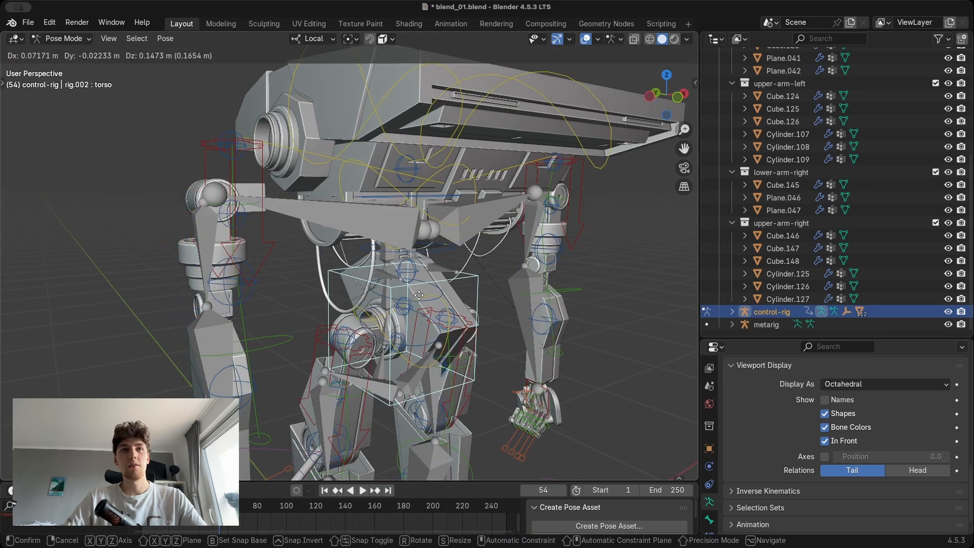
right_click(416, 284)
shift+middle_drag(304, 288, 390, 268)
key(g)
right_click(355, 255)
key(ctrl+Tab)
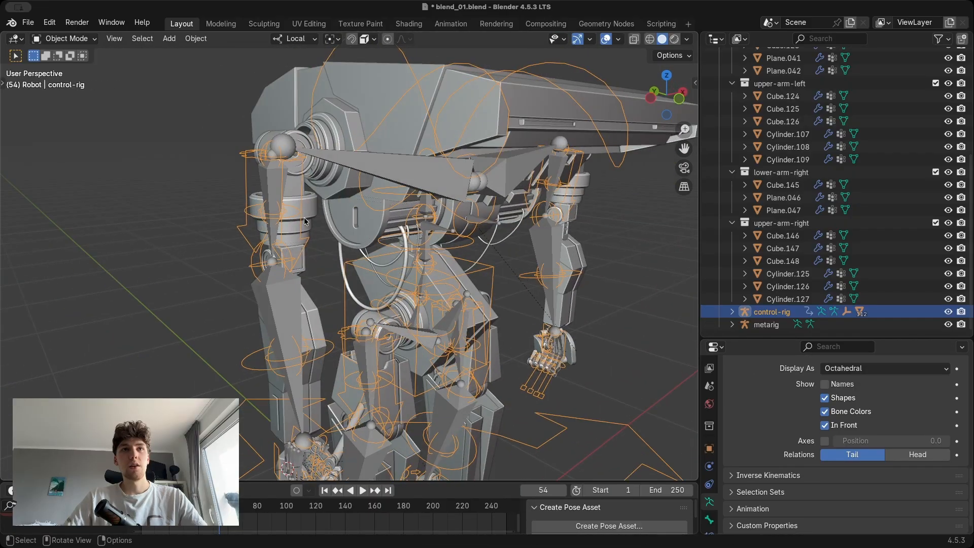
Select the meshes in the upper-arm-right collection, add the control rig to the selection and enter Pose Mode.
click(304, 221)
shift+middle_drag(305, 221, 347, 202)
click(815, 239)
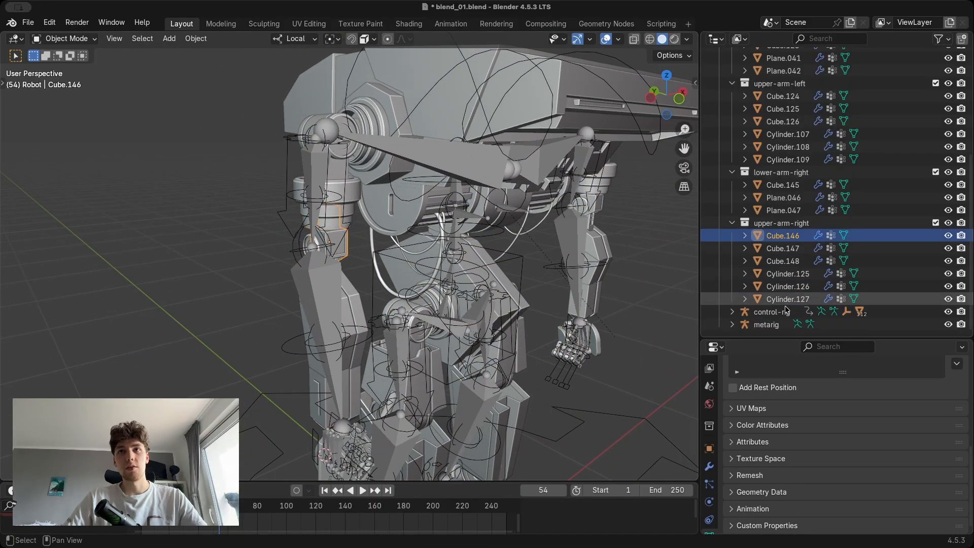
middle_drag(363, 288, 406, 276)
shift+middle_drag(386, 203, 378, 269)
middle_drag(378, 269, 292, 253)
scroll(291, 199, up, 1)
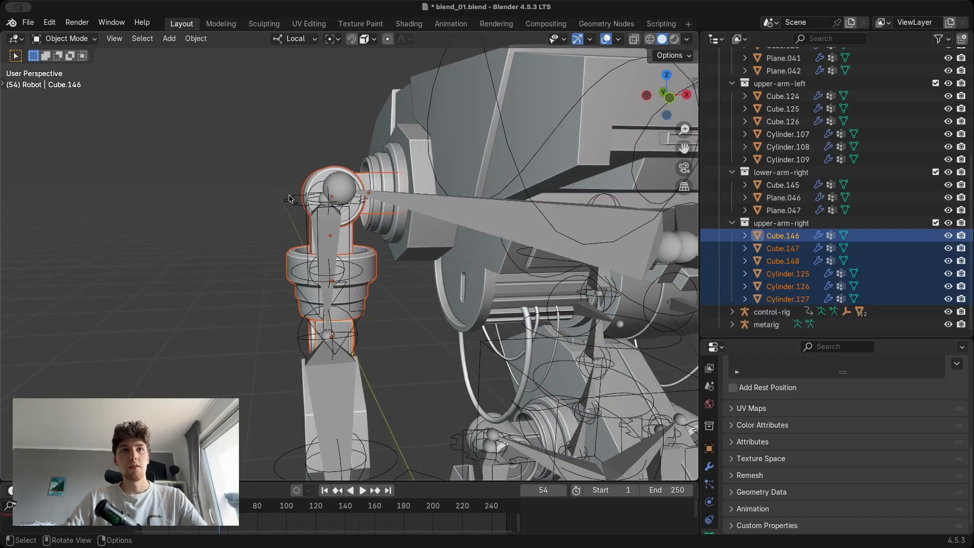
shift+click(299, 200)
key(ctrl+Tab)
Try moving the hand_ik.R control to test how the right arm meshes follow the rig.
middle_drag(300, 200, 355, 196)
key(g)
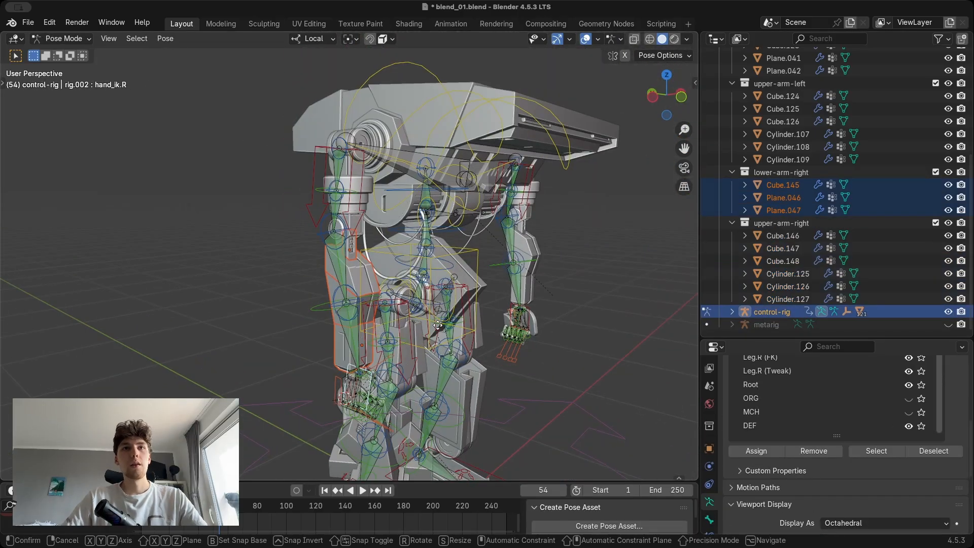
right_click(417, 305)
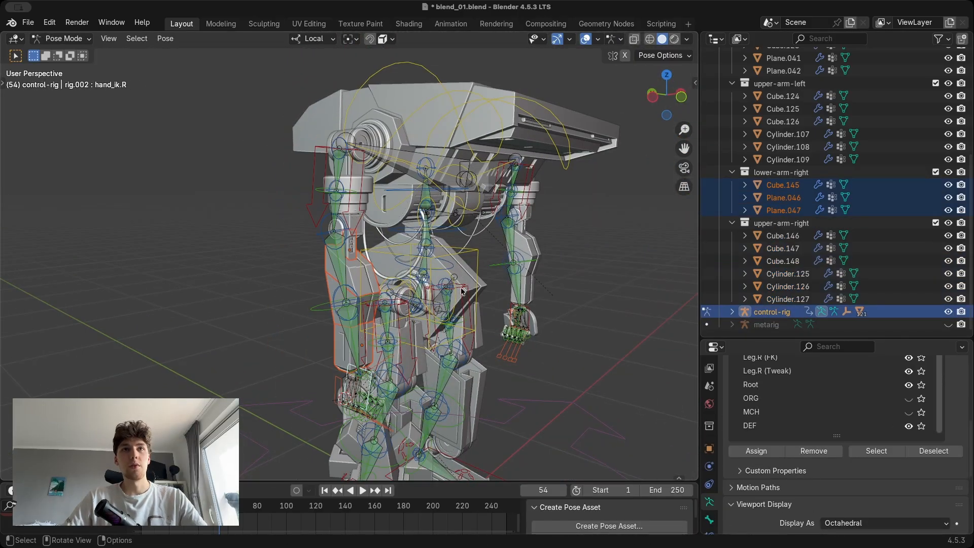
middle_drag(416, 304, 369, 295)
key(g)
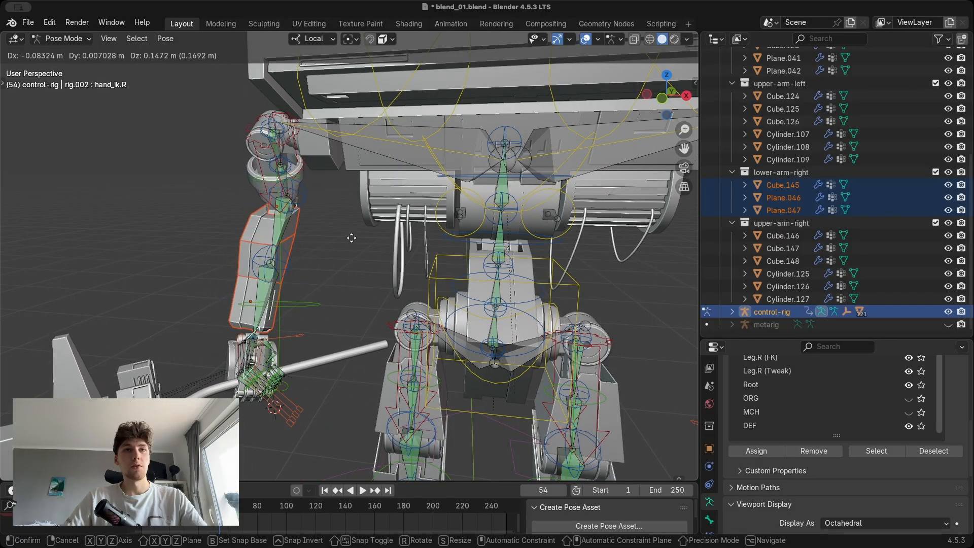
right_click(357, 263)
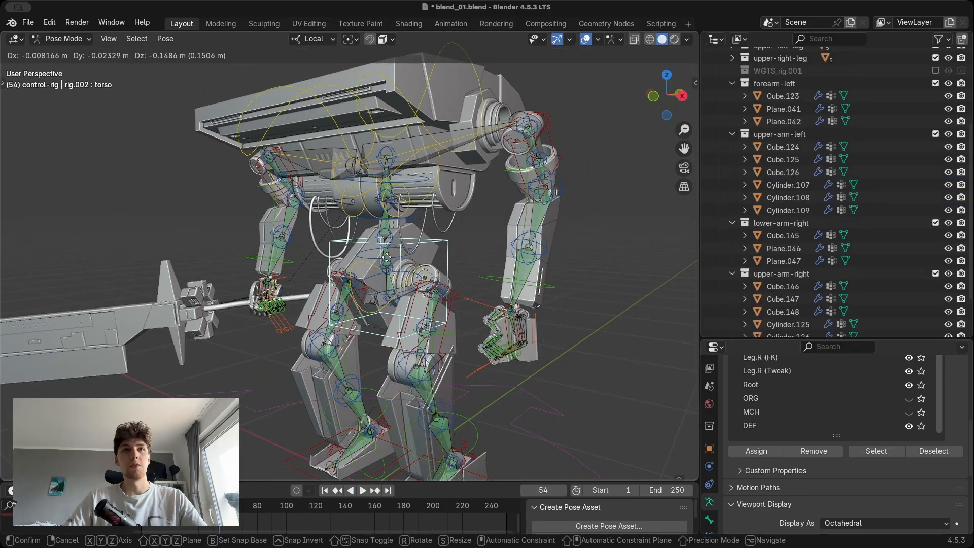
Lower the torso control slightly, hide the DEF bone collection, and adjust the torso position once more.
click(389, 250)
click(910, 429)
middle_drag(284, 253, 355, 249)
key(g)
click(450, 254)
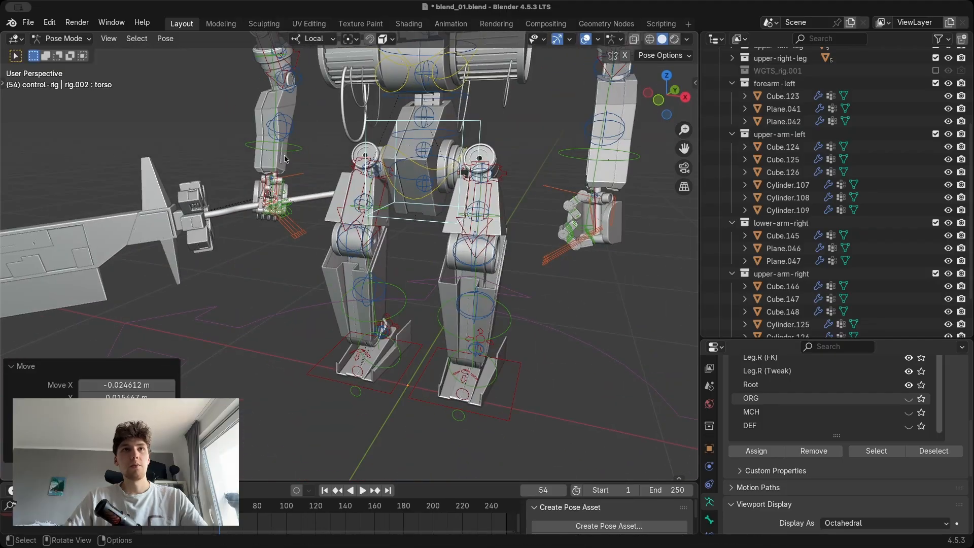
Select the hand_ik.R control and trackball-rotate it to turn the right hand with its sword.
middle_drag(285, 196, 247, 198)
scroll(307, 226, up, 3)
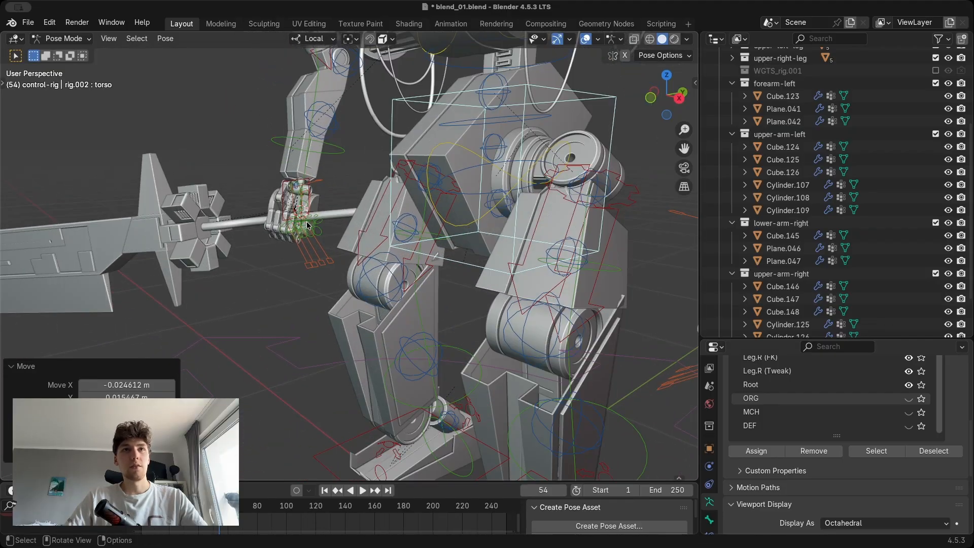
click(299, 188)
key(r)
key(r)
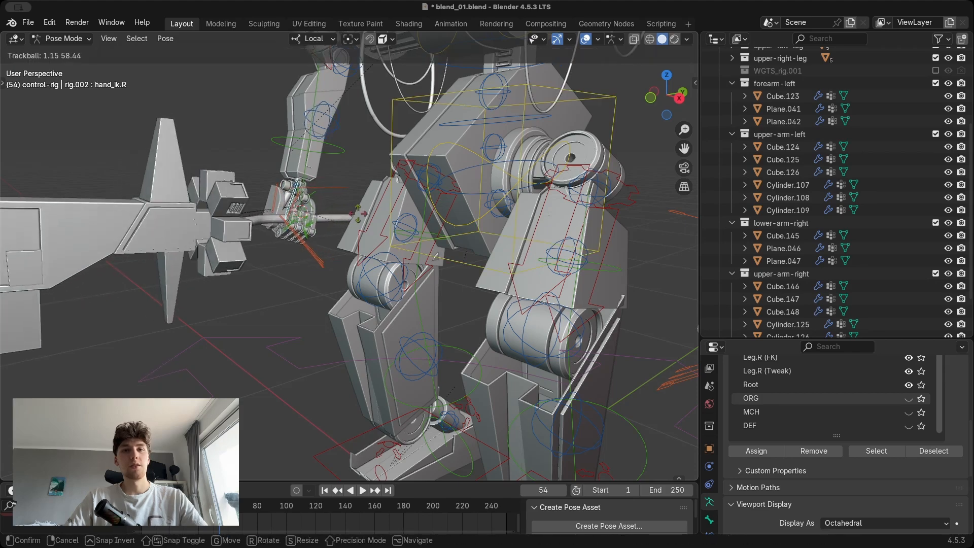
click(359, 214)
Rotate hand_ik.R about 40.4° in the side view, and trackball-rotate it so the sword points upward.
scroll(357, 214, down, 5)
mouse_move(357, 214)
middle_down()
mouse_move(309, 189)
mouse_move(360, 222)
middle_up()
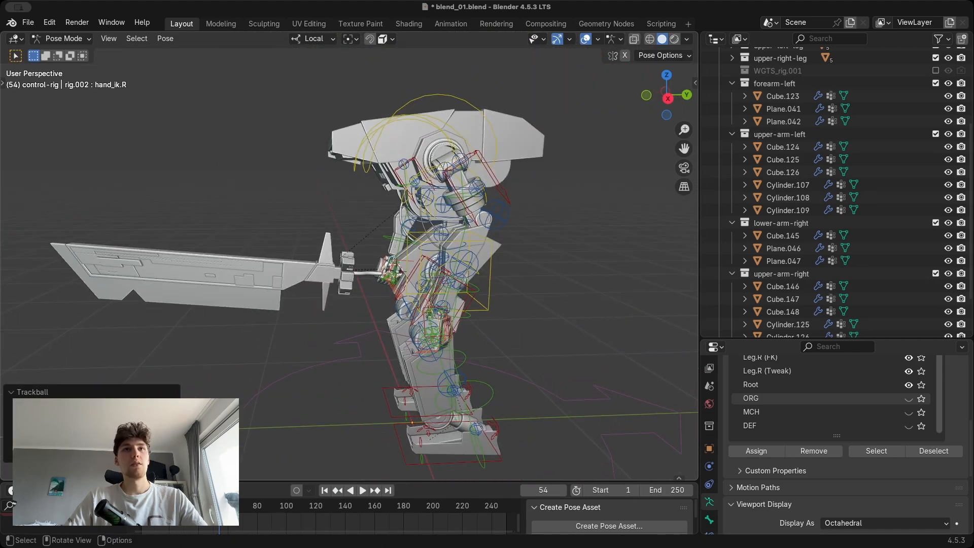
key(r)
click(500, 284)
middle_drag(437, 257, 518, 250)
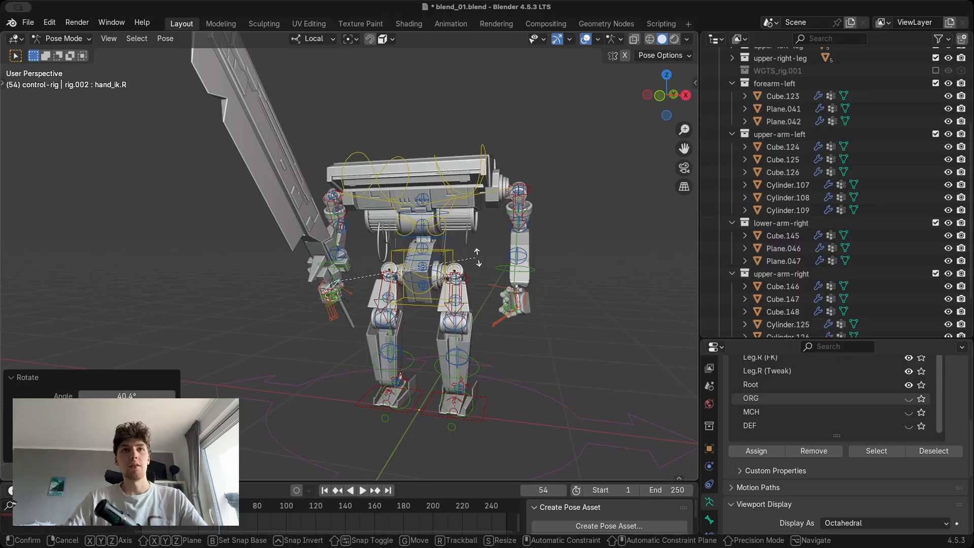
key(r)
click(343, 292)
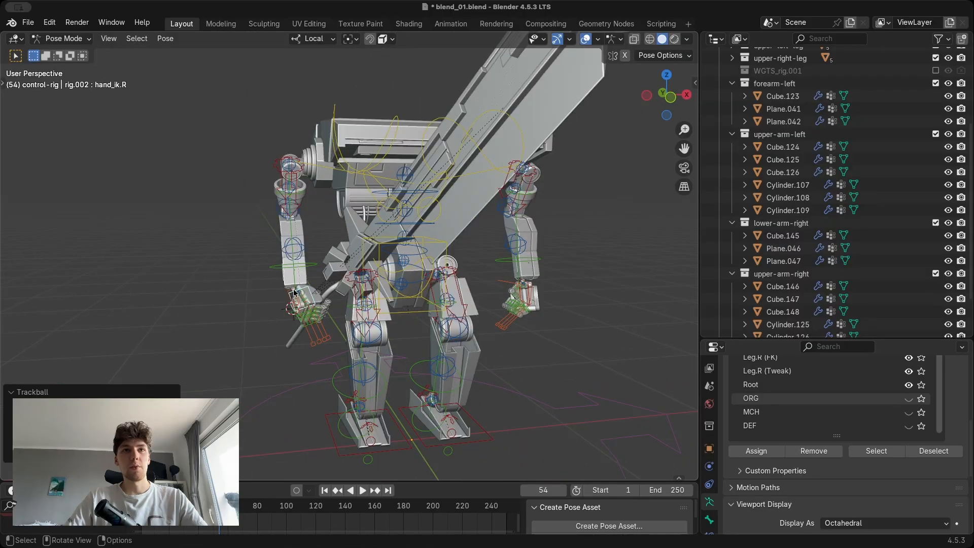
Reposition the hand_ik.R control to bend the right arm while it holds the raised sword.
key(g)
click(363, 300)
middle_drag(365, 300, 425, 279)
key(g)
click(461, 278)
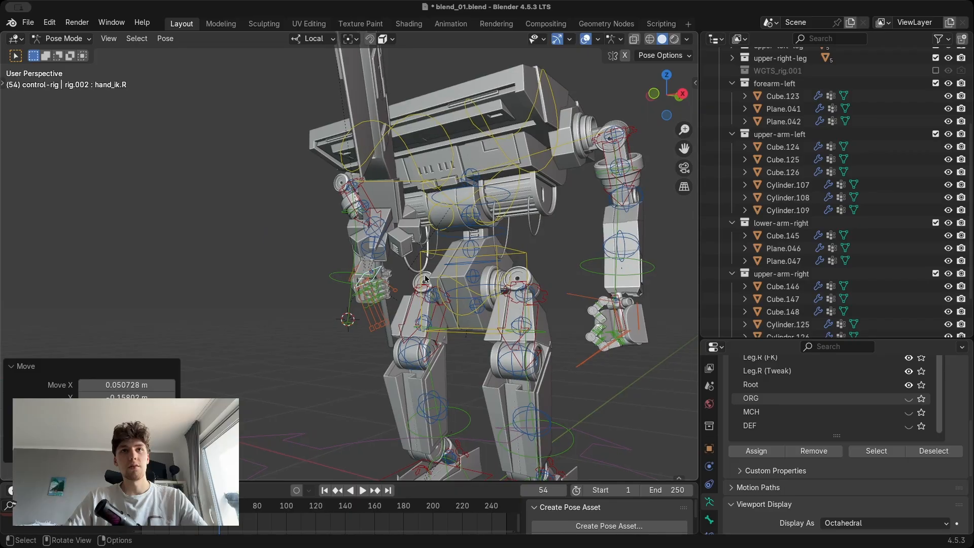